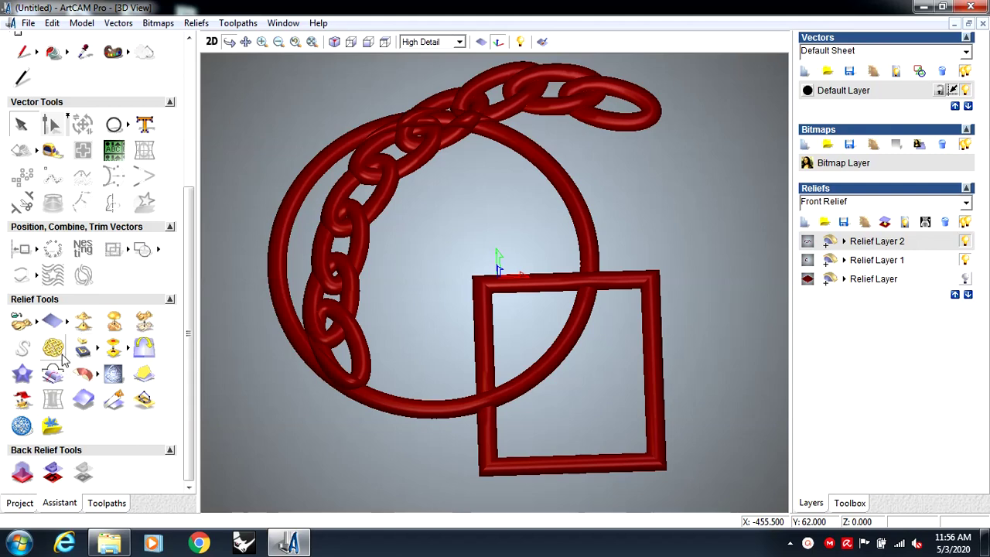
# - Launch a new ArtCAM Pro session and maximize its window
pyautogui.moveTo(189, 232); pyautogui.dragTo(195, 54)
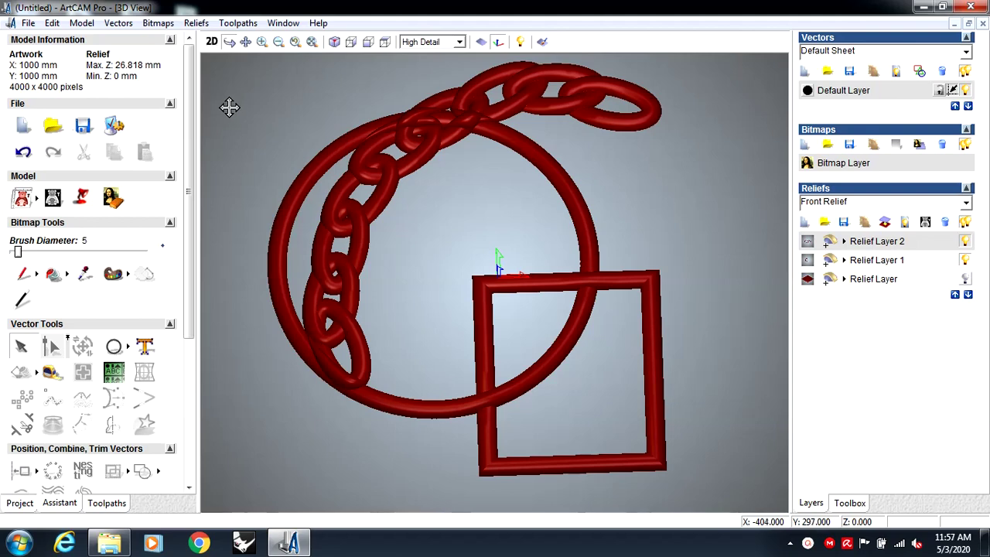
pyautogui.click(18, 543)
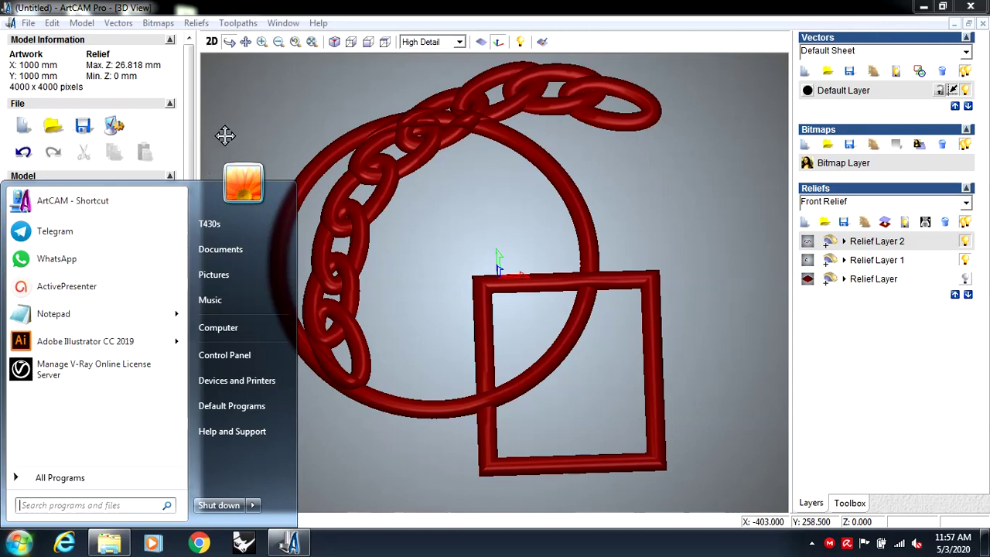
pyautogui.click(106, 202)
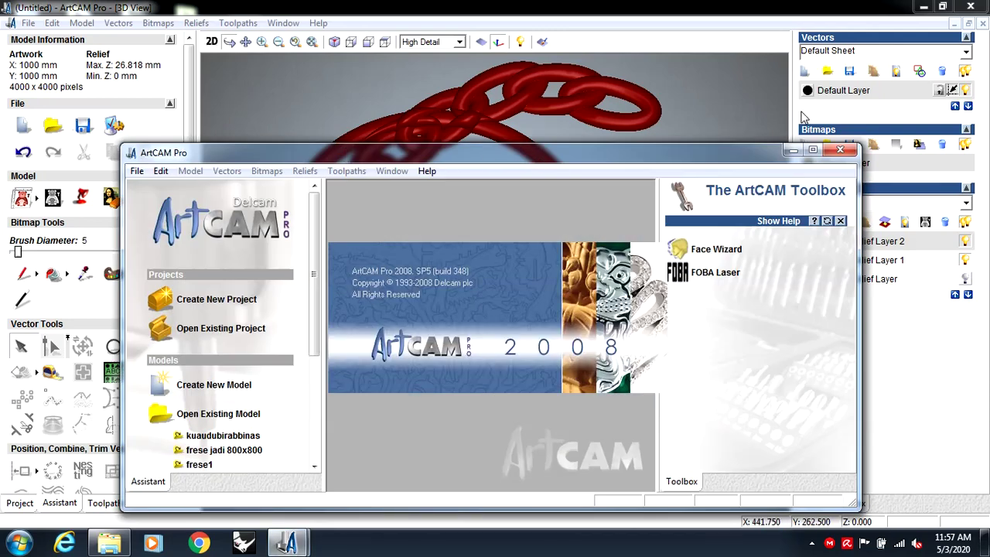
pyautogui.click(812, 149)
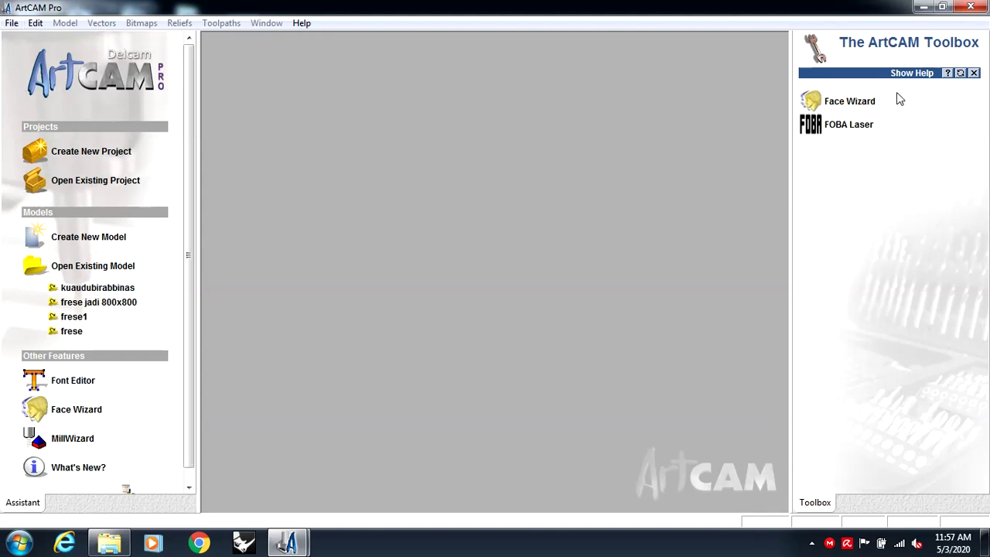
# - Create a new 1000 x 1000 mm model with a resolution of 4000 x 4000 points and maximize its 2D view
pyautogui.scroll(-1, 192, 157)
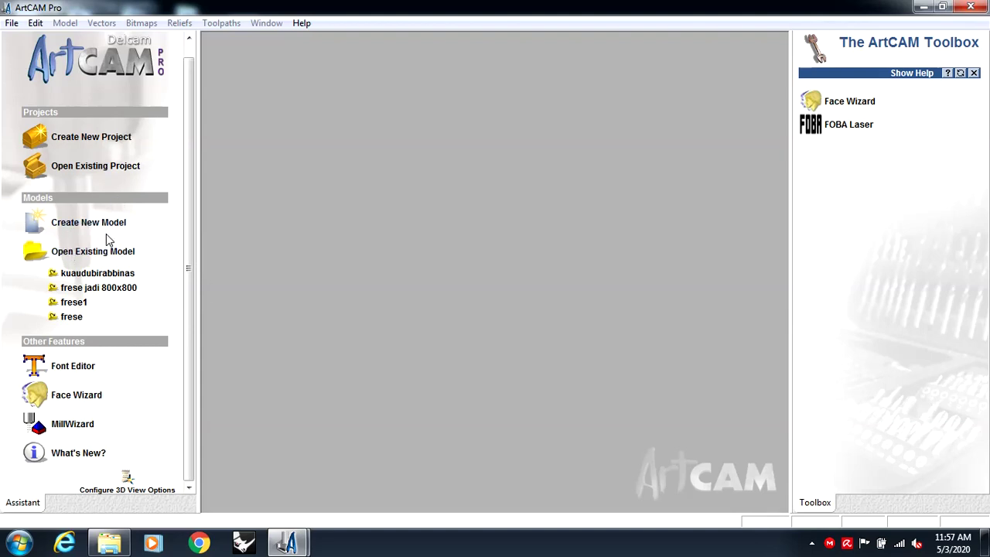
pyautogui.click(82, 224)
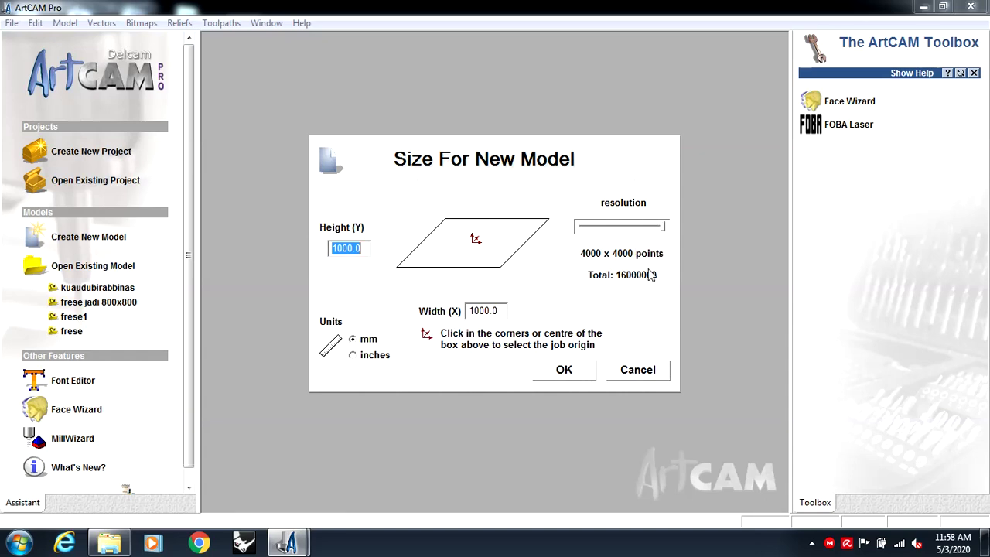
pyautogui.click(565, 371)
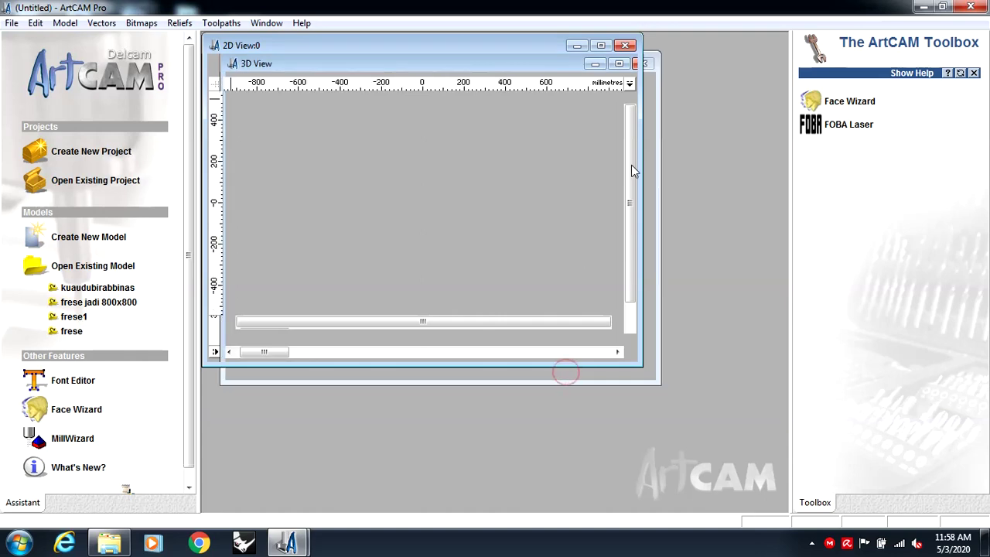
pyautogui.click(600, 47)
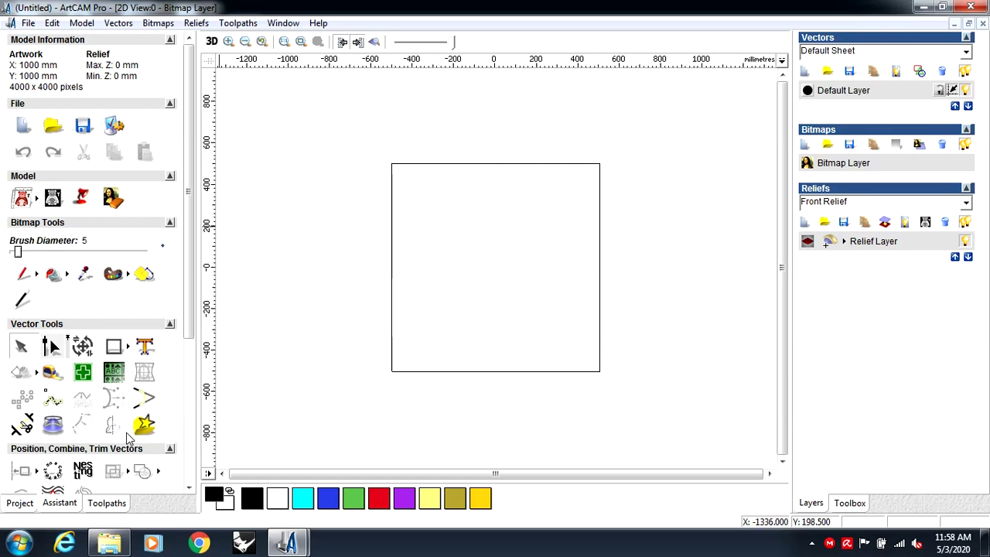
# - Draw a circle about 510 mm in diameter in the upper-left part of the model area
pyautogui.moveTo(188, 287); pyautogui.dragTo(197, 464)
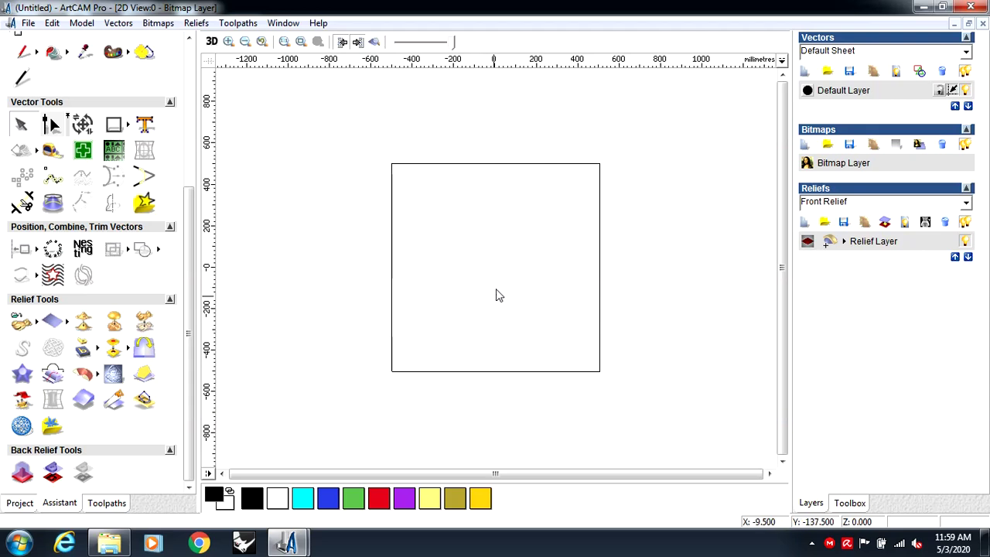
pyautogui.click(128, 124)
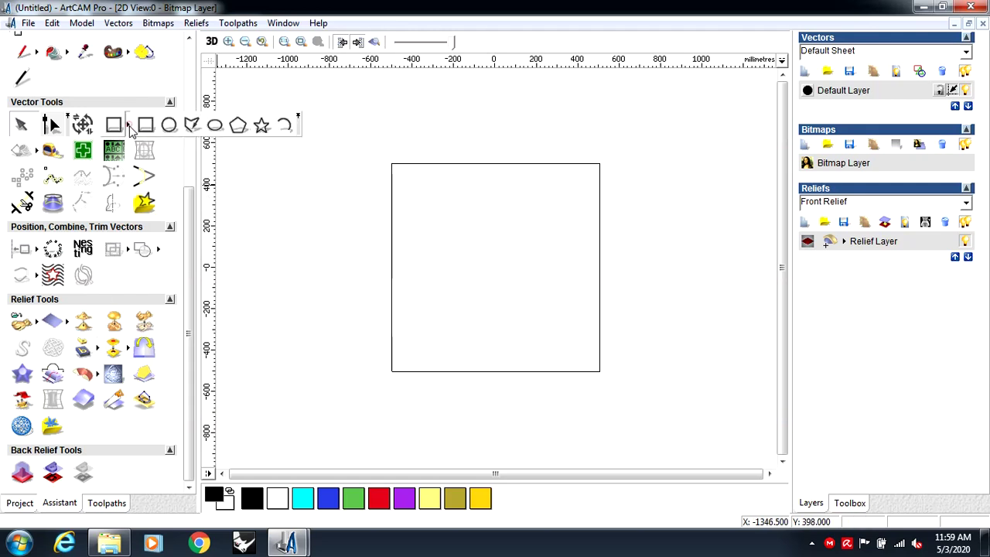
pyautogui.click(168, 124)
pyautogui.moveTo(434, 230); pyautogui.dragTo(479, 254)
pyautogui.press('Escape')
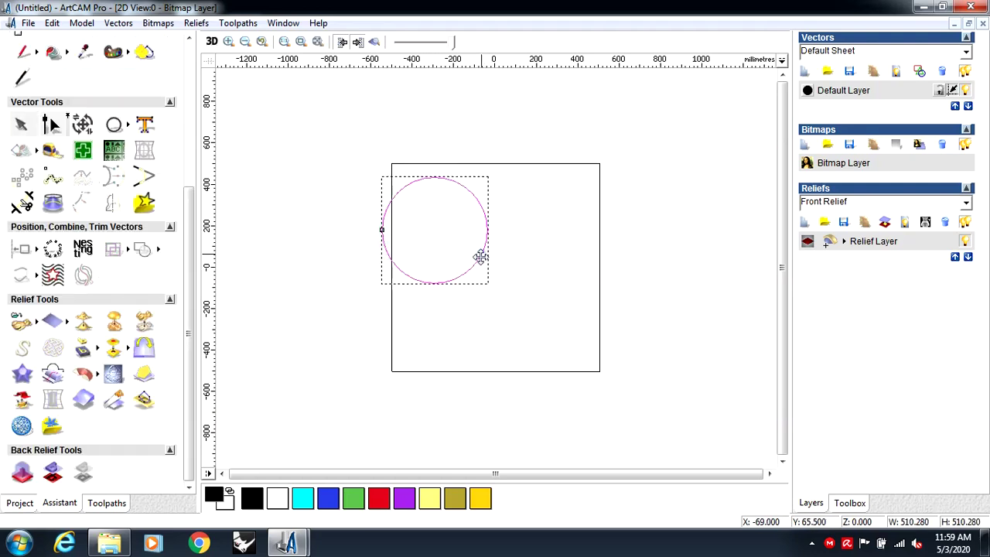
# - Move the circle fully inside the model boundary, slightly up and left of the model's centre
pyautogui.click(519, 250)
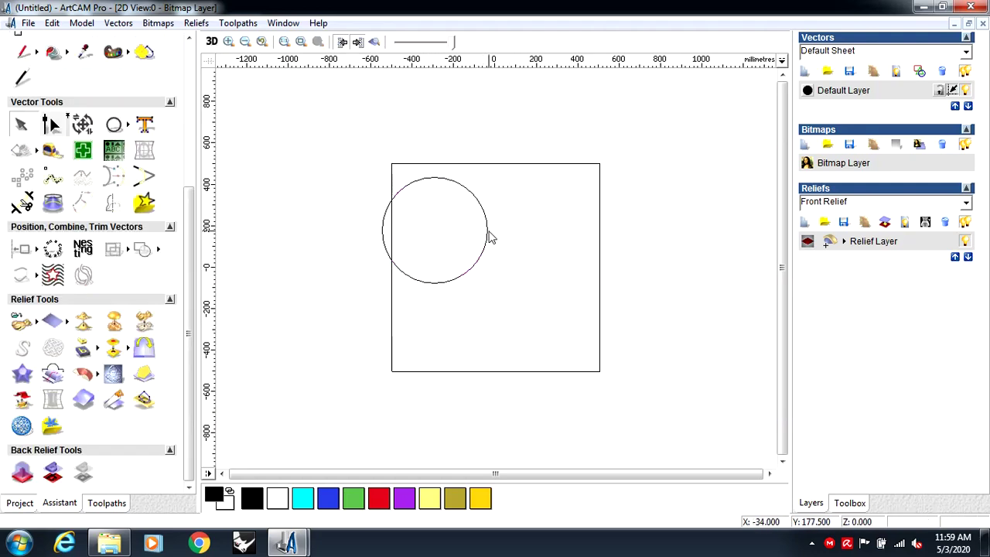
pyautogui.click(489, 230)
pyautogui.moveTo(489, 230); pyautogui.dragTo(530, 254)
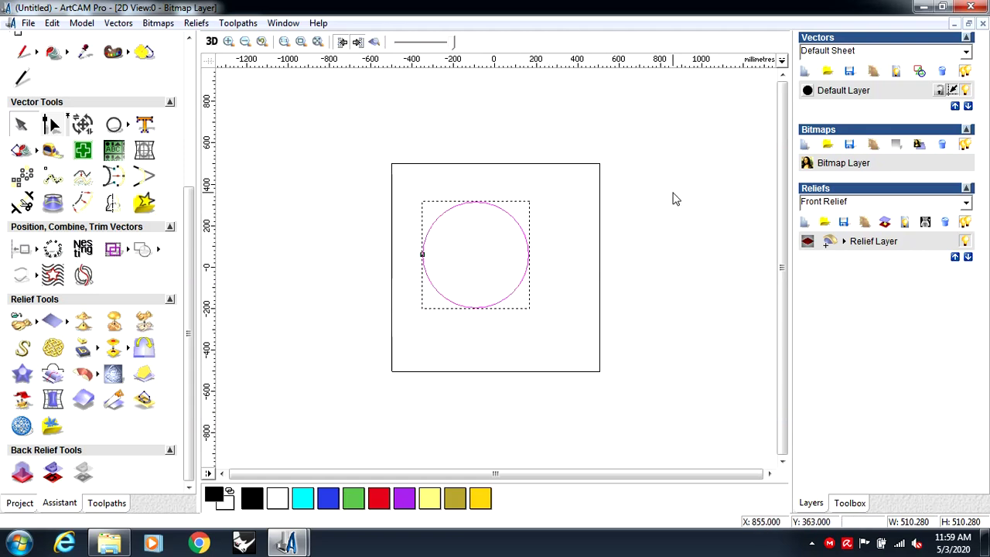
pyautogui.click(565, 216)
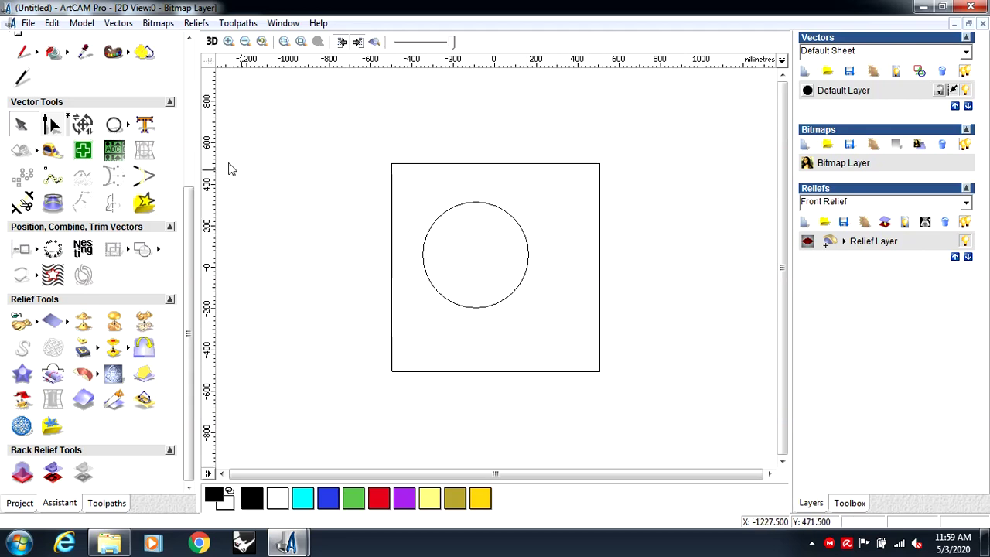
# - Draw a horizontal polyline about 66.5 mm long to the right of the circle
pyautogui.click(128, 126)
pyautogui.click(192, 123)
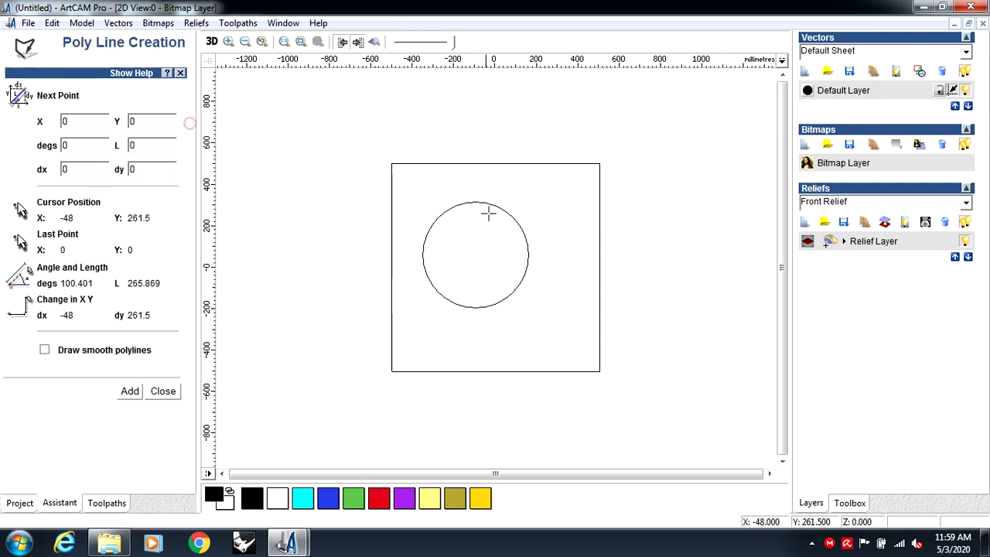
pyautogui.click(553, 225)
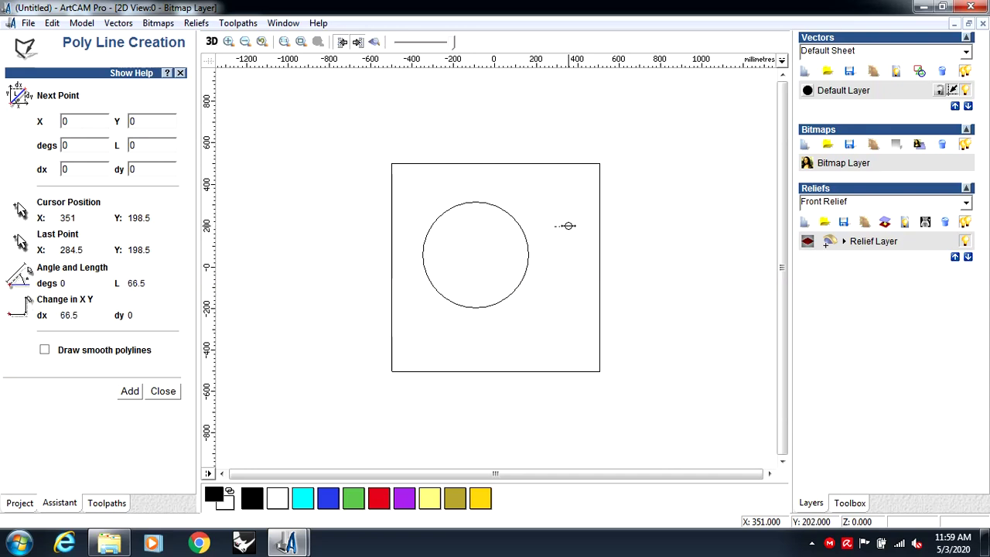
pyautogui.click(568, 225)
pyautogui.scroll(5, 569, 225)
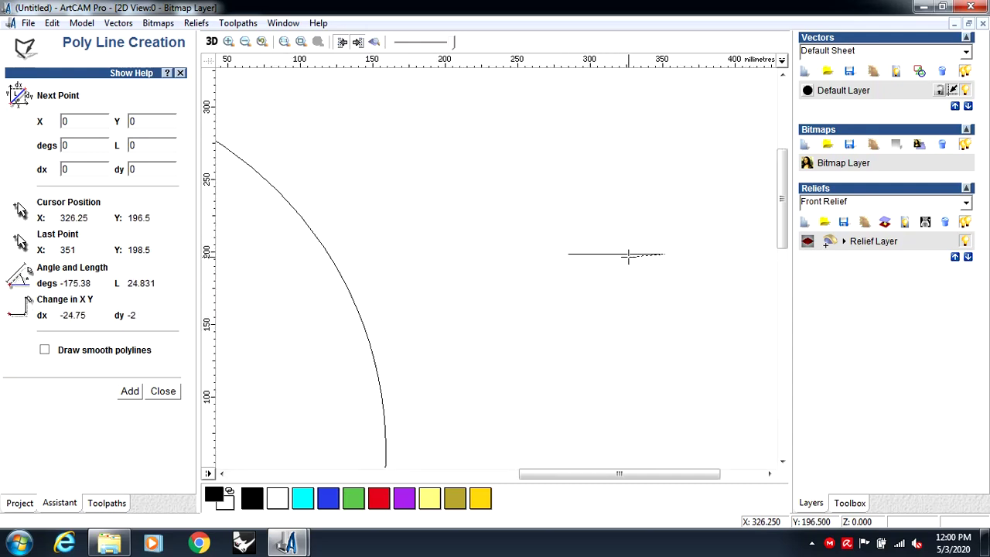
pyautogui.press('Escape')
# - Convert the horizontal line's span to an upward semicircular arc with node editing and deselect it
pyautogui.scroll(2, 629, 260)
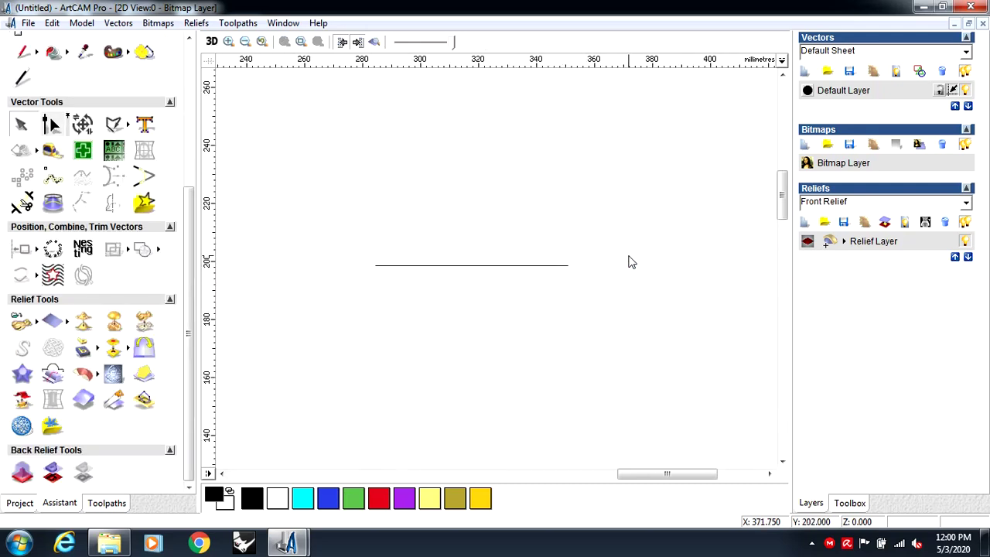
pyautogui.click(452, 266)
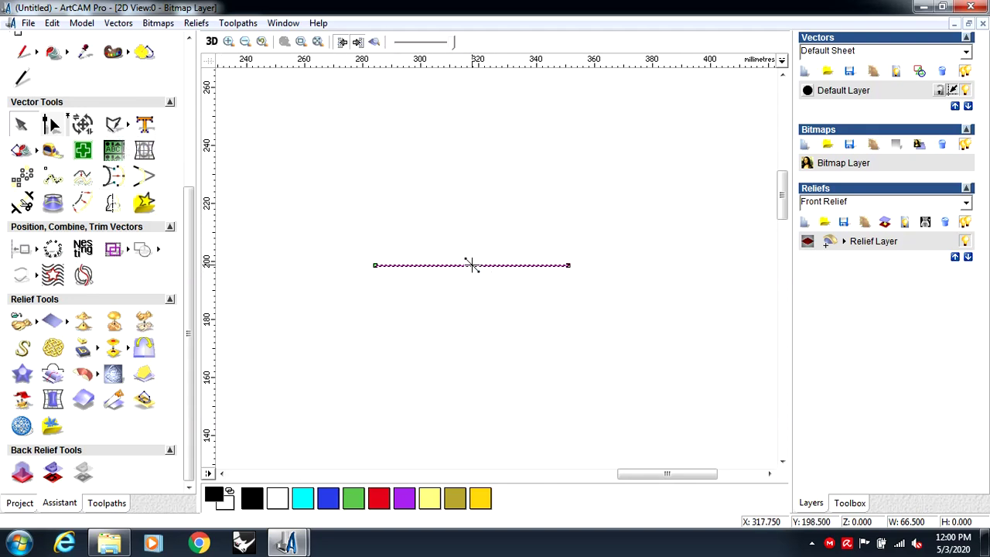
pyautogui.click(51, 125)
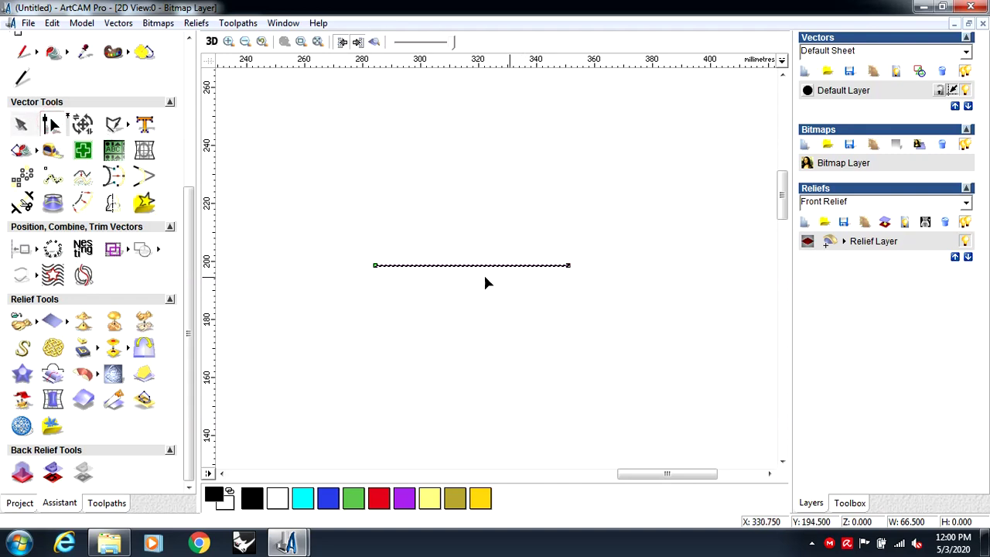
pyautogui.rightClick(455, 269)
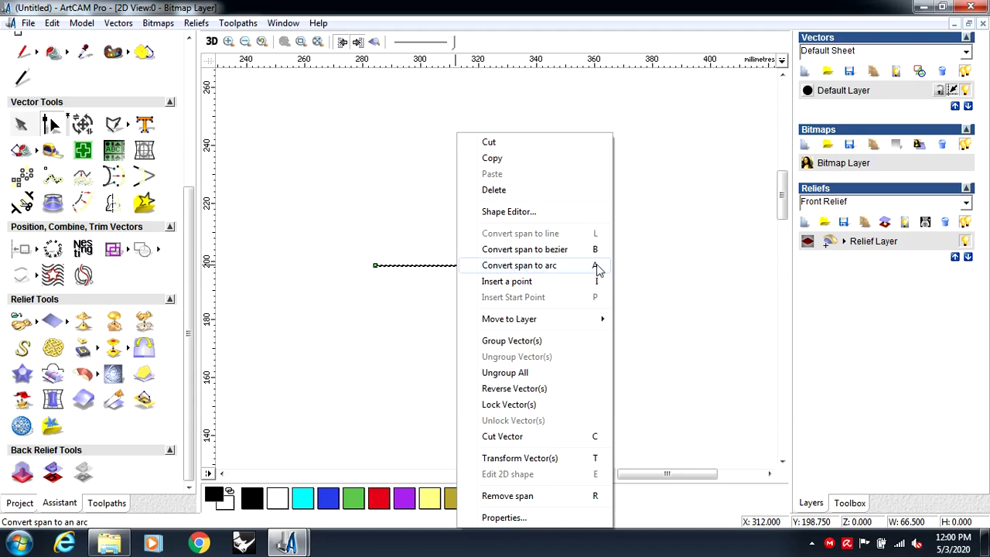
pyautogui.click(395, 168)
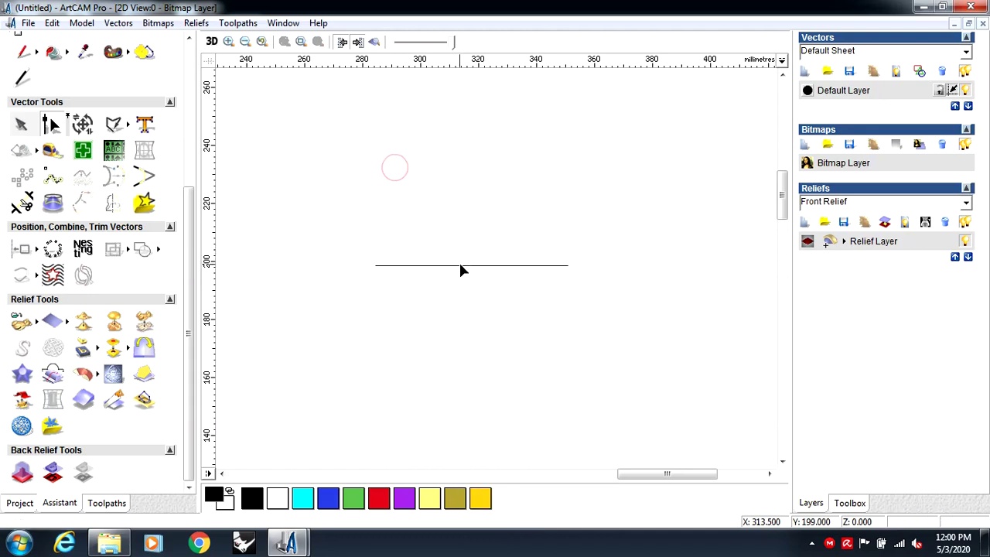
pyautogui.click(461, 267)
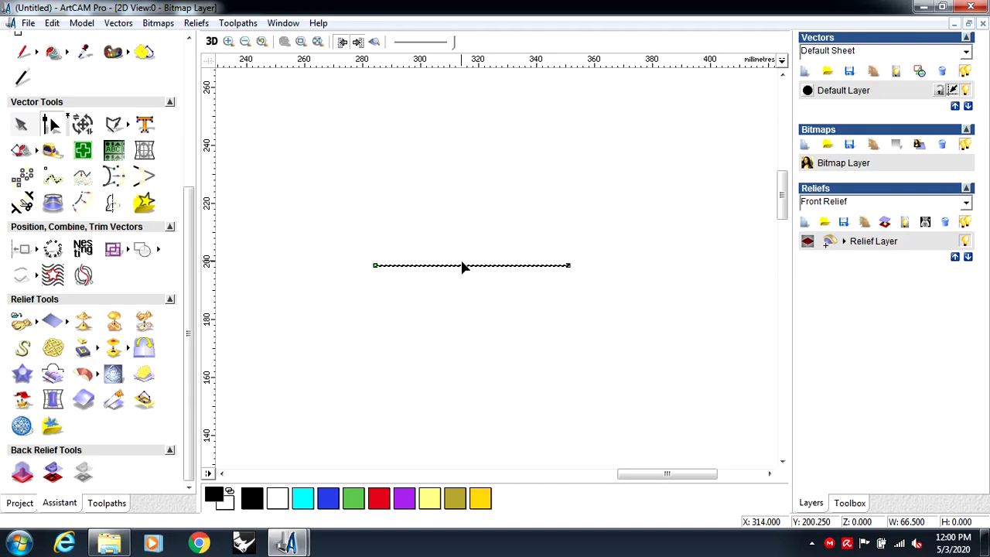
pyautogui.press('a')
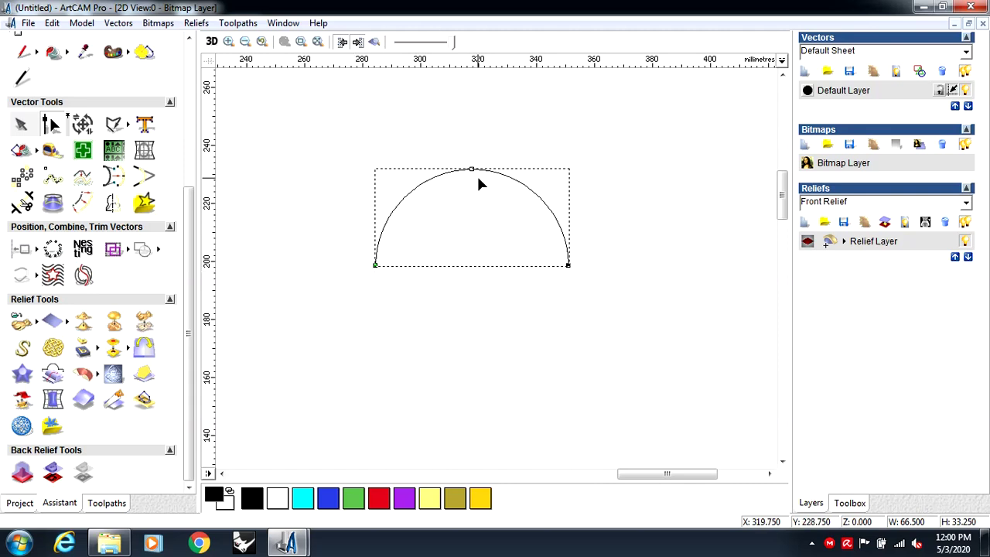
pyautogui.scroll(-2, 491, 251)
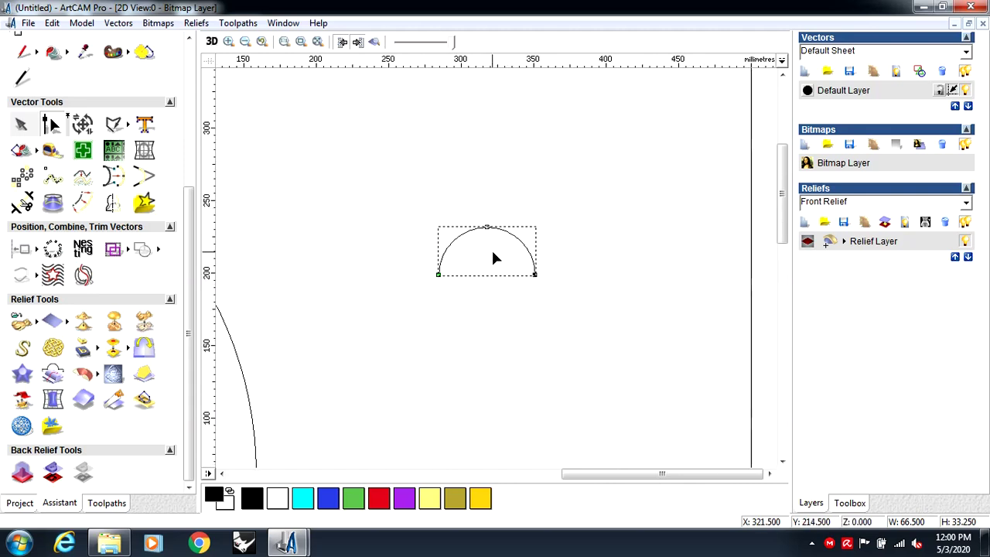
pyautogui.scroll(2, 635, 275)
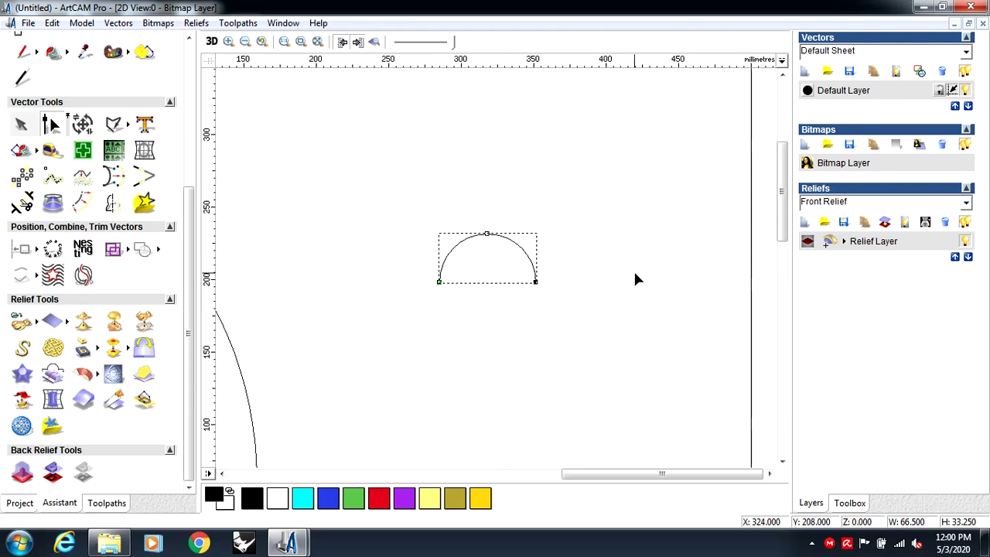
pyautogui.click(400, 226)
# - Resize the small arc to a width of 50 mm with width and height linked
pyautogui.scroll(-2, 501, 256)
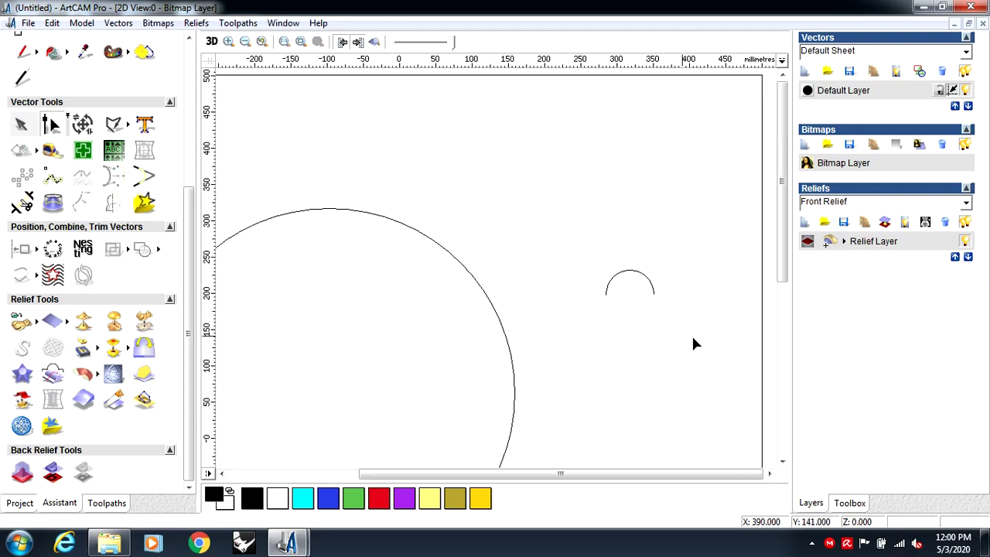
pyautogui.scroll(-2, 694, 343)
pyautogui.scroll(1, 549, 261)
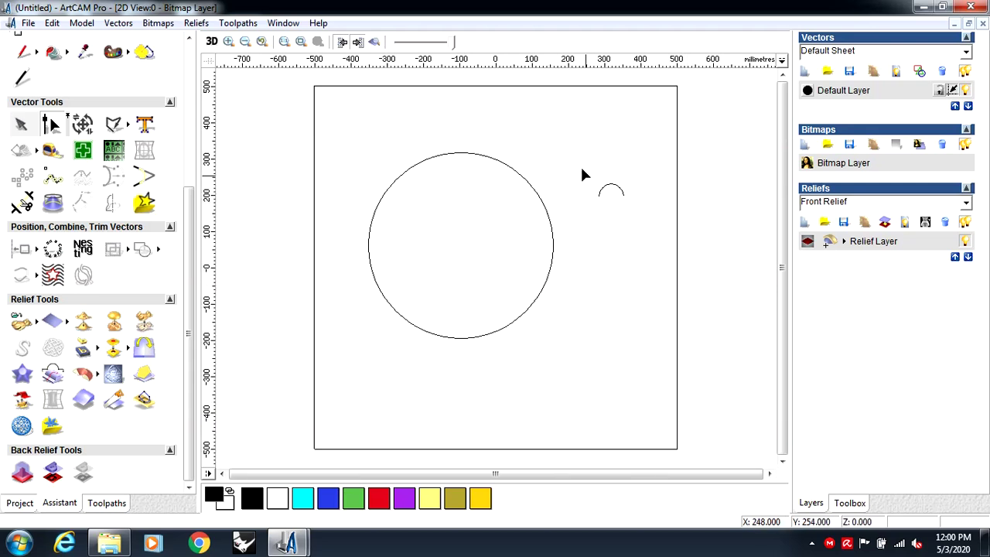
pyautogui.moveTo(574, 155); pyautogui.dragTo(627, 195)
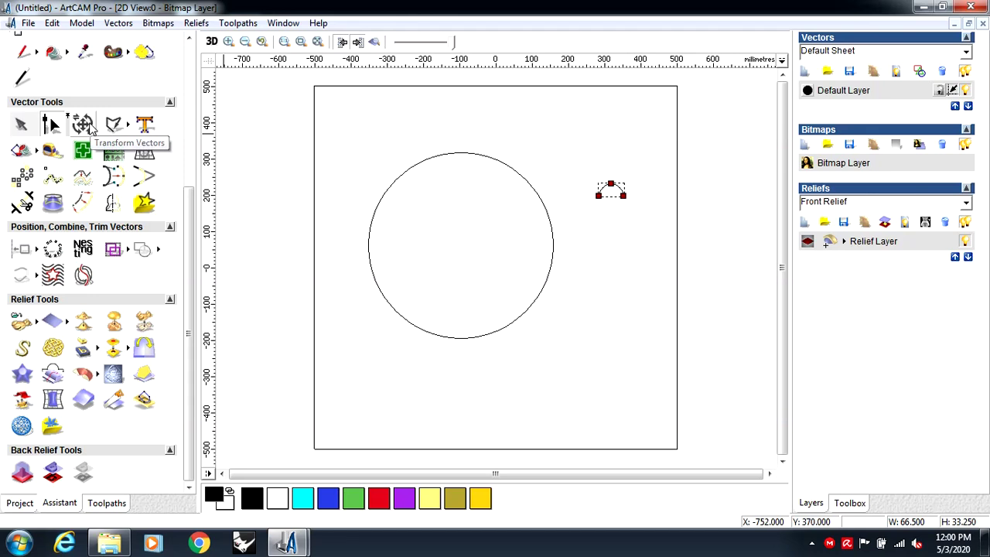
pyautogui.click(88, 128)
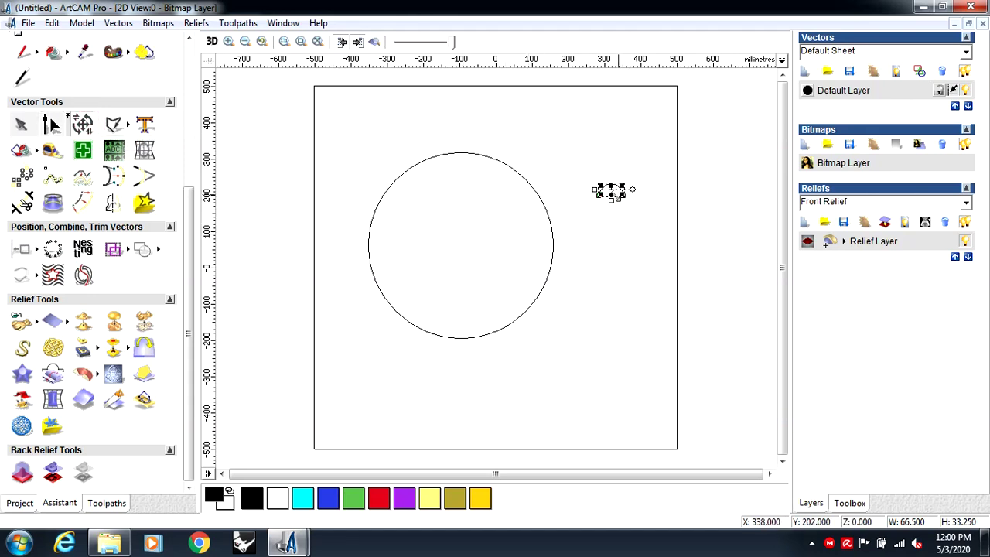
pyautogui.click(87, 130)
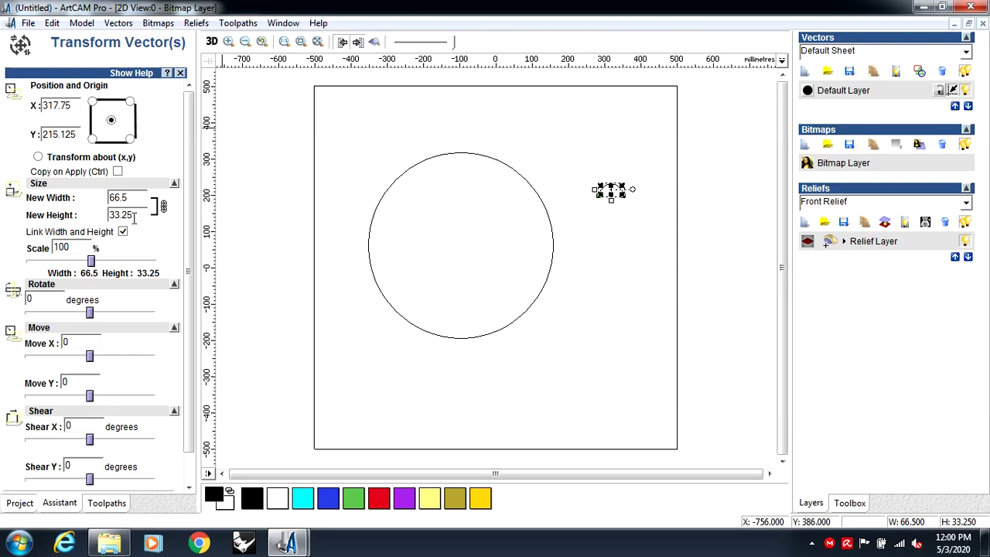
pyautogui.doubleClick(135, 200)
pyautogui.write('50')
pyautogui.scroll(-2, 186, 213)
pyautogui.click(118, 473)
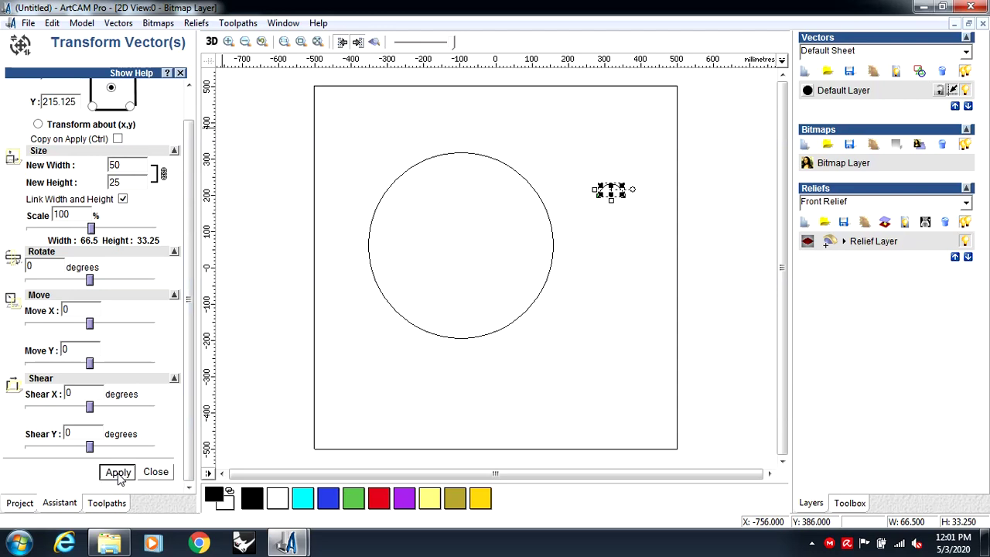
pyautogui.click(156, 471)
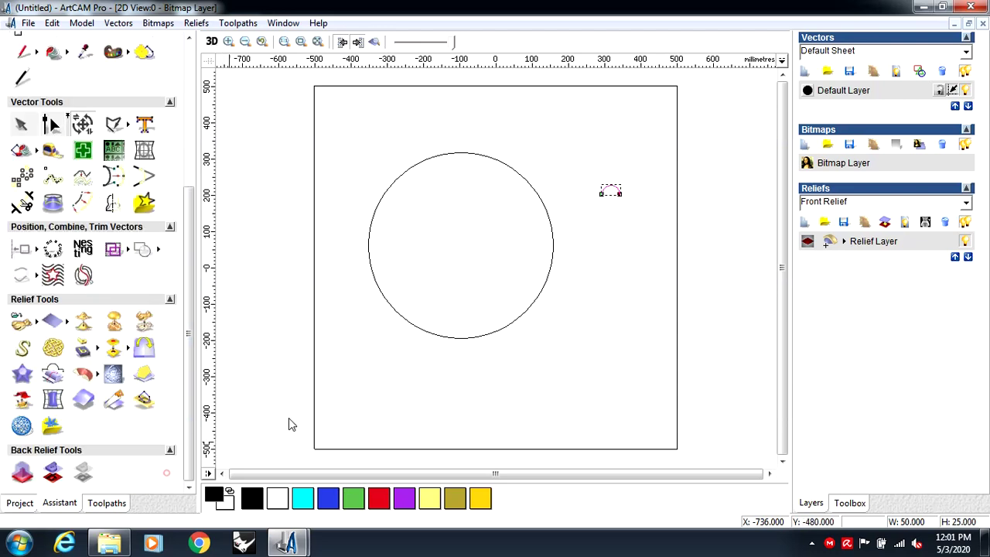
pyautogui.scroll(2, 629, 203)
pyautogui.scroll(2, 625, 279)
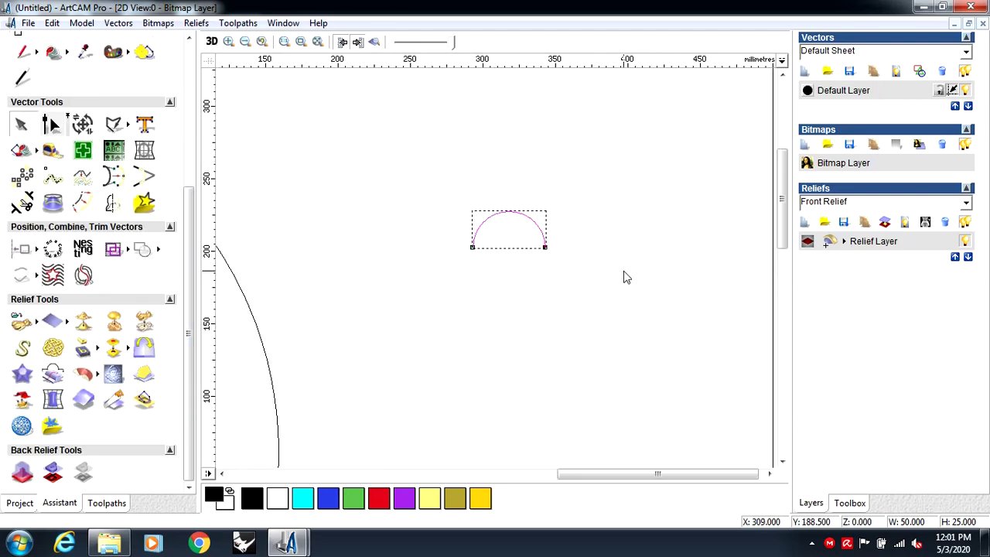
pyautogui.scroll(2, 508, 248)
pyautogui.scroll(-6, 504, 245)
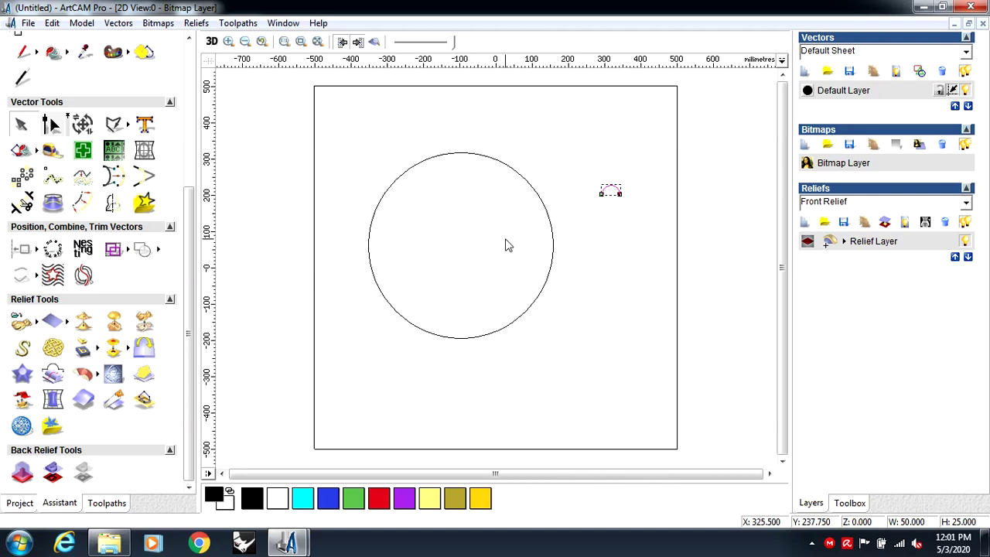
# - Resize the small arc to a width of 30 mm with width and height linked
pyautogui.scroll(2, 634, 224)
pyautogui.scroll(-2, 622, 269)
pyautogui.moveTo(619, 192); pyautogui.dragTo(623, 195)
pyautogui.scroll(2, 615, 195)
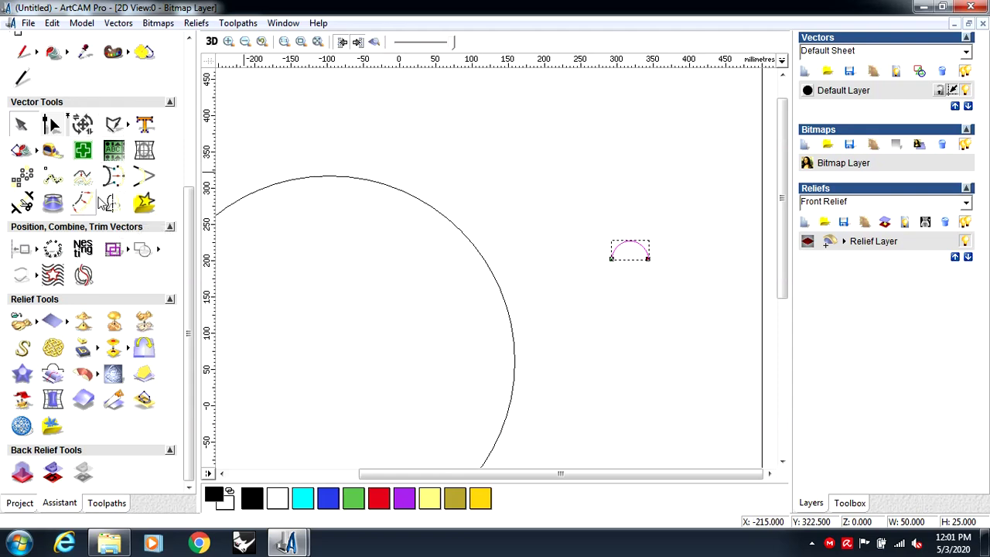
pyautogui.click(82, 125)
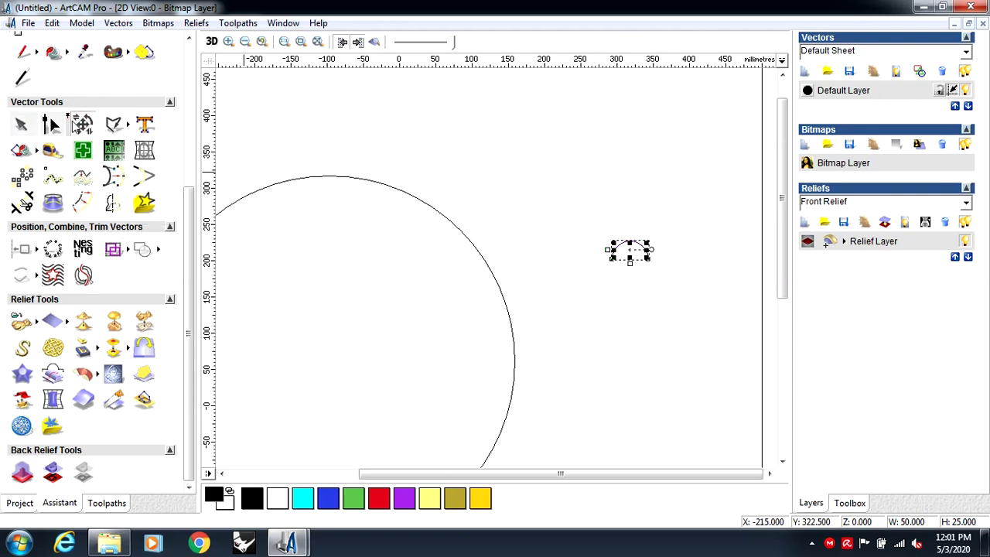
pyautogui.moveTo(124, 197); pyautogui.dragTo(100, 200)
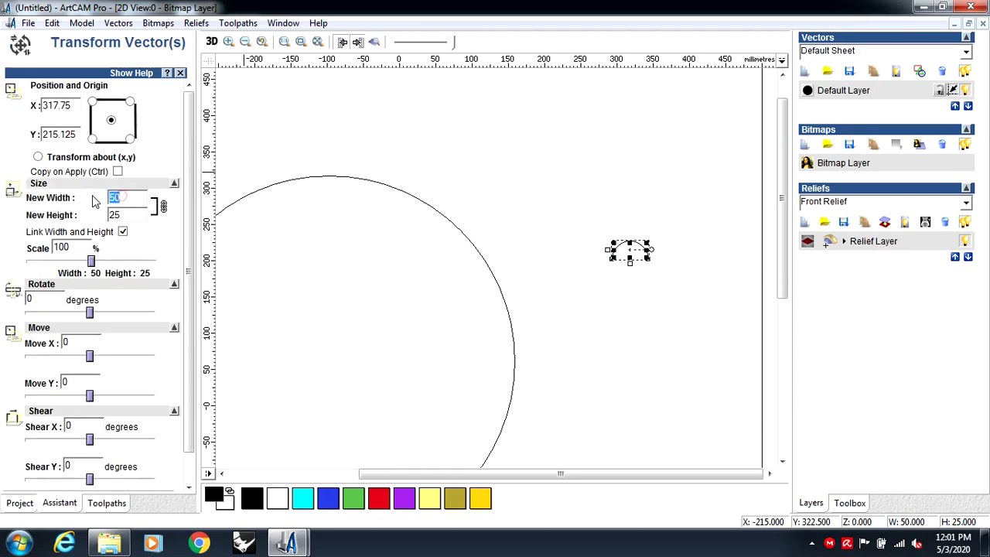
pyautogui.write('3')
pyautogui.scroll(-1, 185, 245)
pyautogui.click(118, 472)
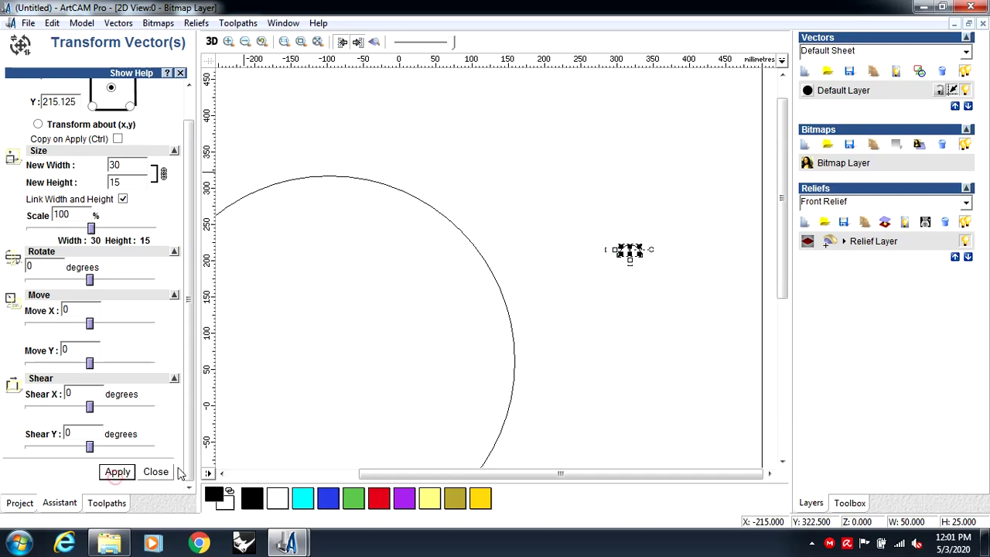
pyautogui.click(647, 312)
pyautogui.scroll(1, 632, 258)
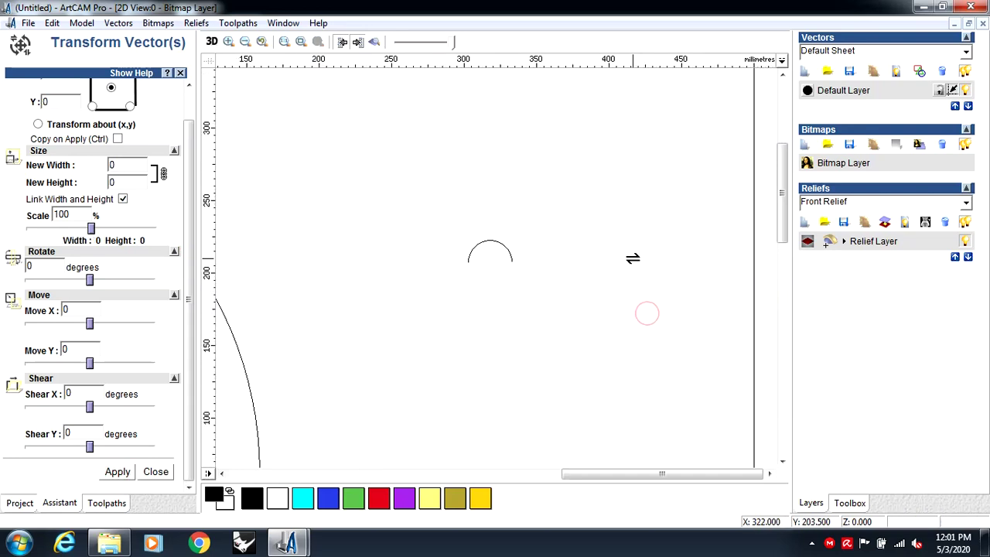
pyautogui.scroll(1, 564, 269)
pyautogui.scroll(1, 442, 254)
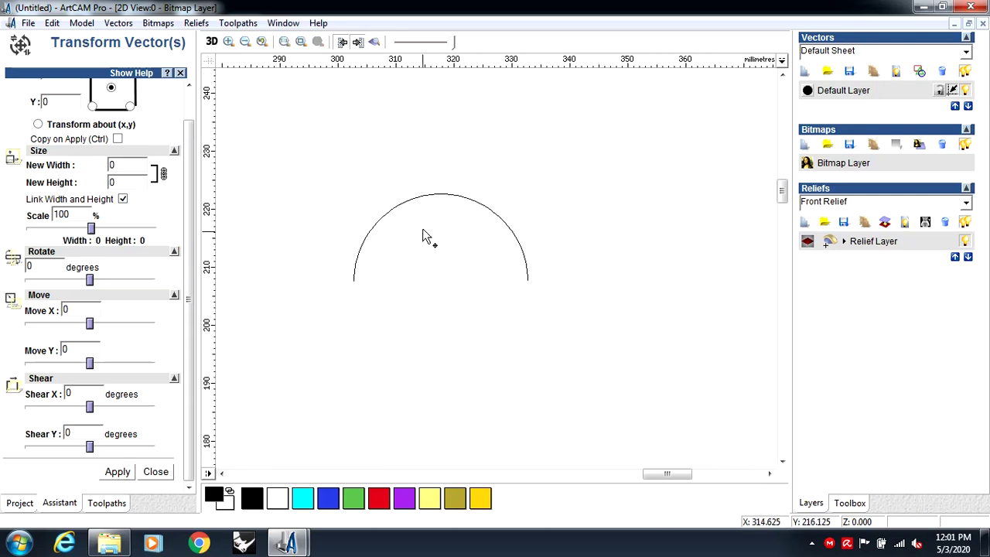
pyautogui.click(180, 72)
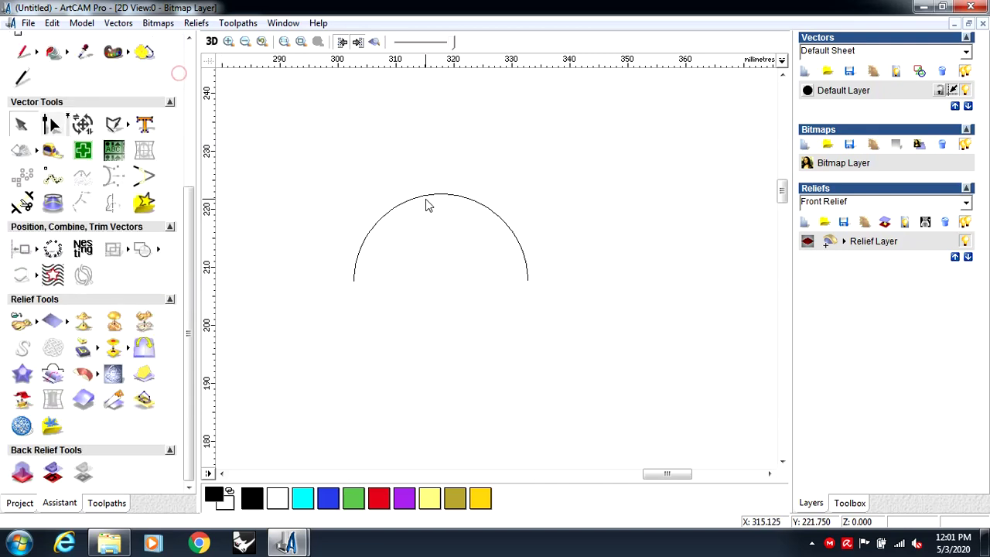
# - Mirror a copy of the arc horizontally to its right side and nudge the copy slightly further right to leave a gap
pyautogui.click(426, 199)
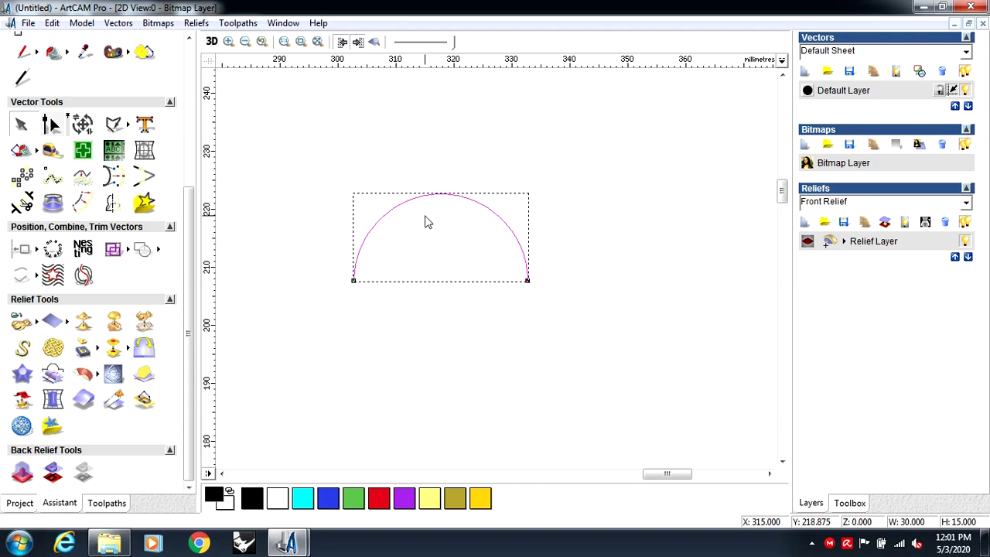
pyautogui.click(113, 203)
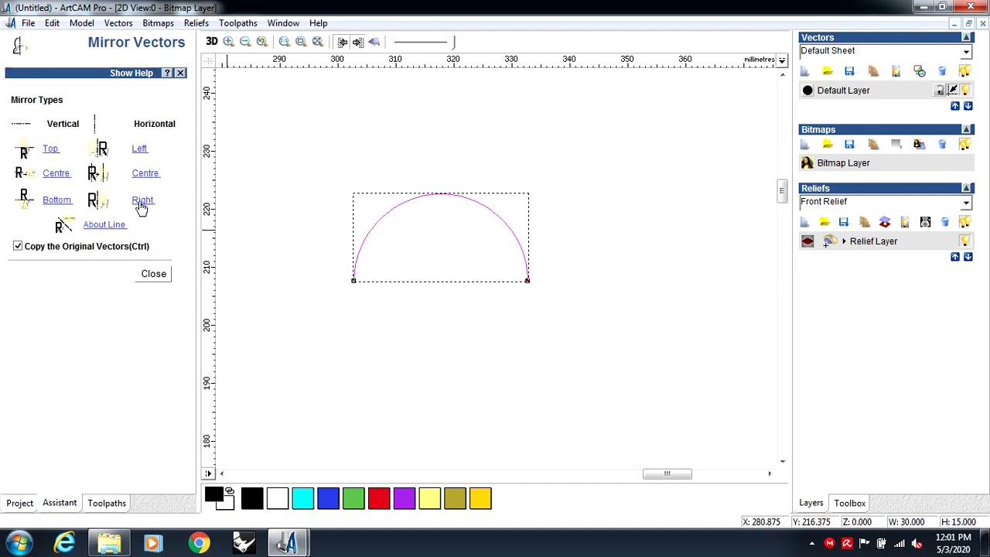
pyautogui.click(141, 201)
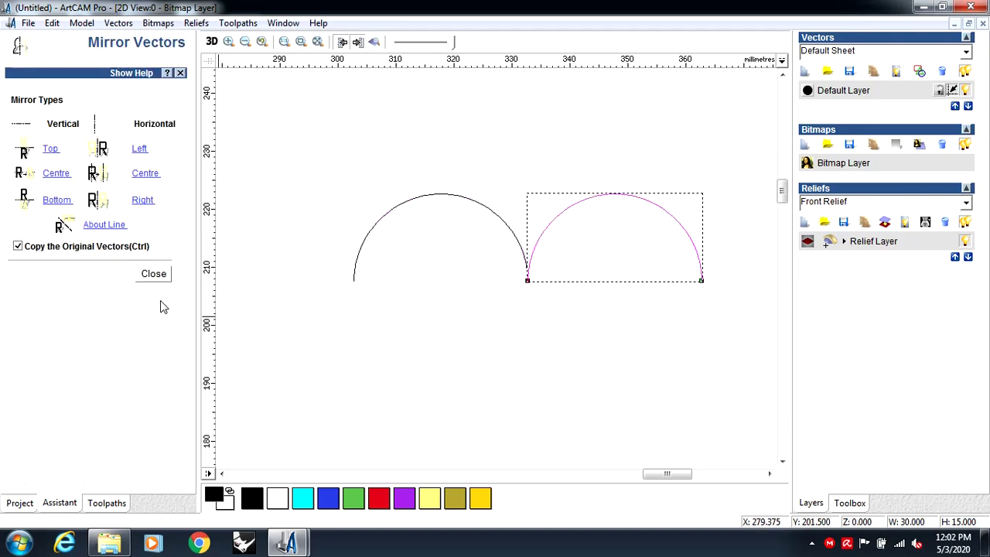
pyautogui.click(154, 274)
pyautogui.press('Right')
pyautogui.press('Right')
pyautogui.press('Right')
pyautogui.press('Right')
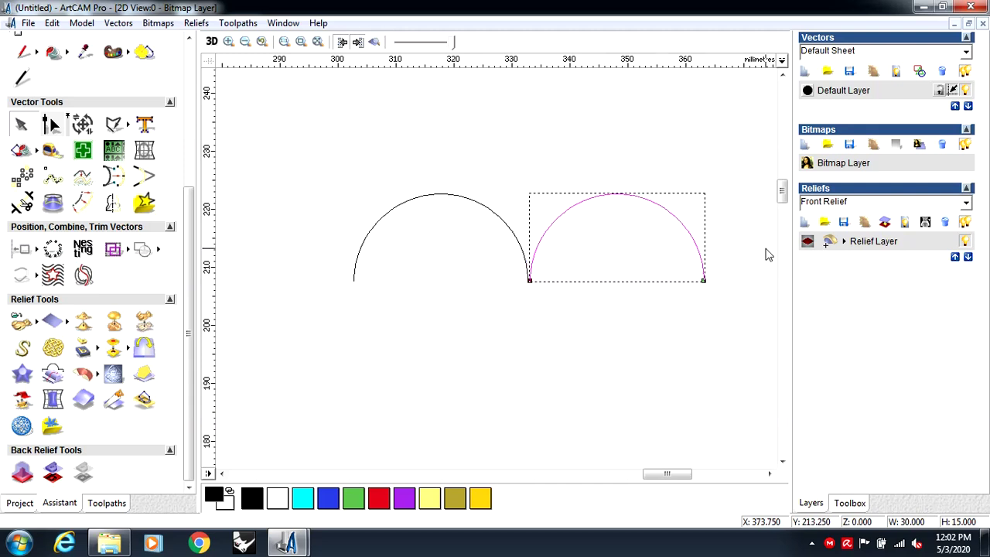
pyautogui.press('Right')
pyautogui.press('Right')
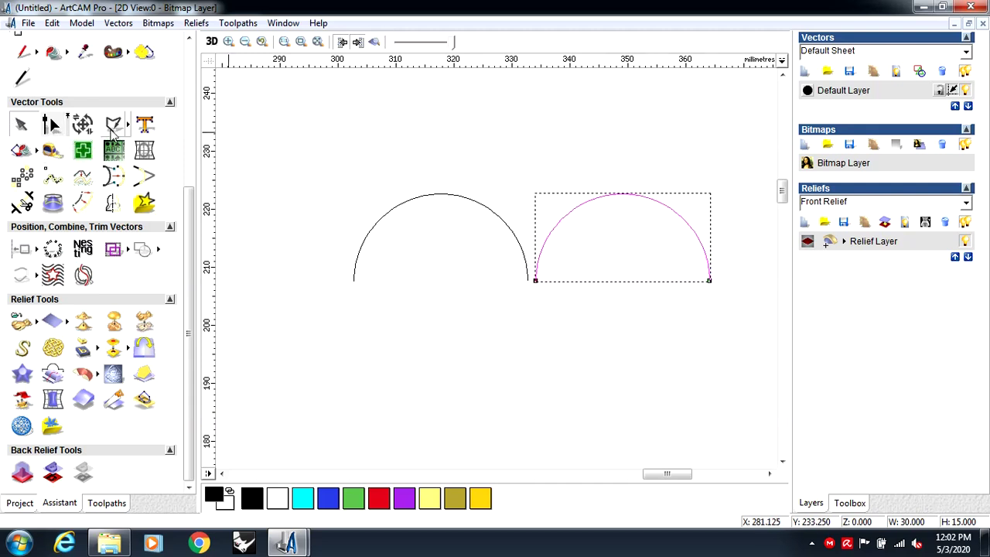
# - Insert two points on the copied arc with node editing, one on its left flank and one on its right flank
pyautogui.click(50, 124)
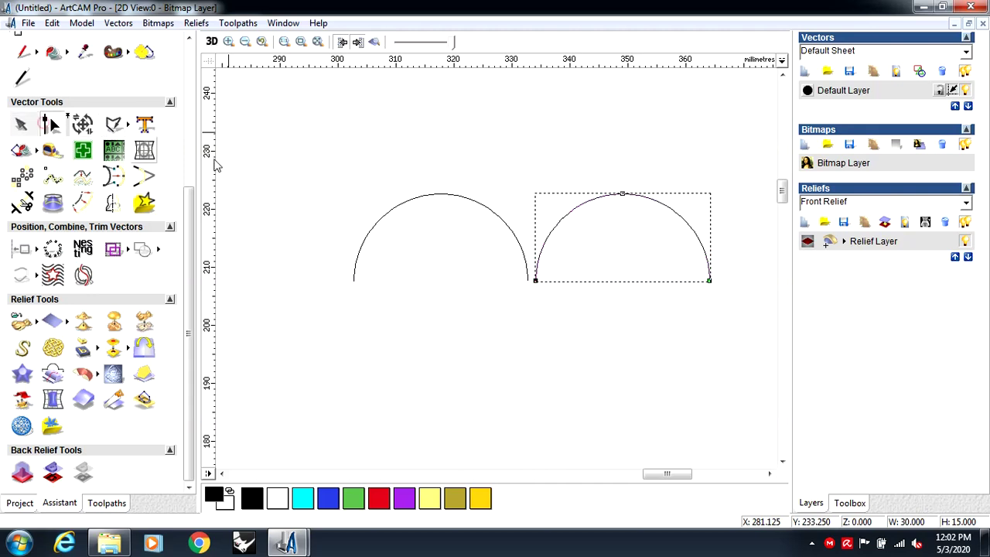
pyautogui.rightClick(568, 220)
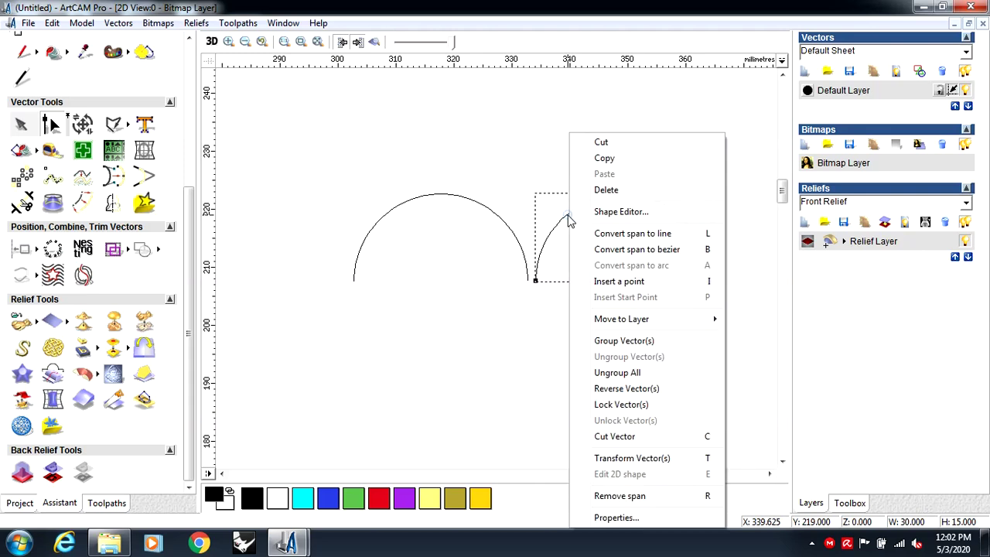
pyautogui.click(618, 282)
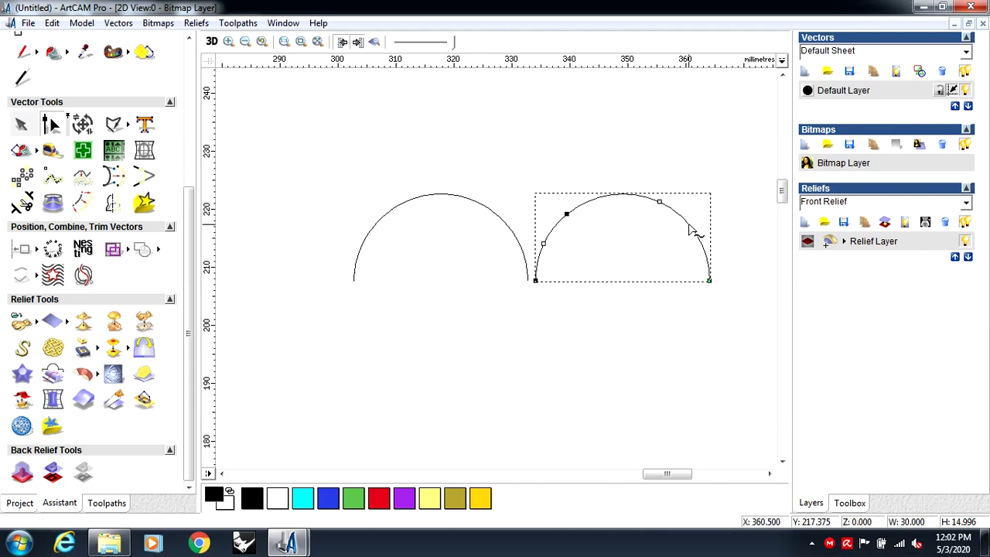
pyautogui.hotkey('ctrl', 'z')
pyautogui.rightClick(570, 214)
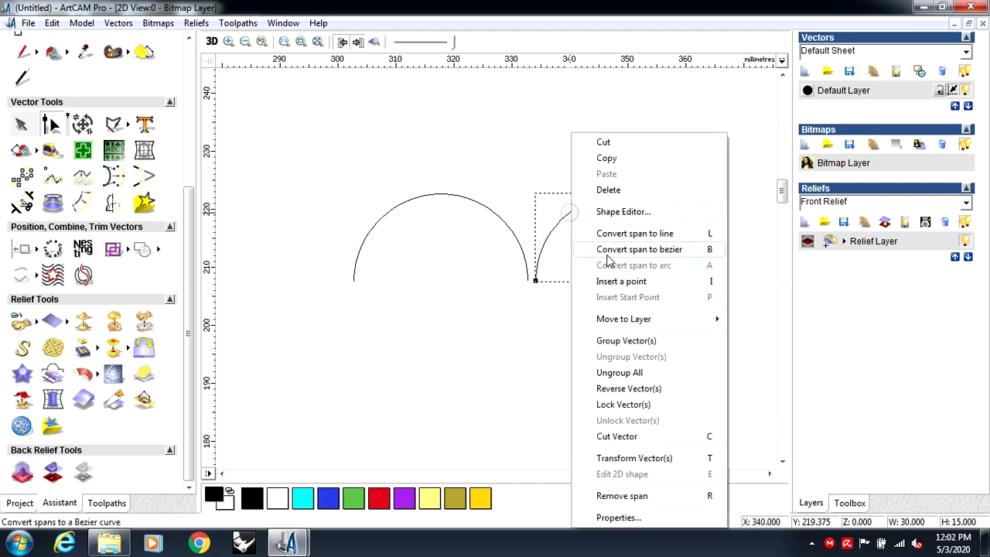
pyautogui.click(613, 283)
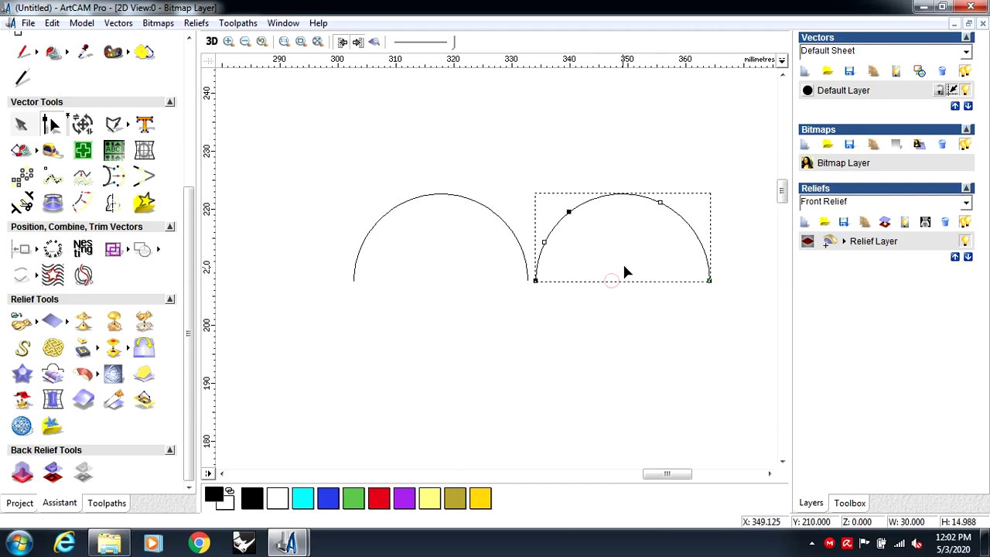
pyautogui.rightClick(689, 229)
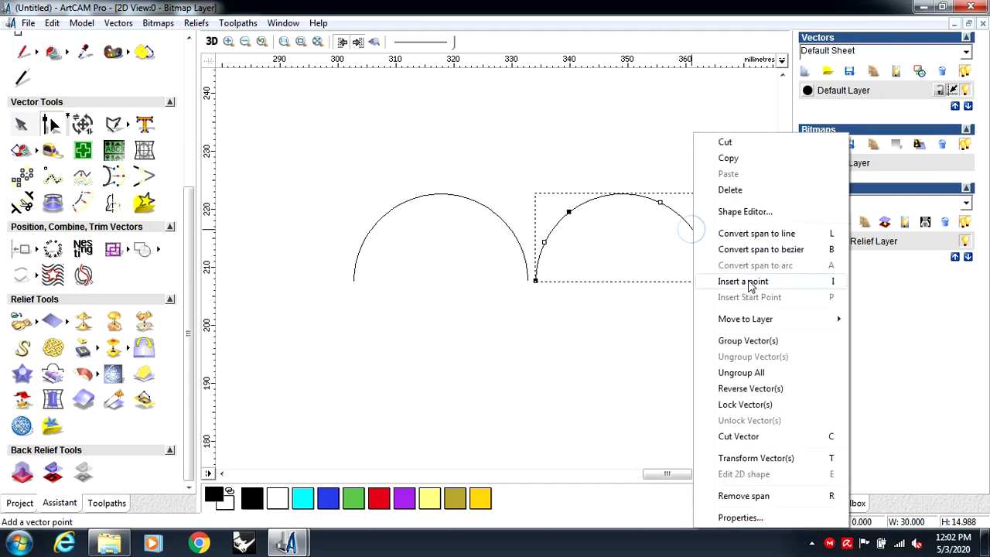
pyautogui.click(744, 281)
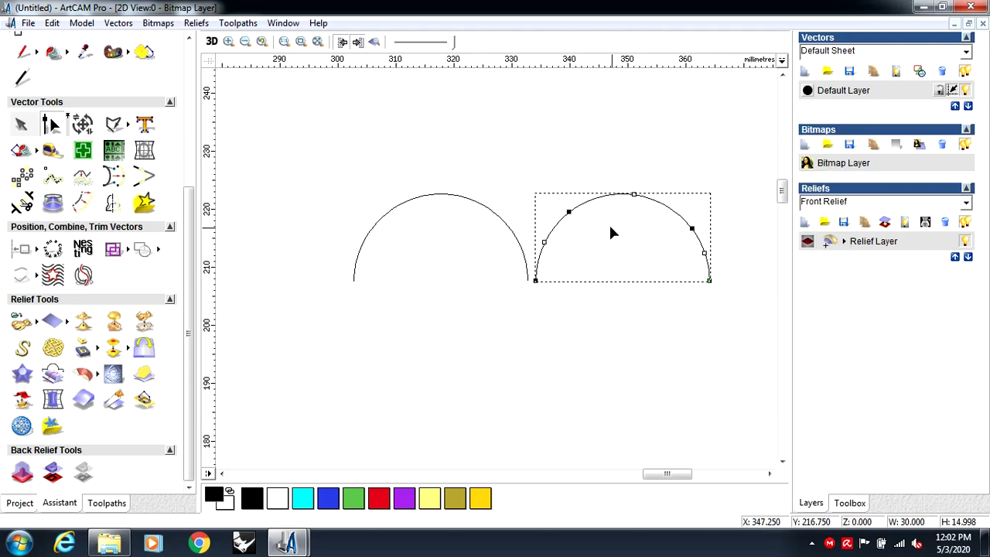
# - Move the two inserted points inward and bend both outer spans into concave curves to form a bell-shaped profile
pyautogui.scroll(1, 597, 219)
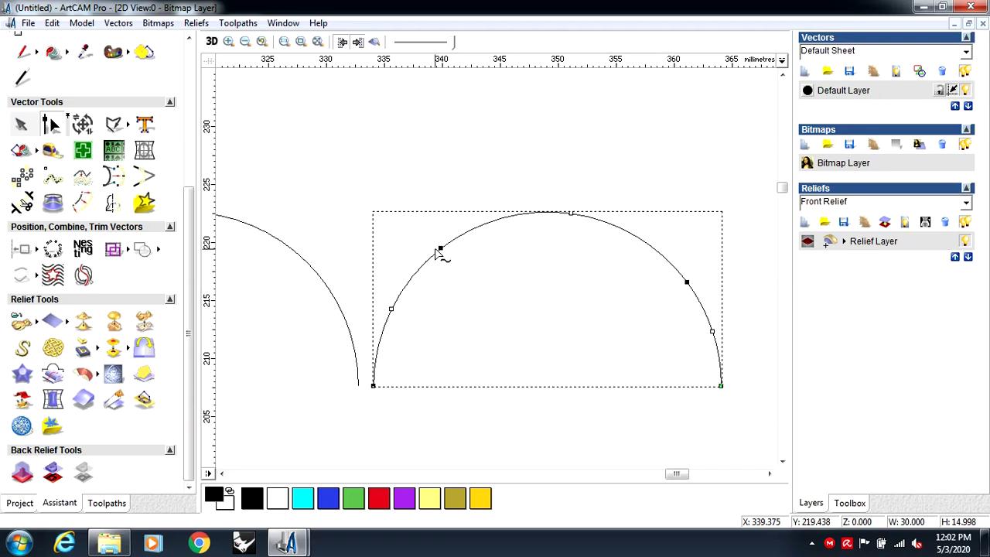
pyautogui.moveTo(440, 248); pyautogui.dragTo(500, 267)
pyautogui.moveTo(685, 283); pyautogui.dragTo(592, 277)
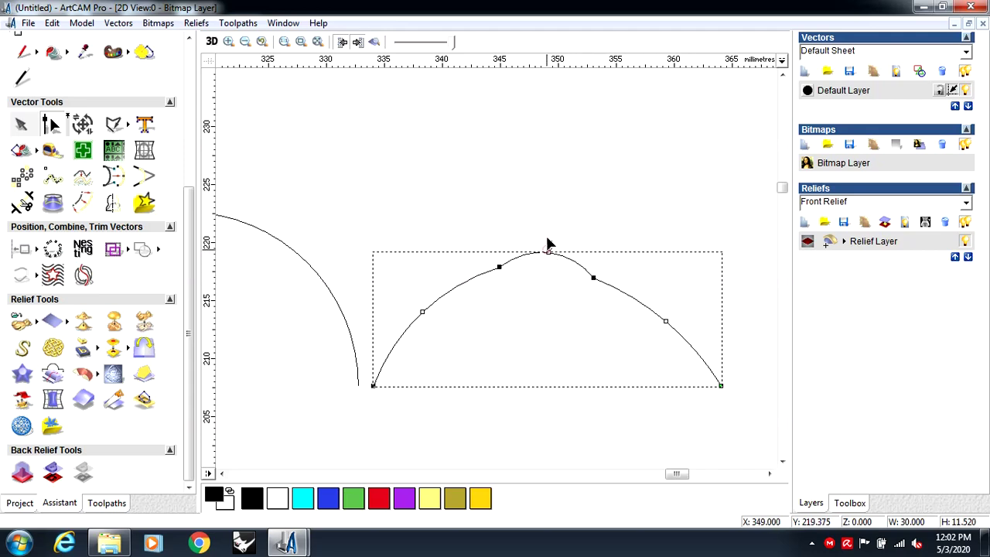
pyautogui.click(544, 243)
pyautogui.moveTo(470, 323); pyautogui.dragTo(473, 328)
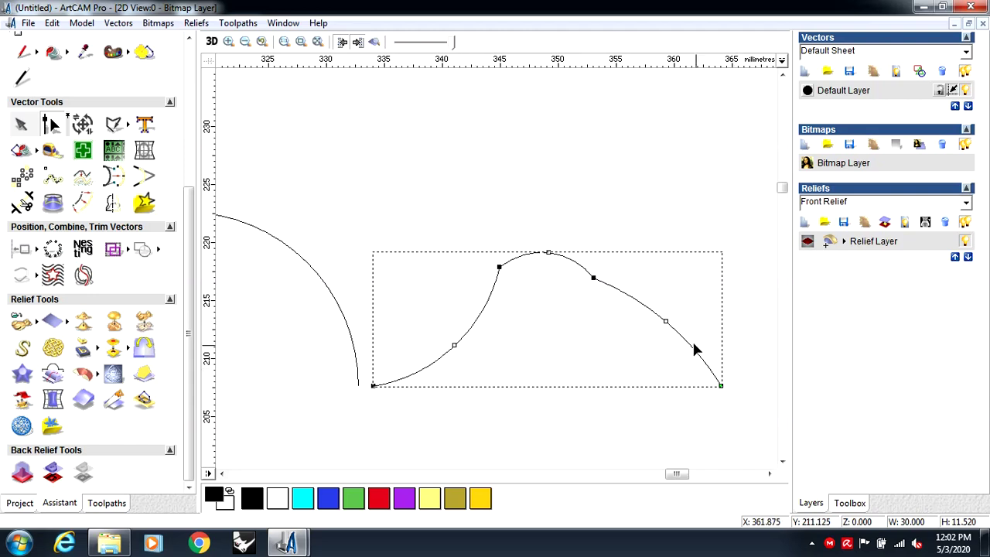
pyautogui.moveTo(667, 328); pyautogui.dragTo(633, 354)
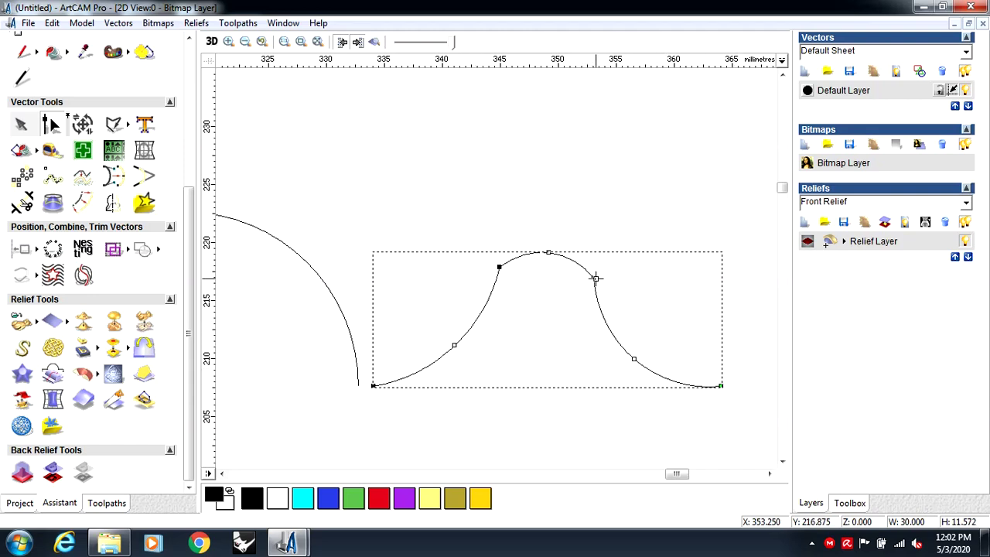
# - Raise the bell profile's two shoulder points slightly to even them out, adjust the right flank's curve, and deselect the profile
pyautogui.moveTo(594, 276); pyautogui.dragTo(590, 261)
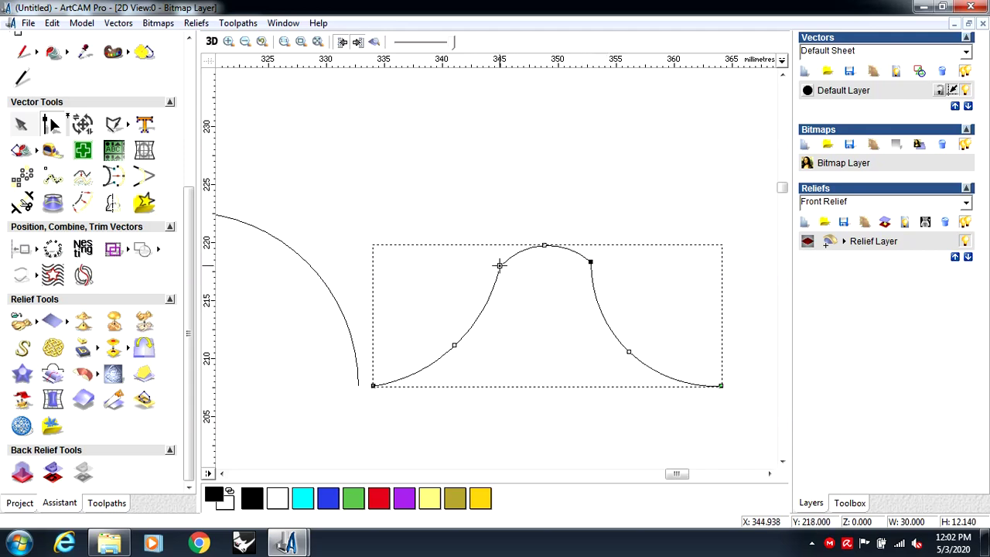
pyautogui.moveTo(500, 266); pyautogui.dragTo(499, 257)
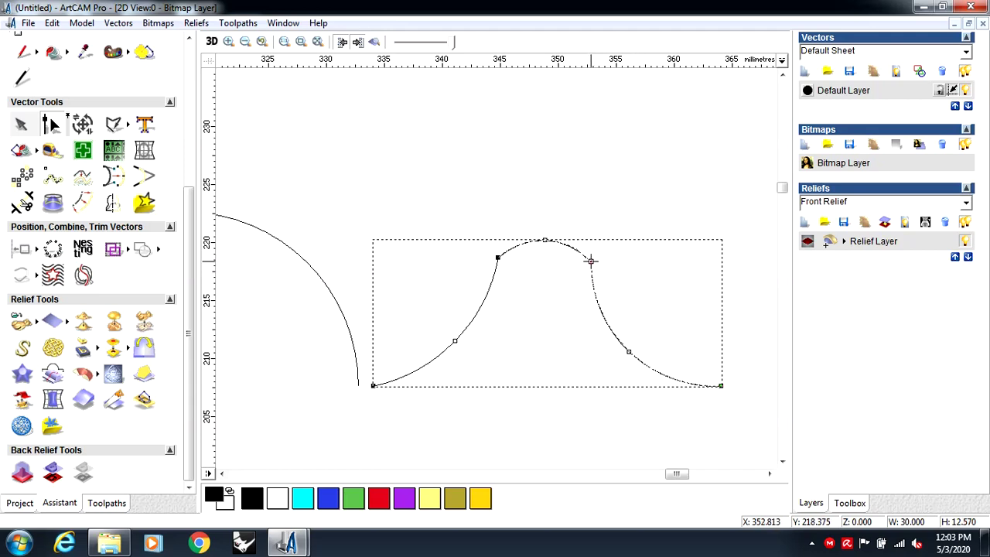
pyautogui.moveTo(591, 260); pyautogui.dragTo(590, 259)
pyautogui.moveTo(629, 352); pyautogui.dragTo(632, 345)
pyautogui.click(550, 207)
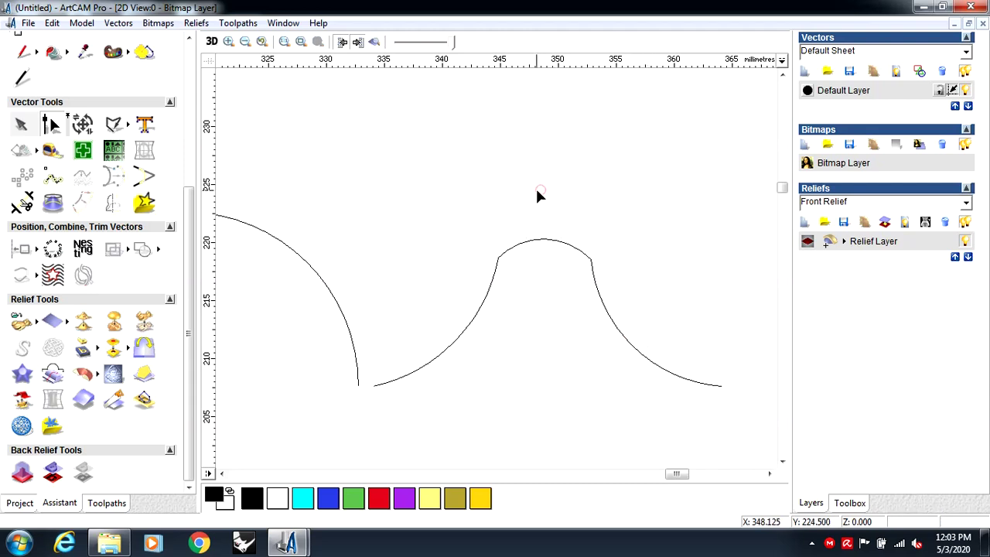
# - Mirror a copy of the bell profile horizontally to its right side and nudge the copy about 1 mm further right
pyautogui.scroll(-2, 537, 194)
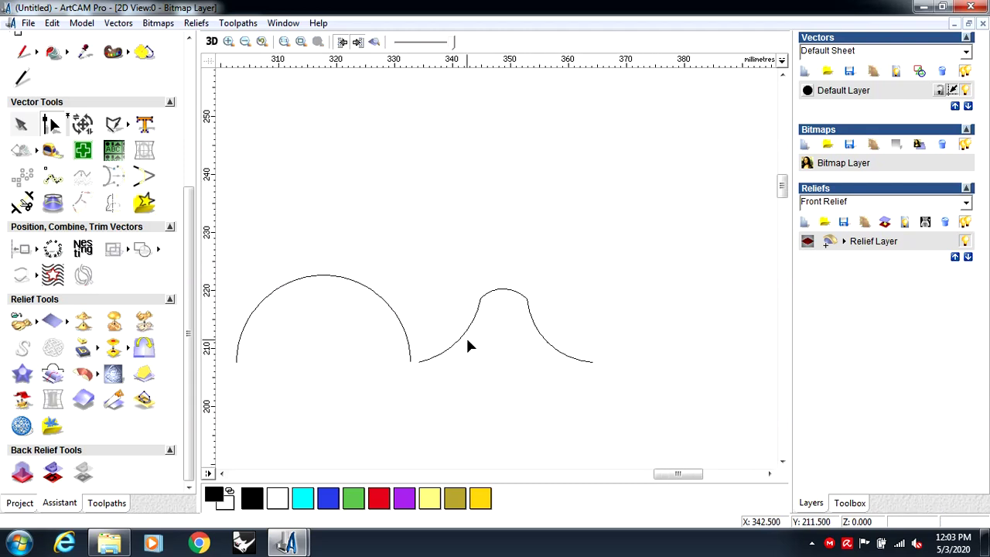
pyautogui.scroll(-2, 467, 346)
pyautogui.scroll(2, 515, 276)
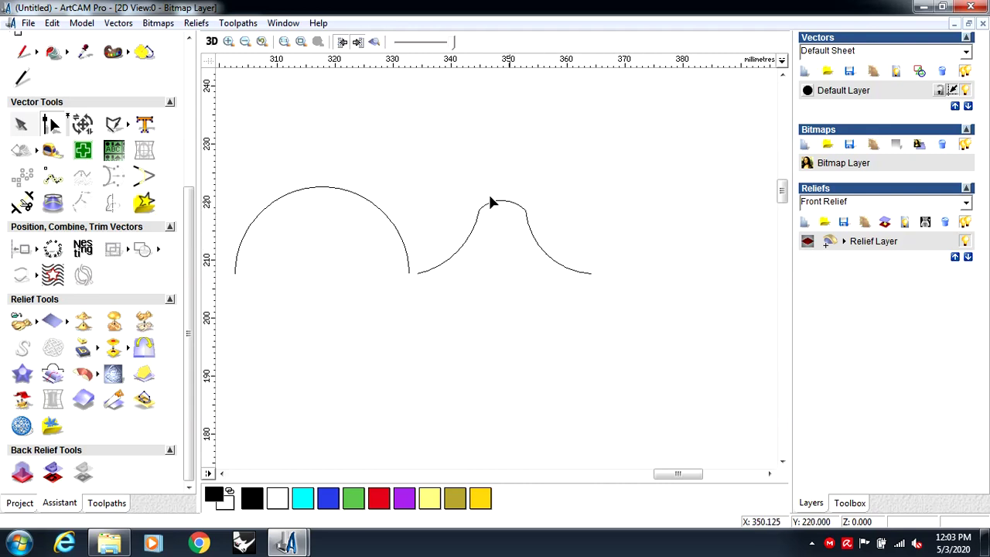
pyautogui.click(528, 224)
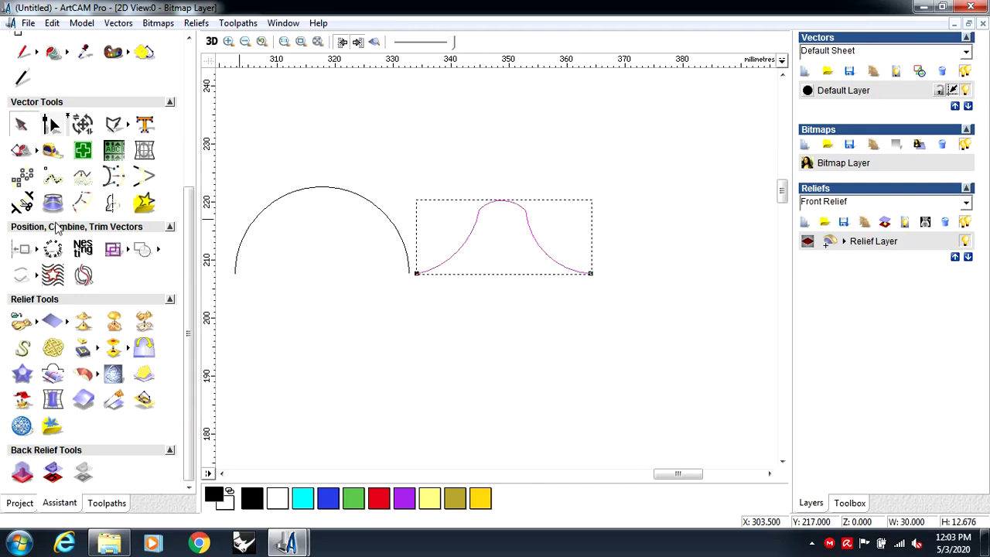
pyautogui.click(112, 202)
pyautogui.click(142, 203)
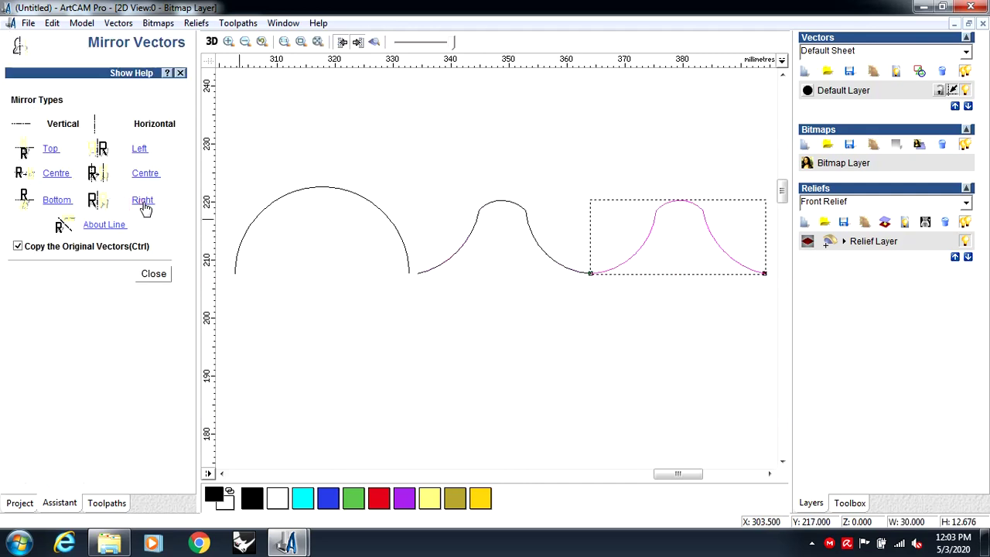
pyautogui.click(154, 274)
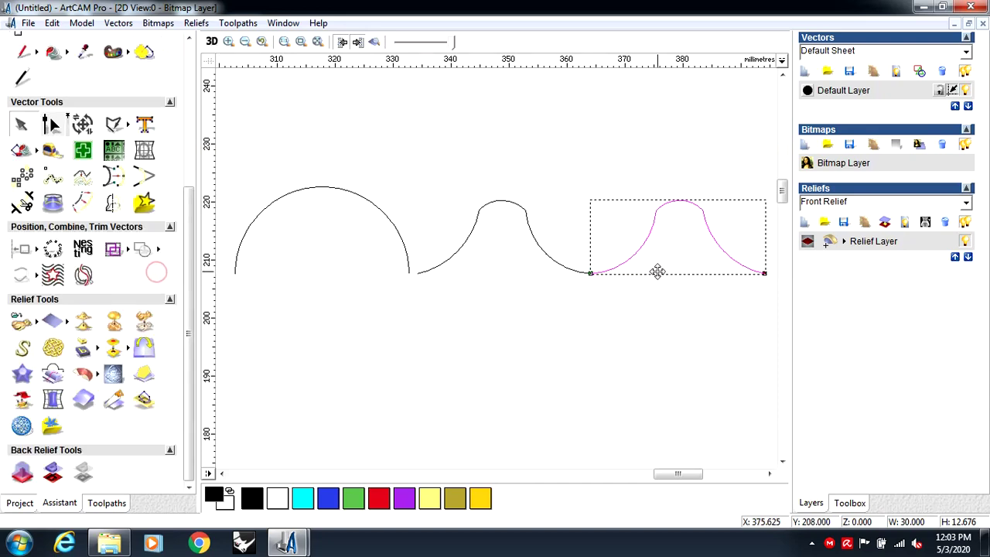
pyautogui.scroll(2, 645, 265)
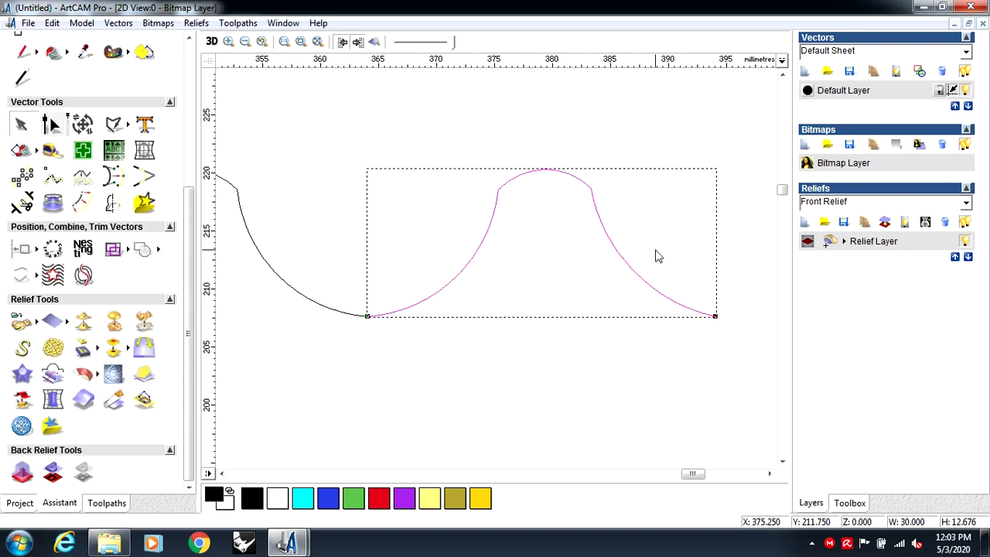
pyautogui.press('Right')
pyautogui.press('Right')
pyautogui.press('Right')
pyautogui.press('Right')
pyautogui.press('Right')
pyautogui.press('Right')
pyautogui.press('Right')
pyautogui.press('Right')
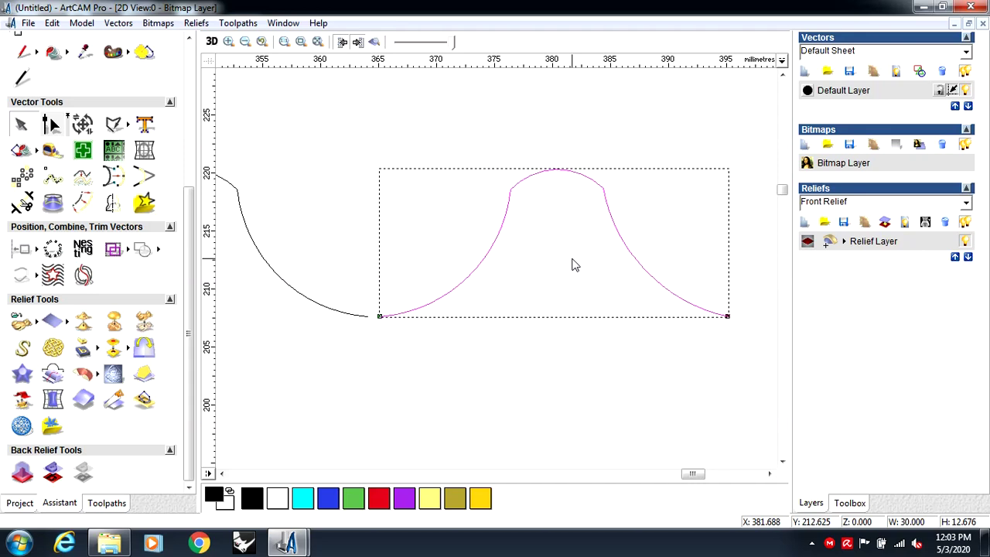
# - Move the mirrored profile's left shoulder point slightly inward and down with node editing
pyautogui.click(51, 123)
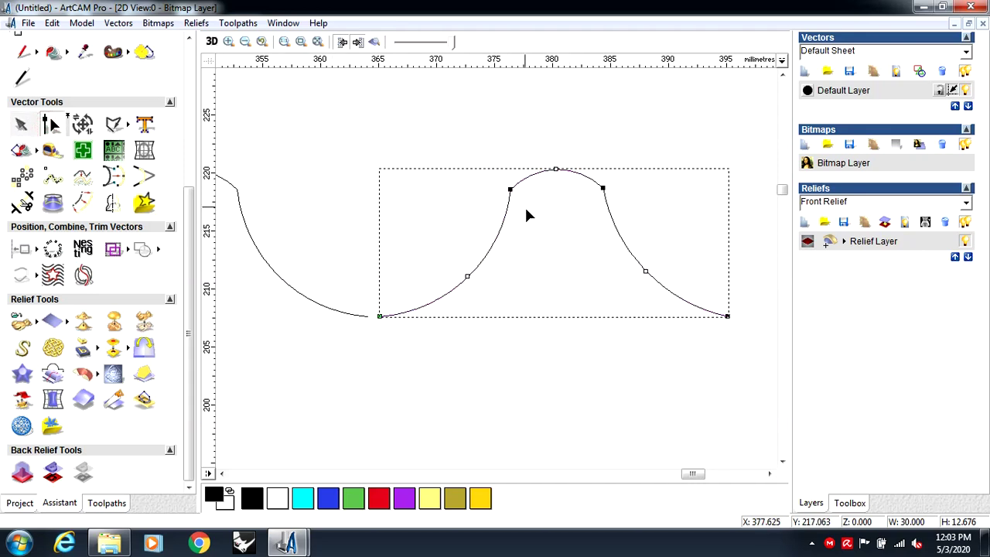
pyautogui.moveTo(509, 189); pyautogui.dragTo(525, 201)
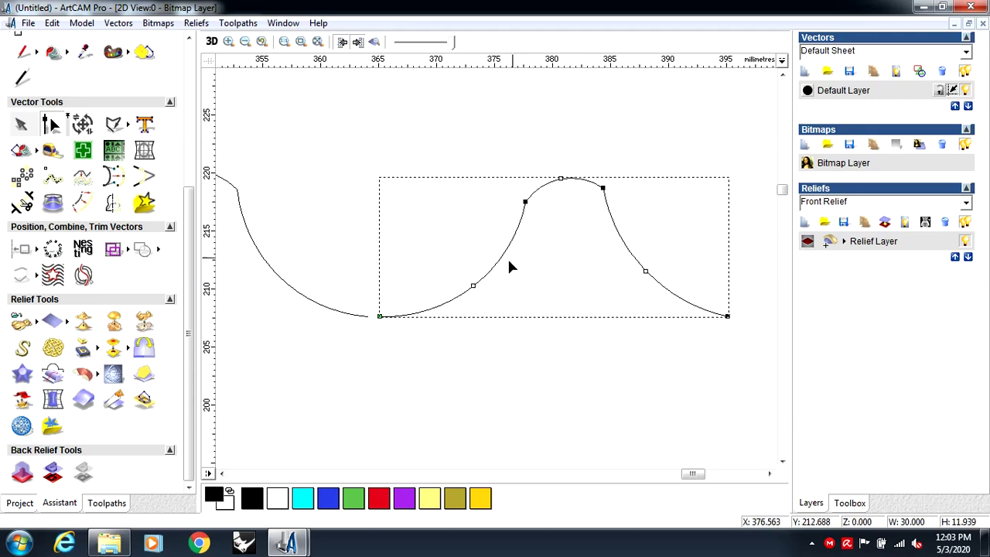
# - Try to delete the control point on the mirrored profile's left flank, and undo the last deletion
pyautogui.rightClick(475, 285)
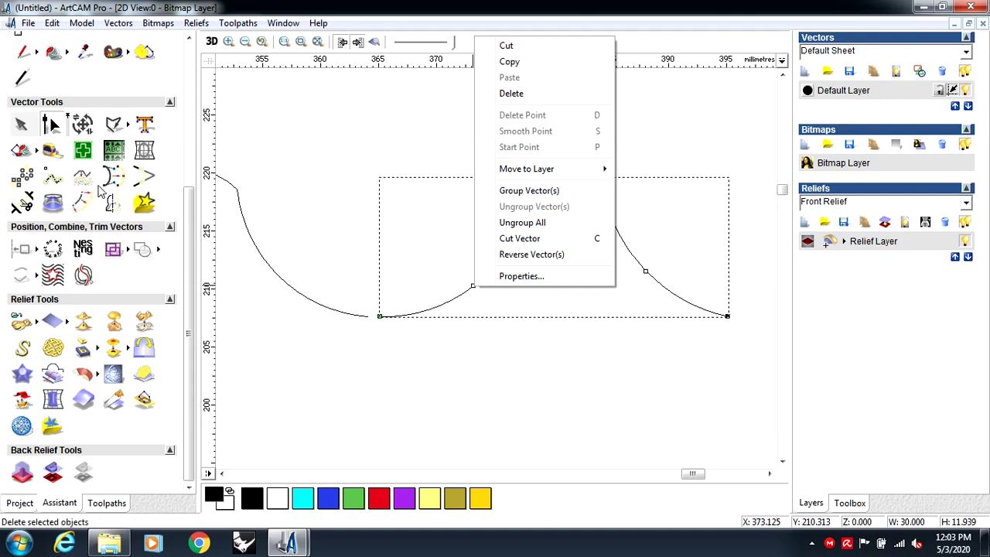
pyautogui.click(50, 125)
pyautogui.click(468, 284)
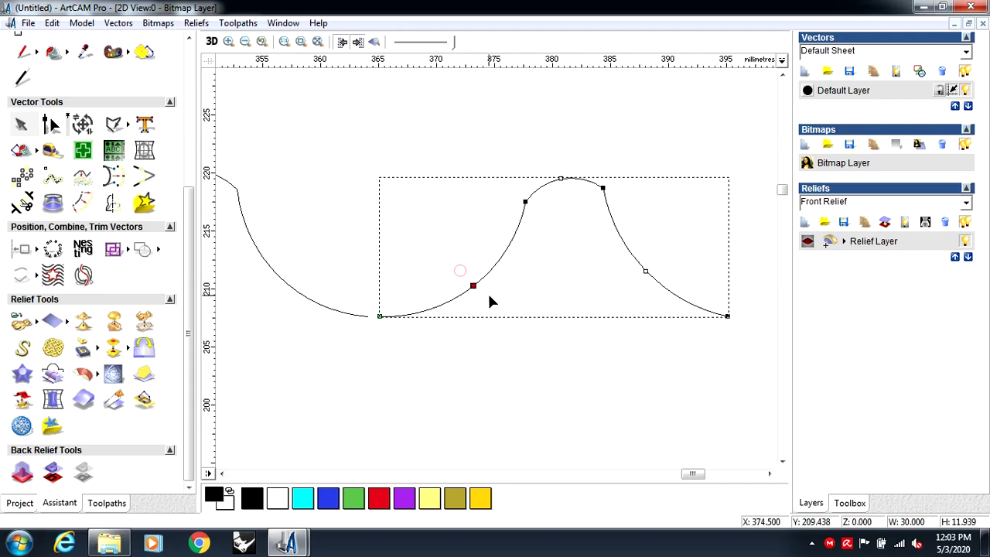
pyautogui.rightClick(474, 288)
pyautogui.click(520, 110)
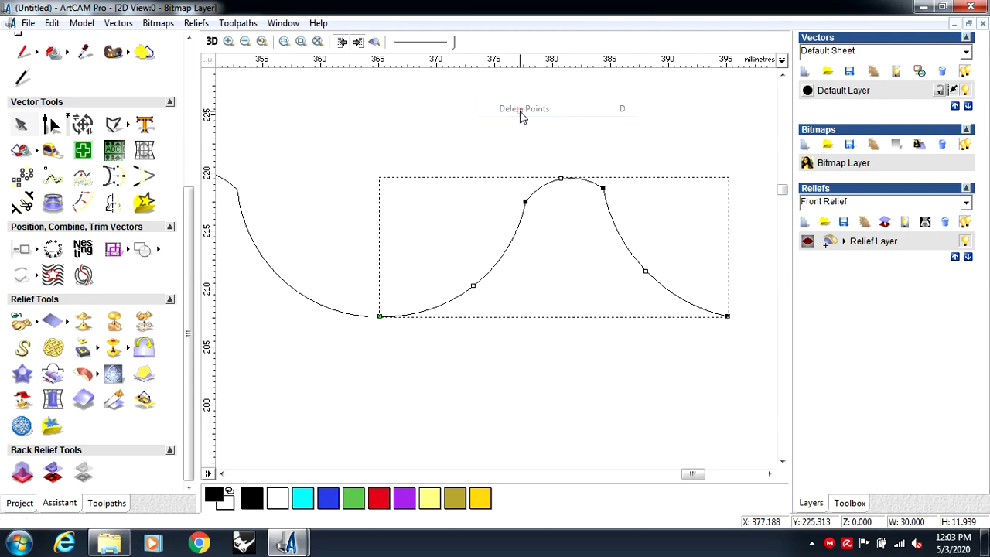
pyautogui.click(485, 293)
pyautogui.press('Delete')
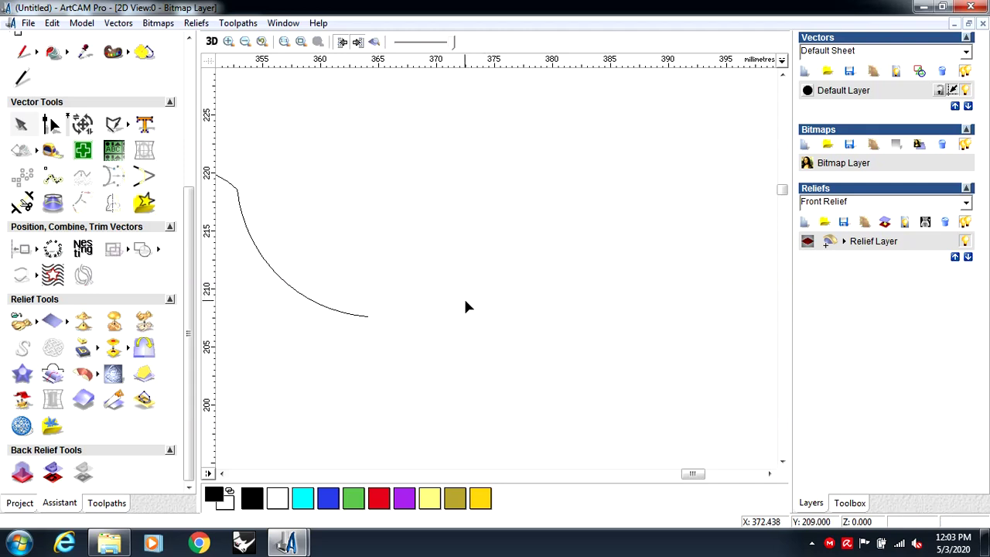
pyautogui.hotkey('ctrl', 'z')
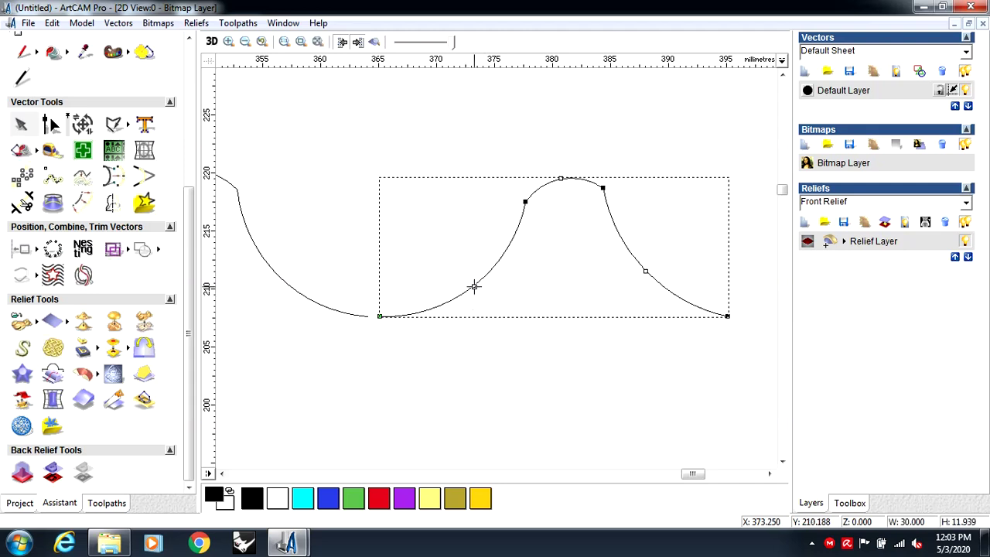
# - Bend the mirrored profile's left and right flanks outward into nearly straight slopes
pyautogui.moveTo(473, 286); pyautogui.dragTo(459, 266)
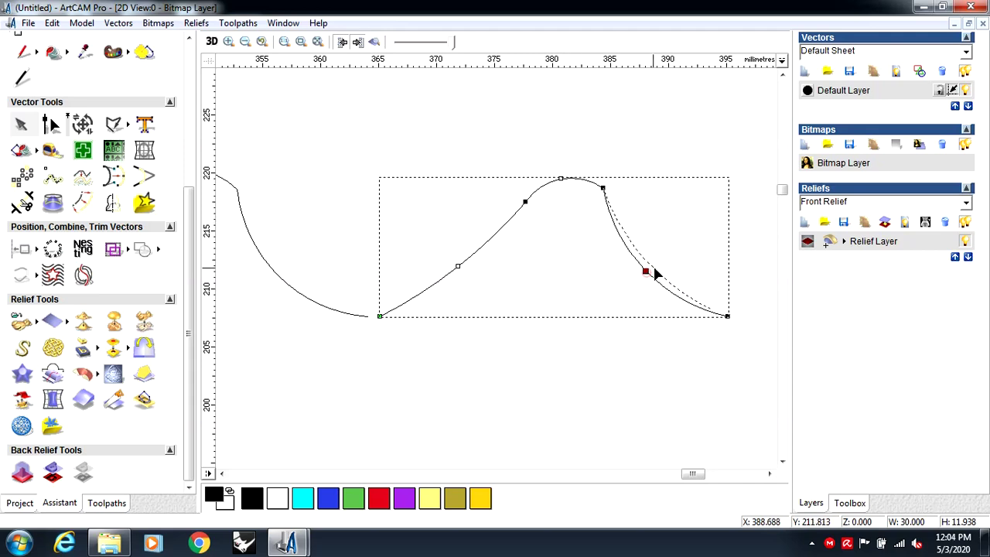
pyautogui.press('l')
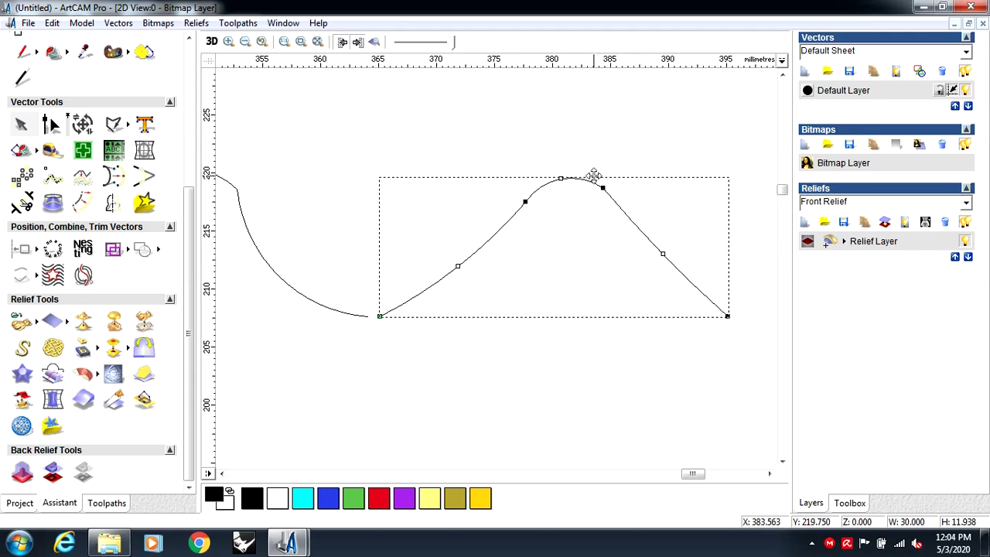
# - Delete the profile's right shoulder point and bend the remaining right span into a nearly straight slope, forming a pointed peak
pyautogui.moveTo(594, 178); pyautogui.dragTo(603, 189)
pyautogui.hotkey('ctrl', 'z')
pyautogui.rightClick(605, 190)
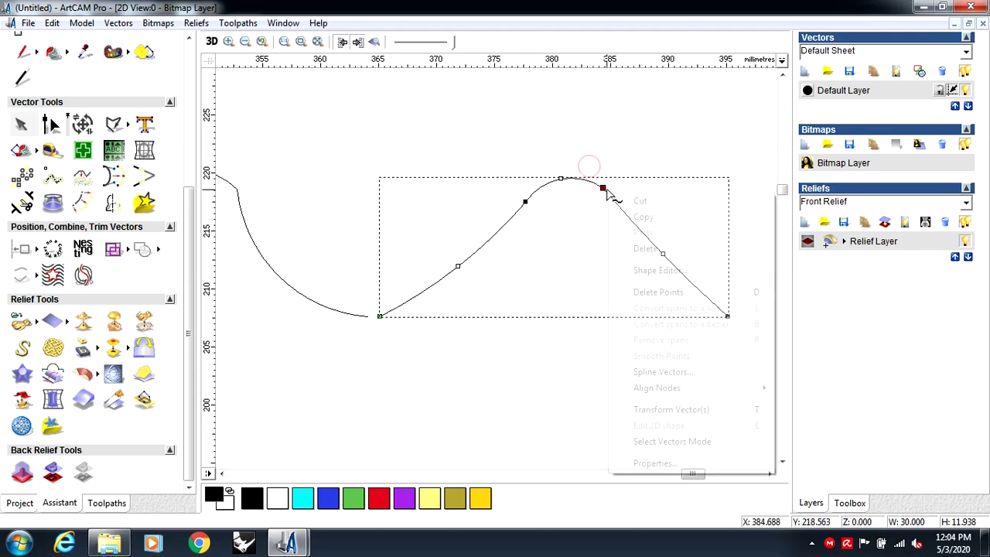
pyautogui.click(659, 292)
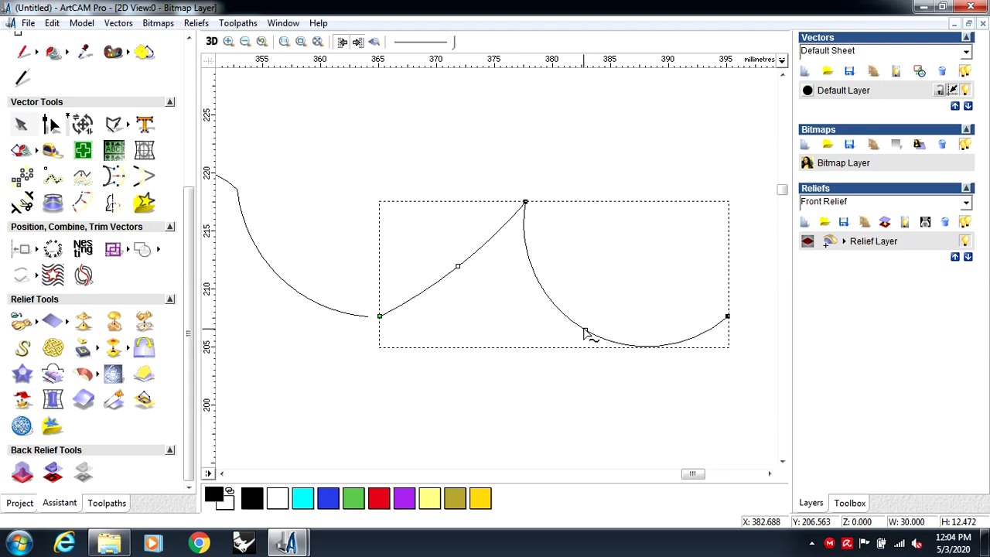
pyautogui.moveTo(604, 279); pyautogui.dragTo(615, 257)
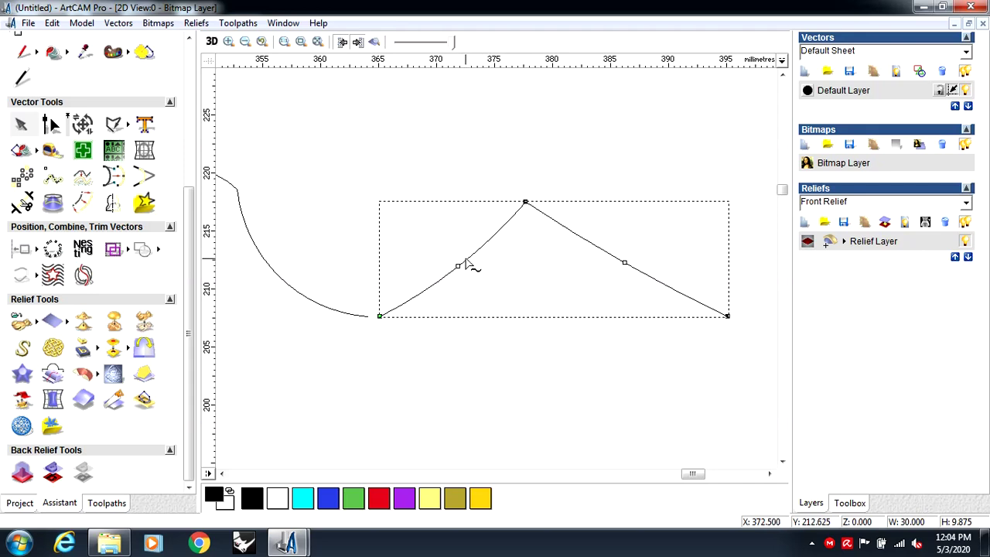
# - Leave node editing, nudge the pointed profile about 1 mm to the right, and deselect it
pyautogui.scroll(-2, 466, 265)
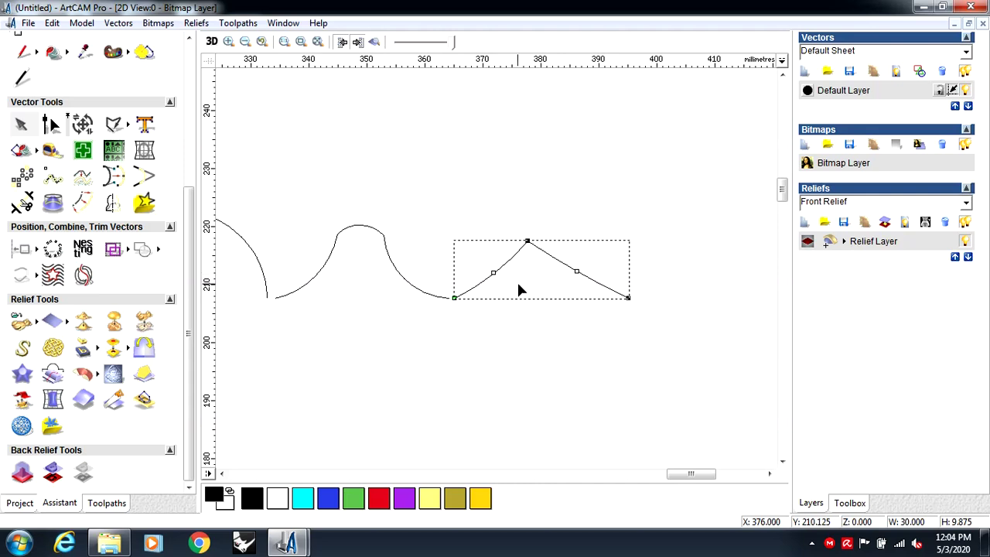
pyautogui.scroll(-1, 517, 281)
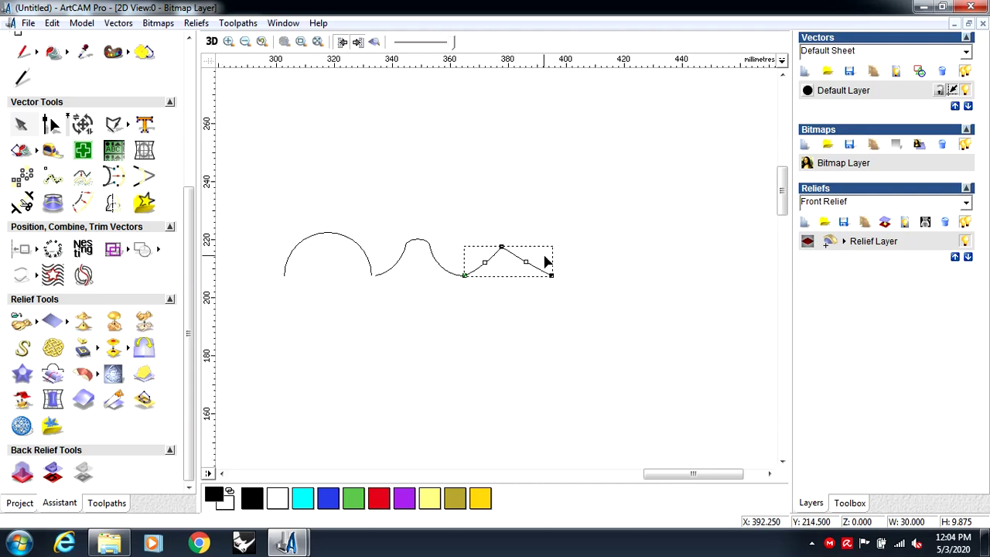
pyautogui.click(24, 124)
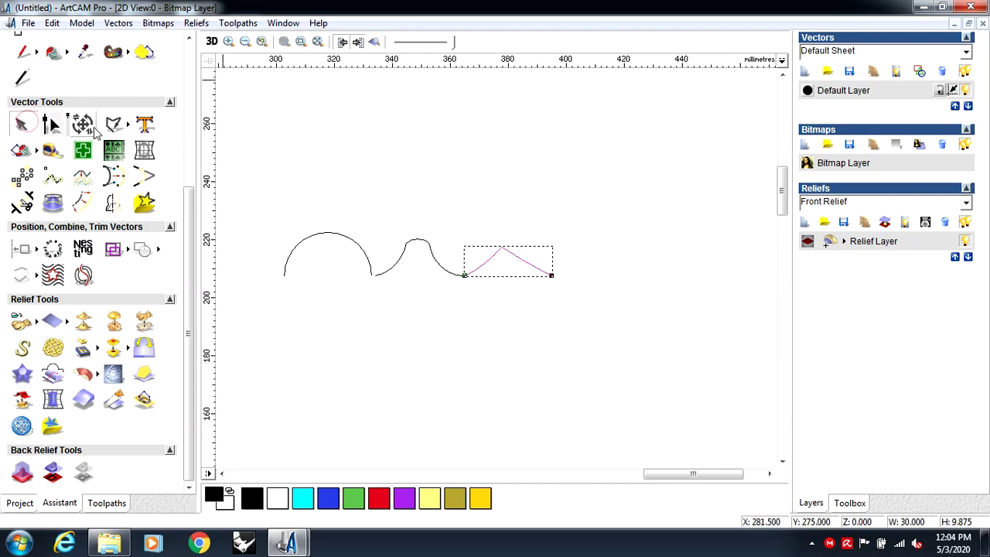
pyautogui.press('Right')
pyautogui.press('Right')
pyautogui.press('Right')
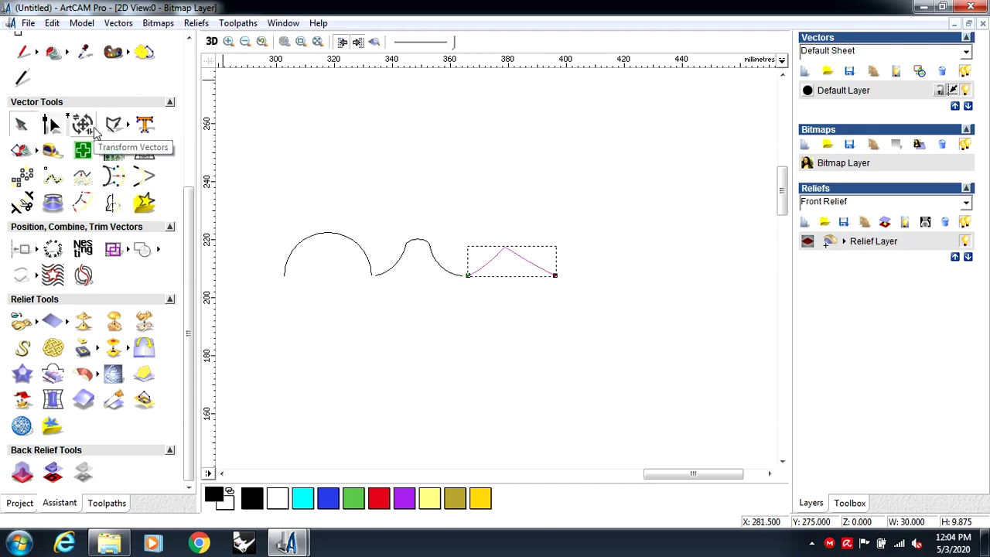
pyautogui.click(378, 191)
# - Select the large circle and then the semicircle profile, and switch to the 3D view with the zero plane hidden
pyautogui.scroll(-1, 377, 191)
pyautogui.scroll(-1, 511, 307)
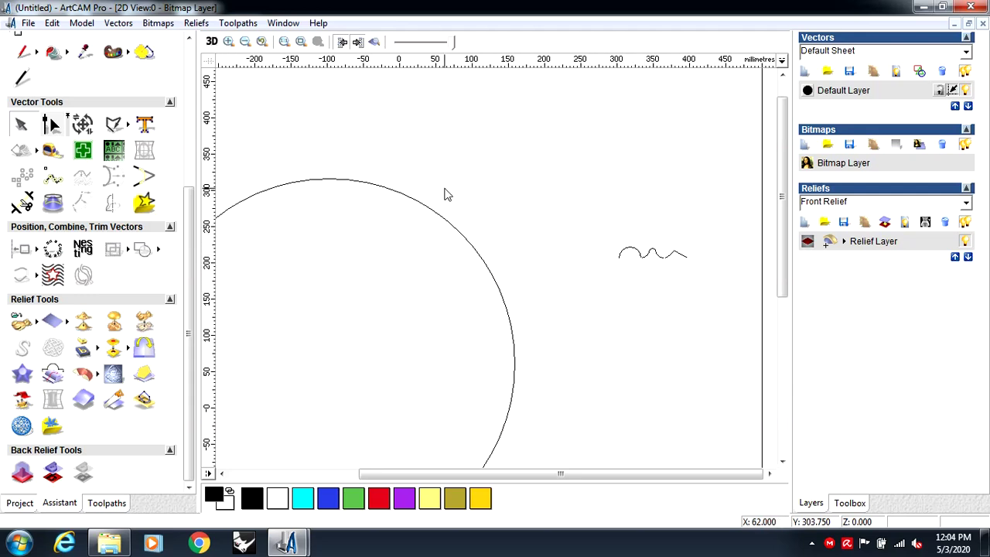
pyautogui.click(344, 181)
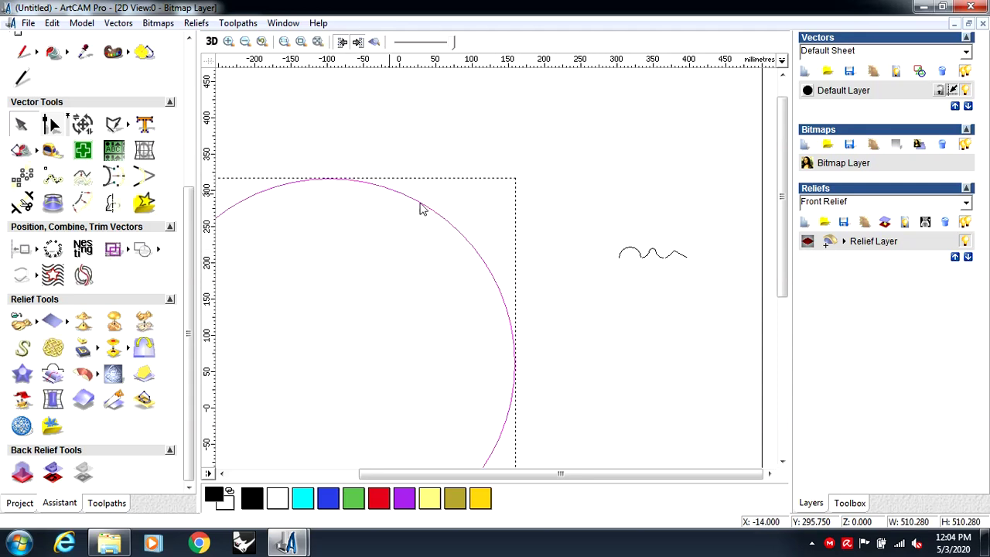
pyautogui.keyDown('shift'); pyautogui.click(645, 258); pyautogui.keyUp('shift')
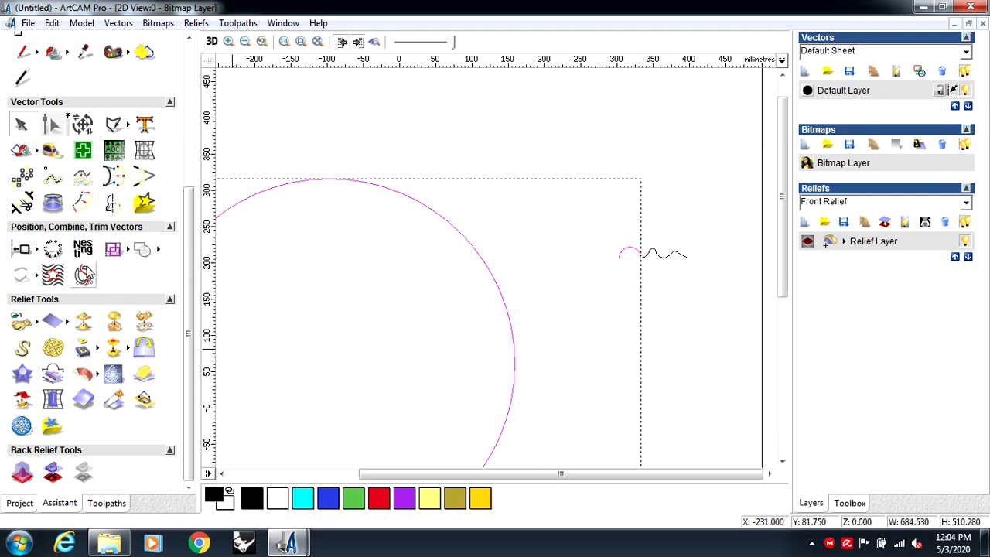
pyautogui.click(211, 41)
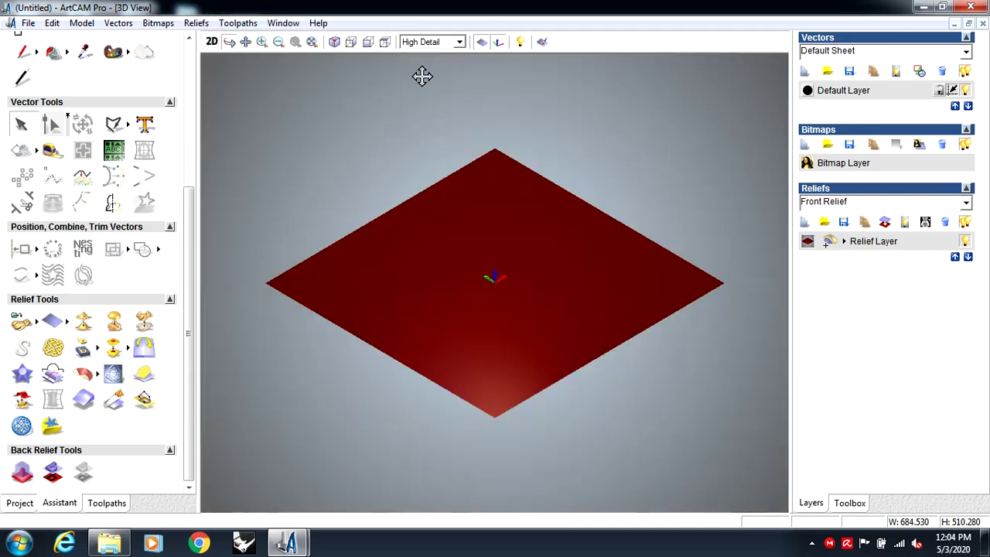
pyautogui.click(481, 43)
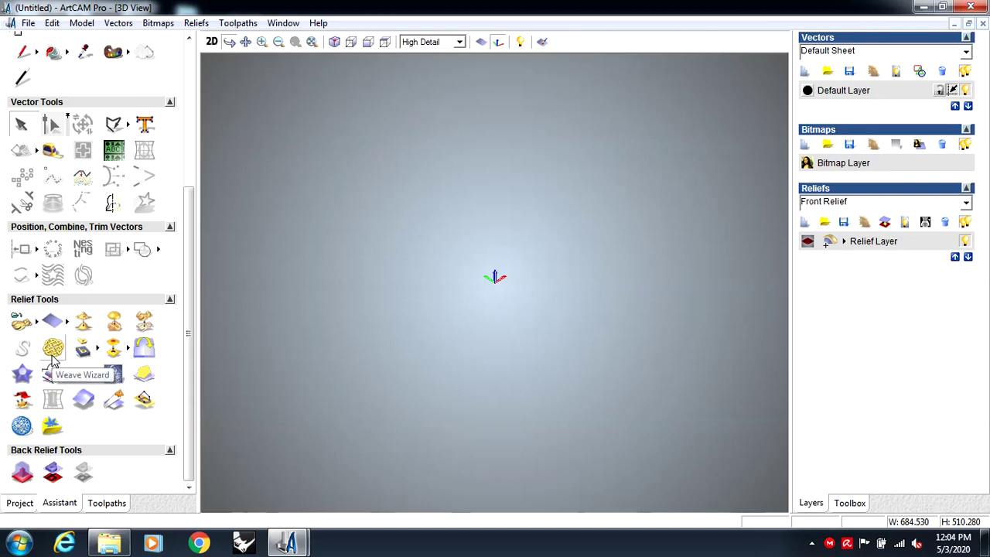
# - Create a relief from the circle and semicircle with the Weave Wizard, setting the overpass height to 10%, and inspect it up close
pyautogui.click(53, 351)
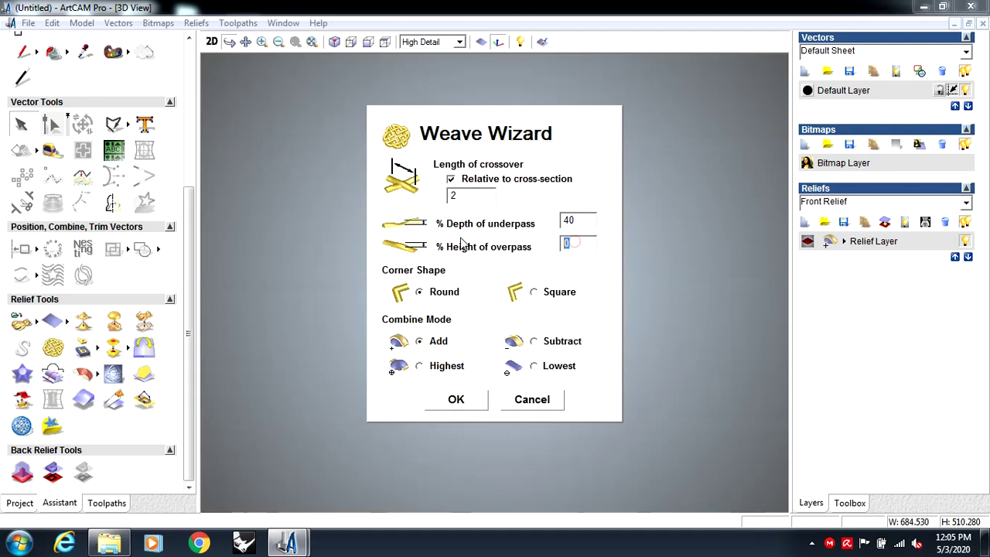
pyautogui.doubleClick(572, 243)
pyautogui.moveTo(472, 129); pyautogui.dragTo(687, 147)
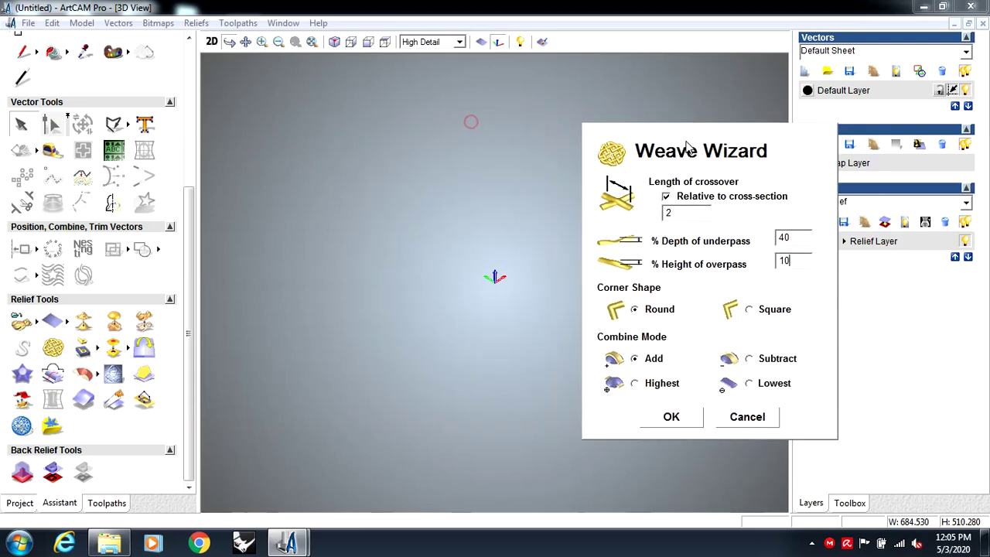
pyautogui.click(672, 418)
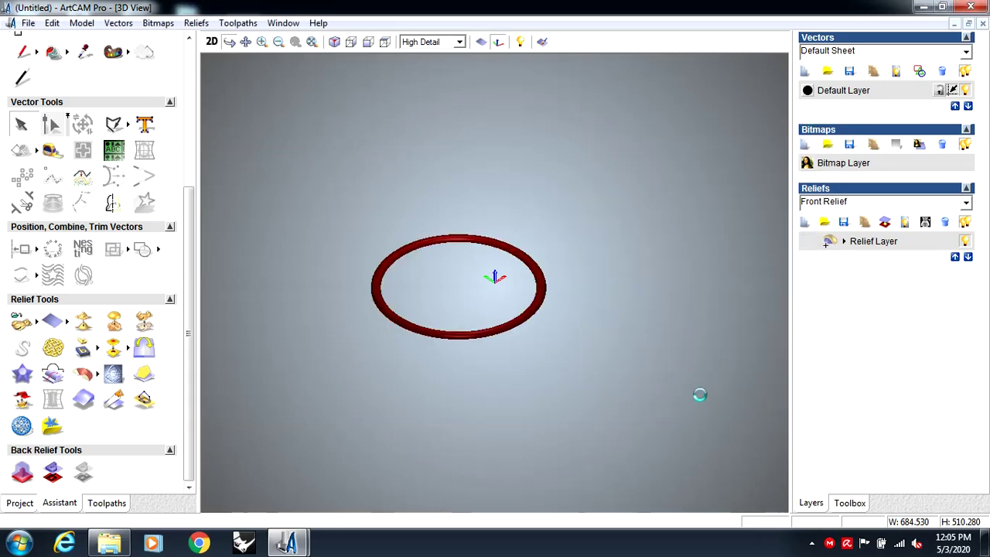
pyautogui.click(279, 42)
pyautogui.moveTo(304, 193); pyautogui.dragTo(497, 423)
pyautogui.scroll(1, 418, 388)
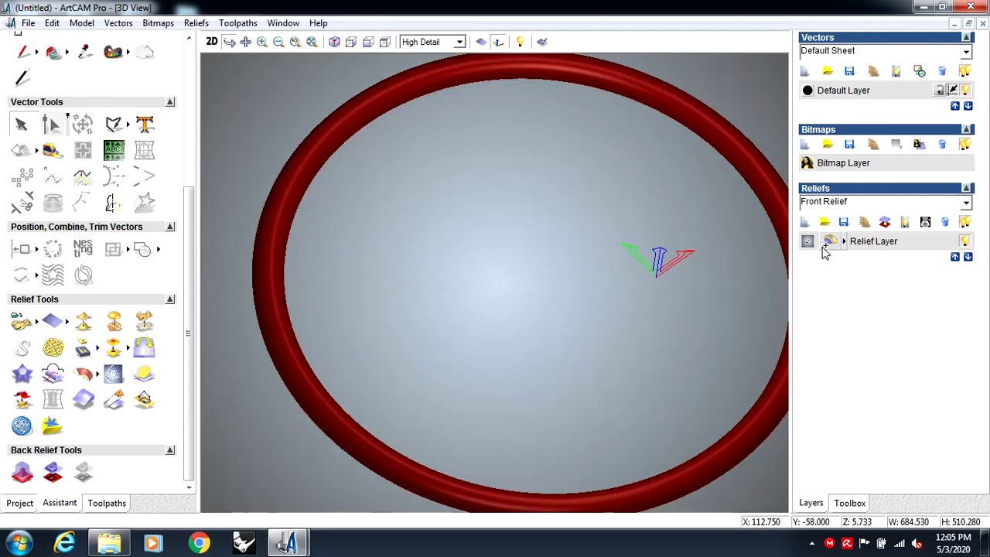
# - Add a new relief layer and hide the layer holding the semicircular ring
pyautogui.click(808, 225)
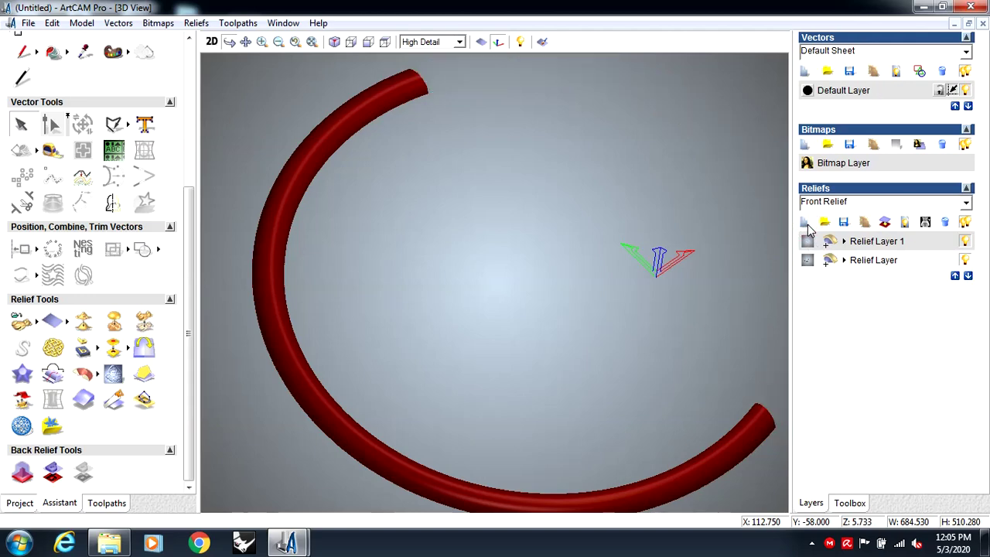
pyautogui.click(964, 260)
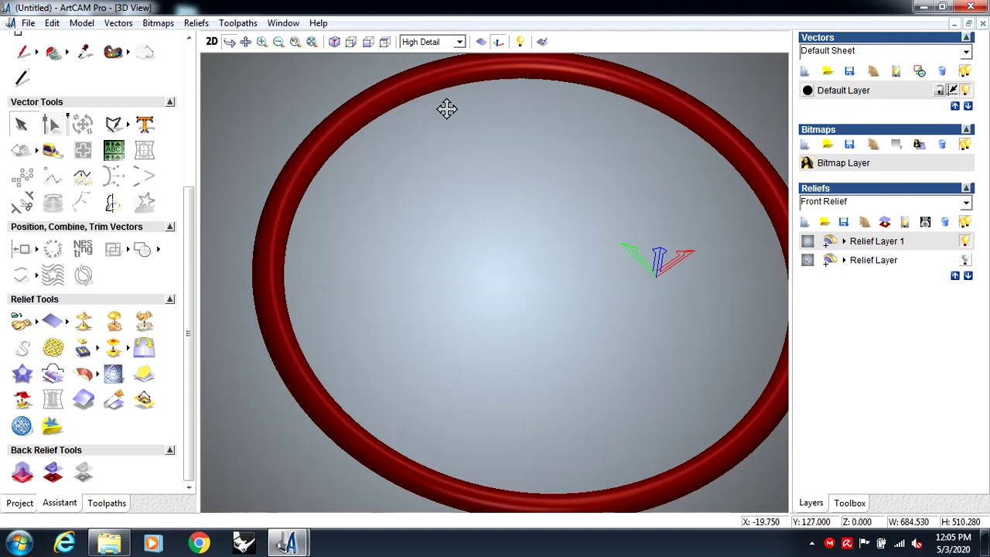
# - Return to the 2D view, clear the selection, and move the semicircle profile about 24 mm left, away from the bell profile
pyautogui.click(211, 42)
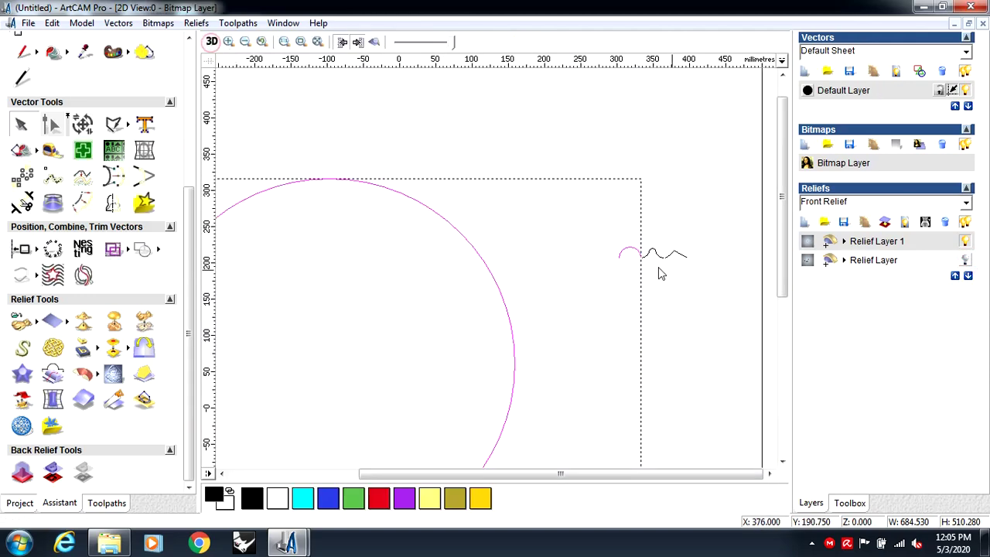
pyautogui.click(523, 214)
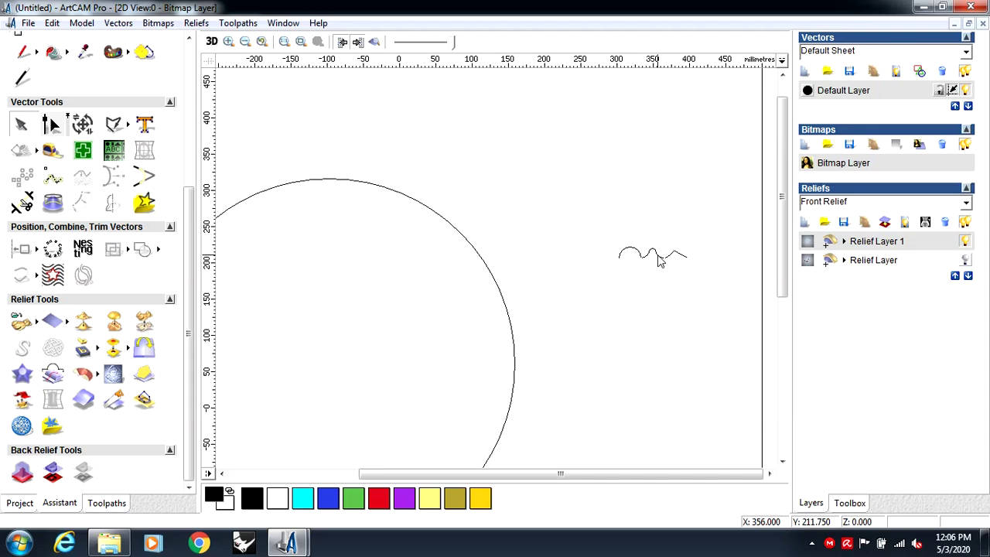
pyautogui.scroll(3, 633, 255)
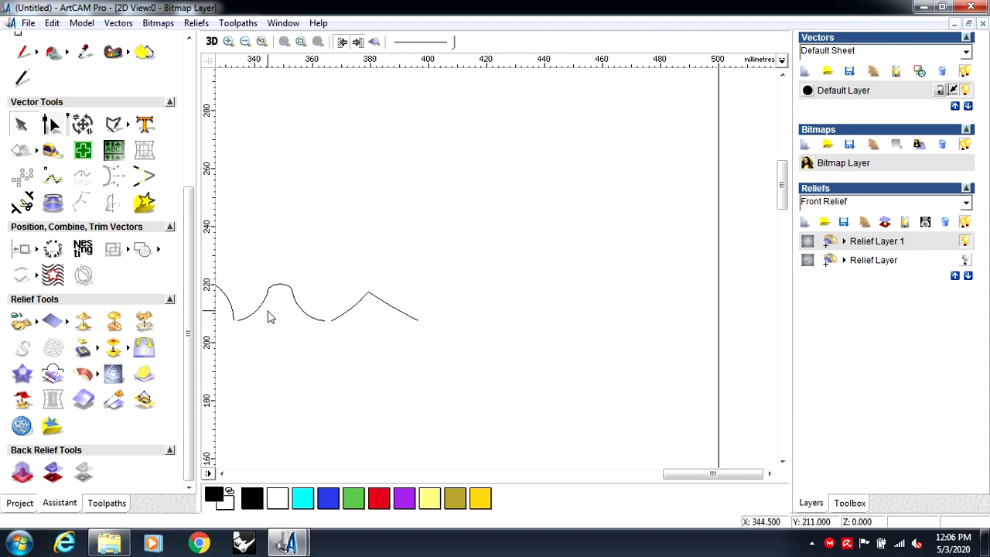
pyautogui.scroll(-1, 270, 317)
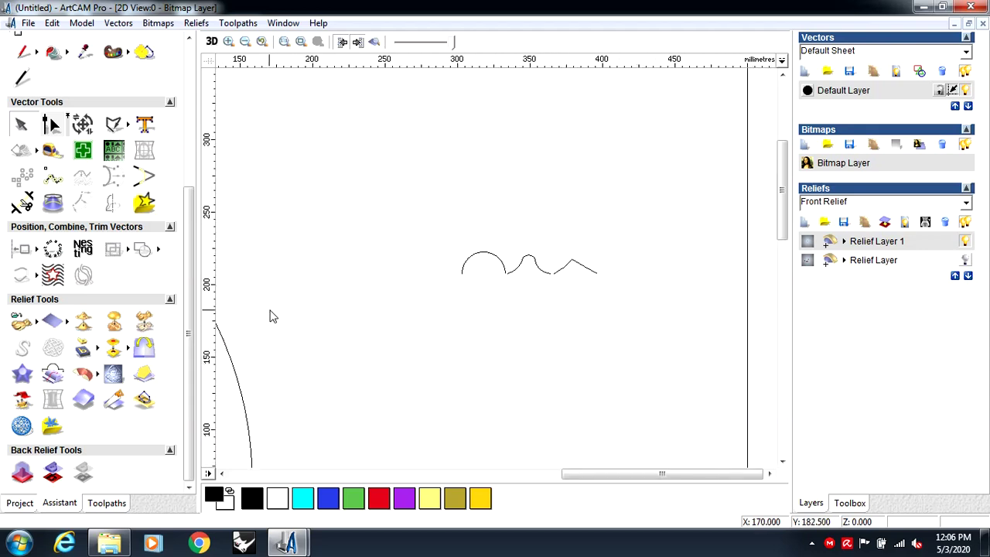
pyautogui.click(498, 267)
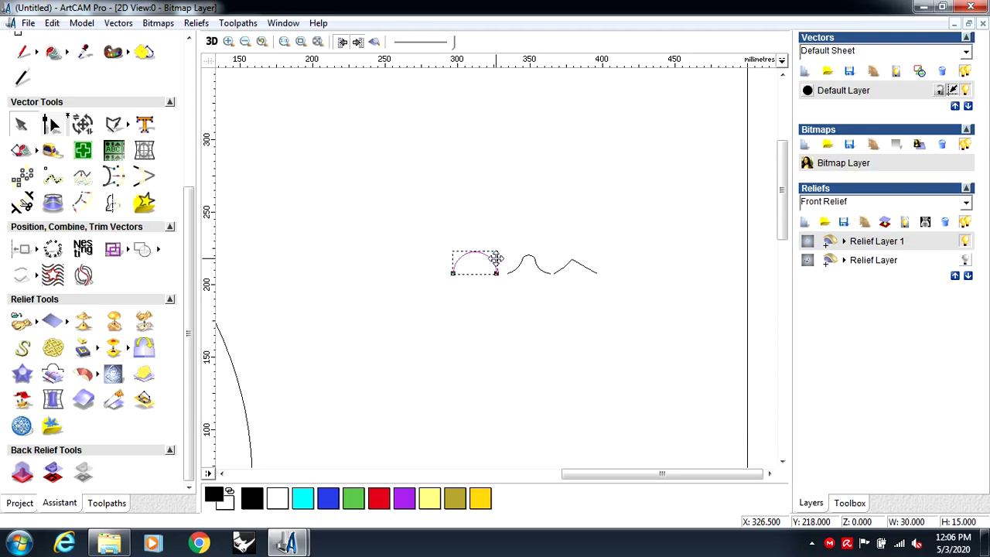
pyautogui.press('Left')
pyautogui.press('Left')
pyautogui.press('Left')
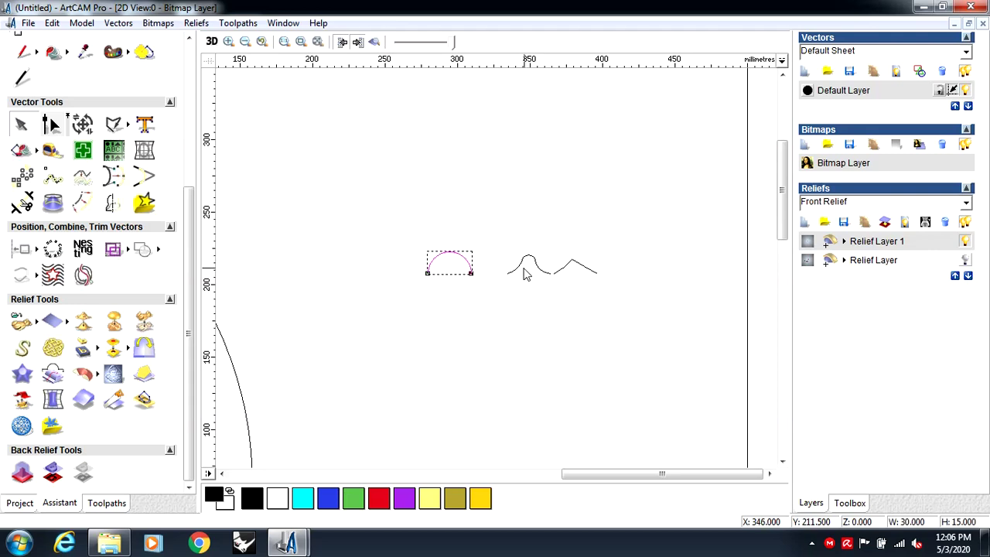
# - Move the bell profile about 3 mm left to widen its gap to the pointed profile, and deselect it
pyautogui.scroll(1, 522, 270)
pyautogui.click(495, 275)
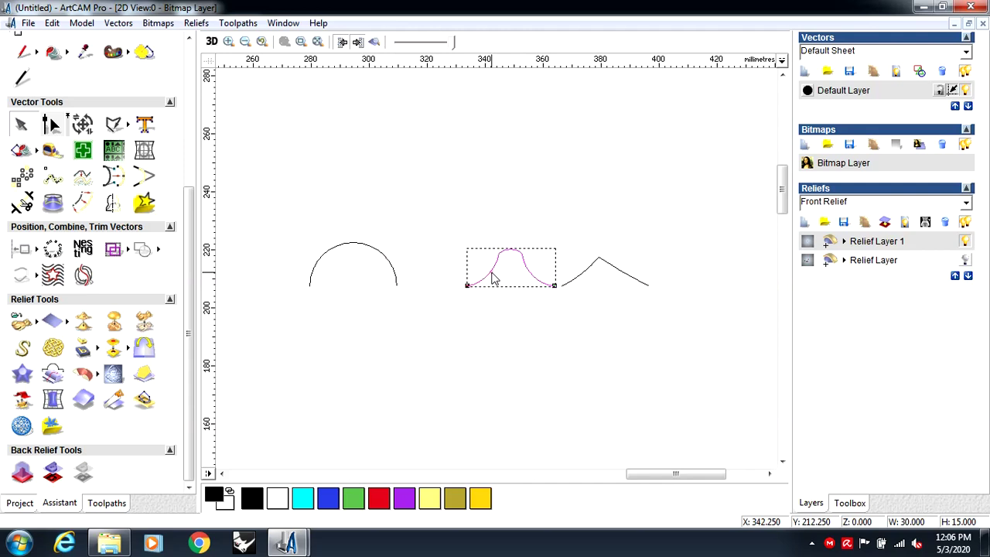
pyautogui.moveTo(490, 272); pyautogui.dragTo(482, 267)
pyautogui.click(327, 148)
pyautogui.scroll(-2, 338, 146)
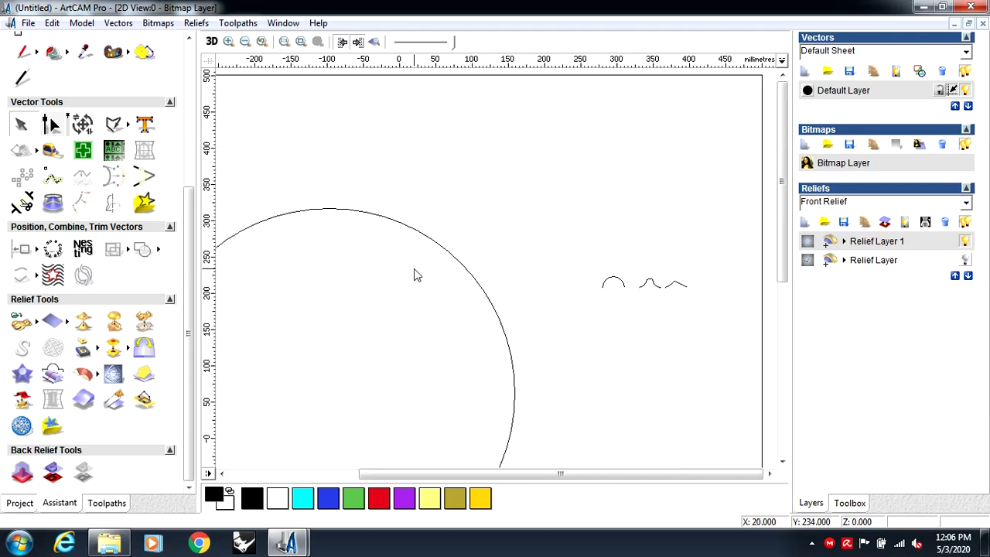
# - Create a relief from the circle and the bell profile with the Weave Wizard, keeping 40% underpass depth, 10% overpass height and Add mode
pyautogui.click(462, 267)
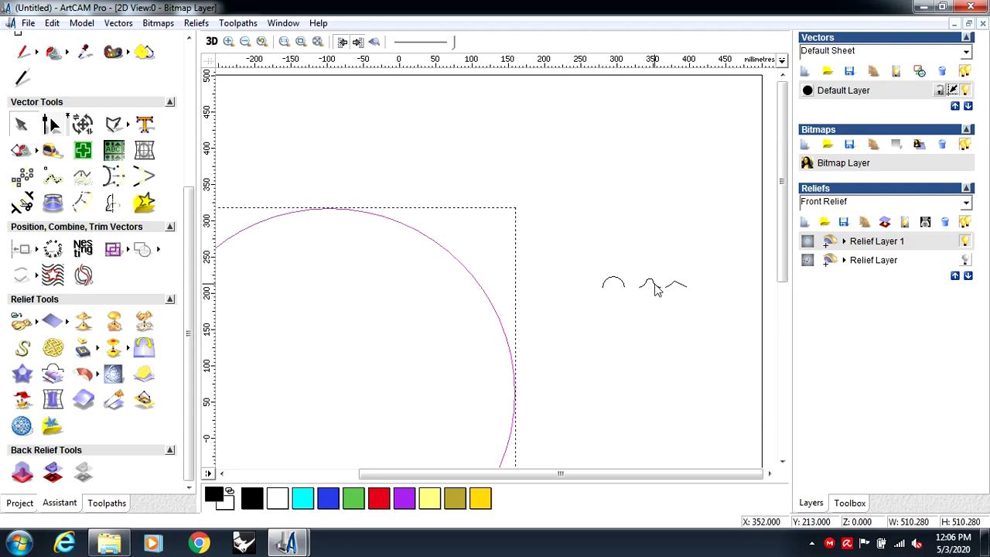
pyautogui.keyDown('shift'); pyautogui.click(654, 286); pyautogui.keyUp('shift')
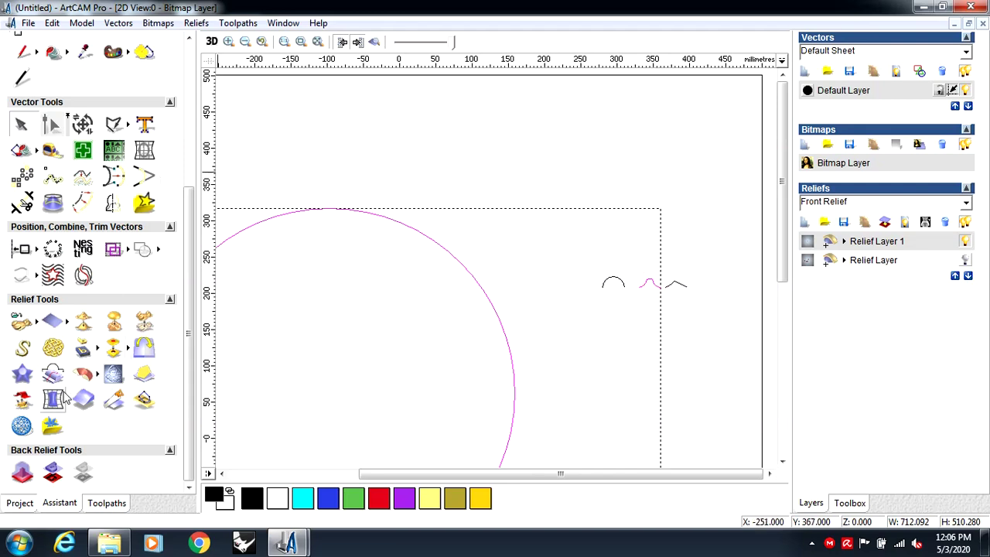
pyautogui.click(211, 41)
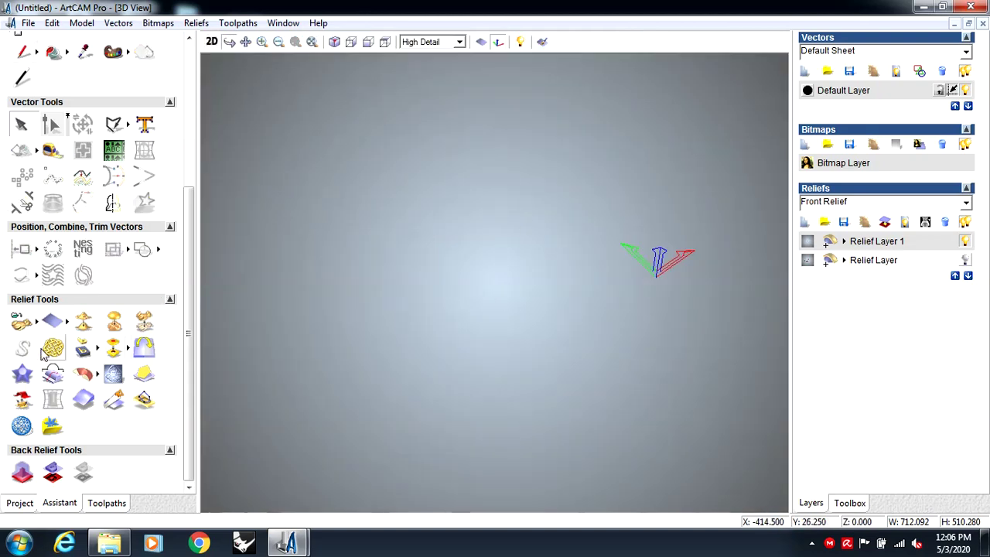
pyautogui.click(44, 350)
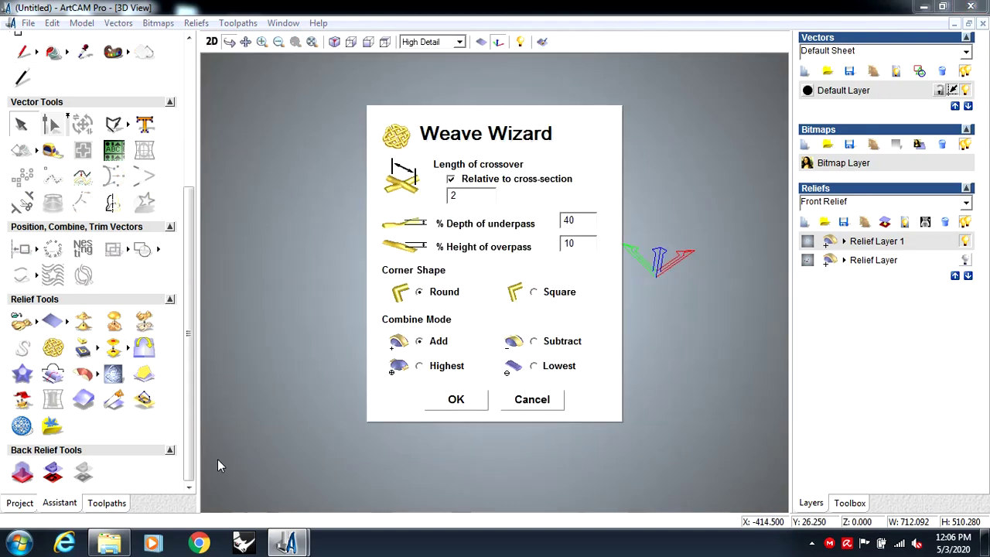
pyautogui.click(453, 400)
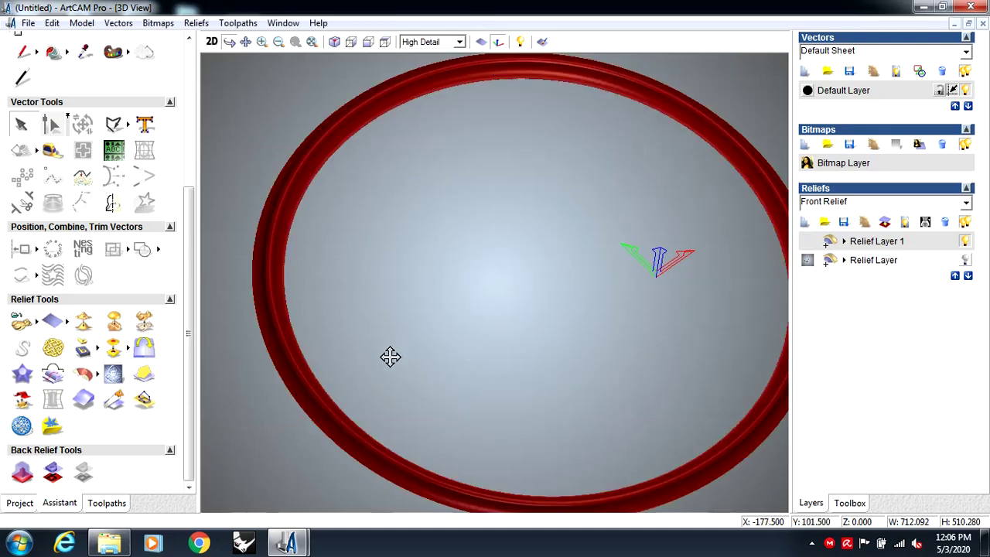
# - Examine the cross-section of the bell-profile ring up close from several angles in the 3D view
pyautogui.scroll(3, 323, 395)
pyautogui.scroll(-3, 303, 419)
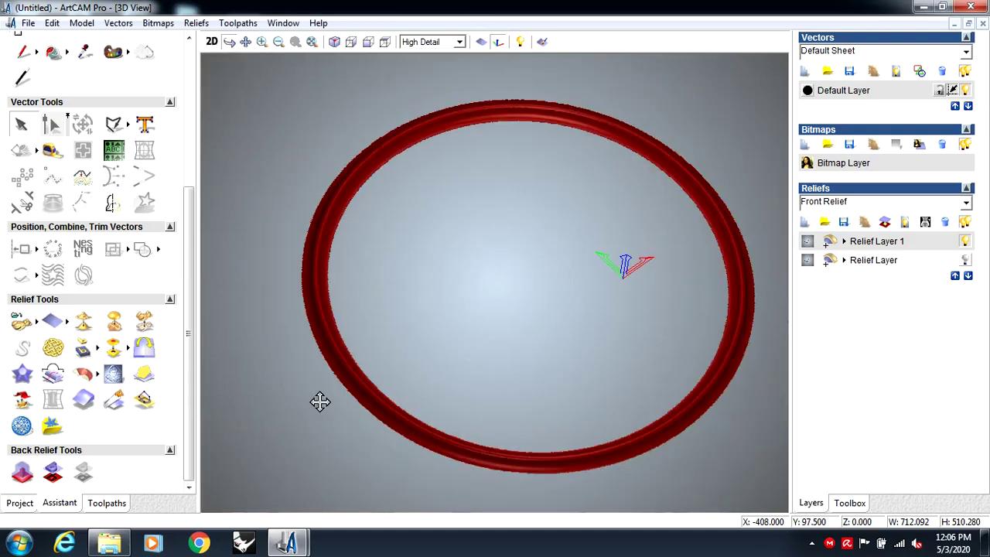
pyautogui.scroll(2, 313, 390)
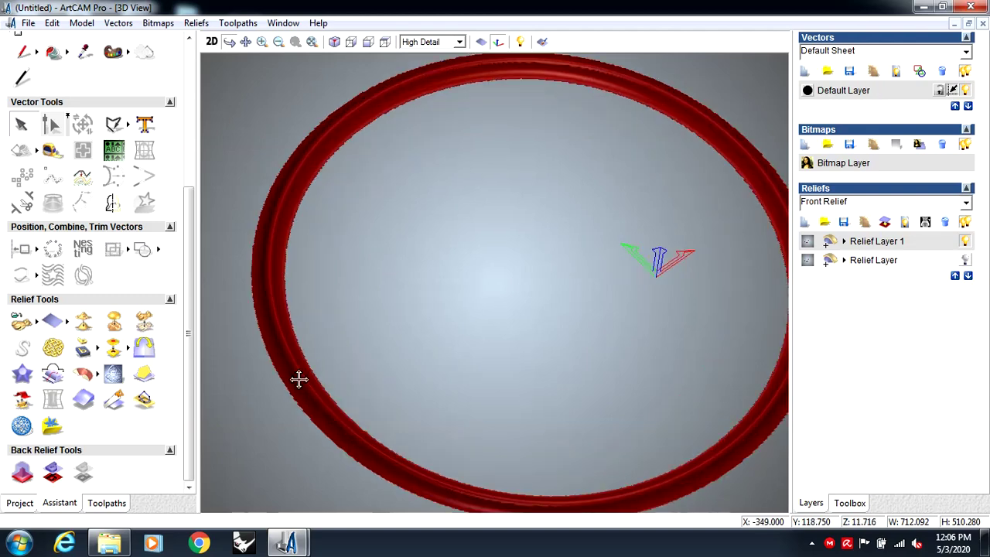
pyautogui.click(261, 42)
pyautogui.moveTo(232, 93); pyautogui.dragTo(324, 317)
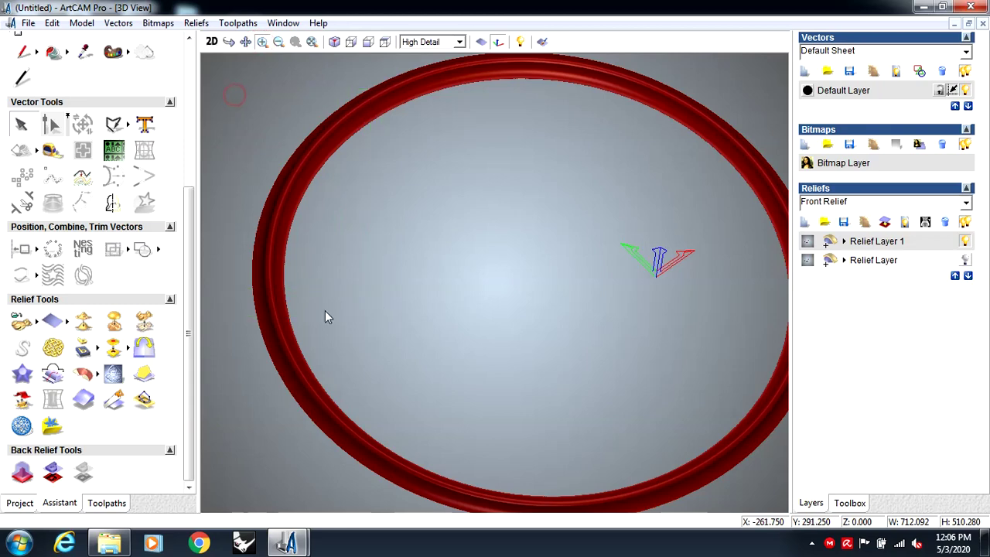
pyautogui.moveTo(404, 360); pyautogui.dragTo(420, 267, button='middle')
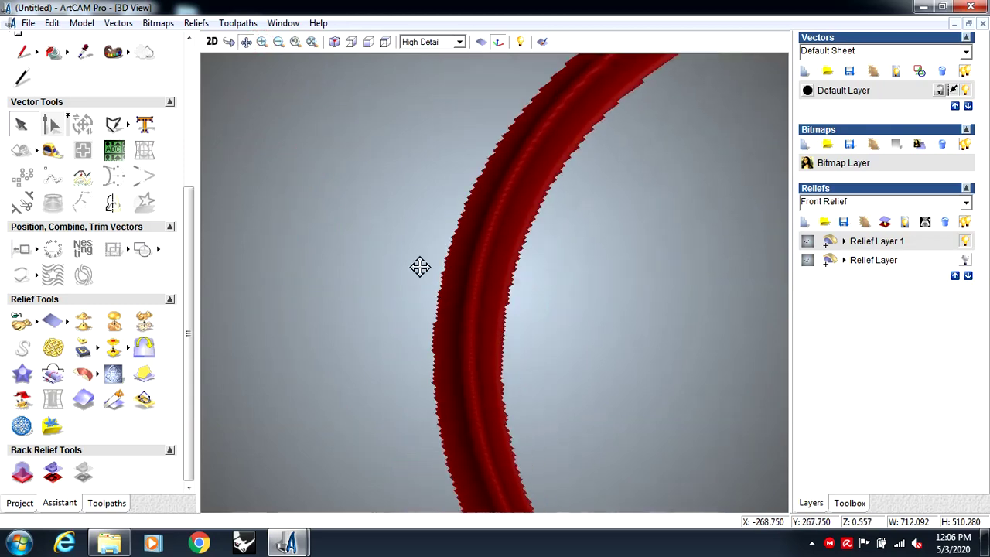
pyautogui.click(232, 43)
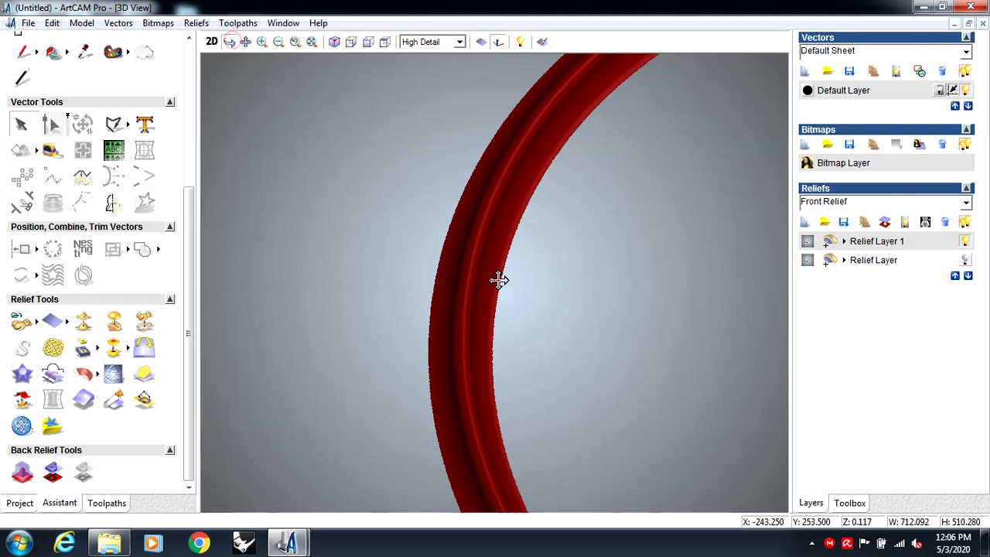
pyautogui.moveTo(500, 279); pyautogui.dragTo(459, 230)
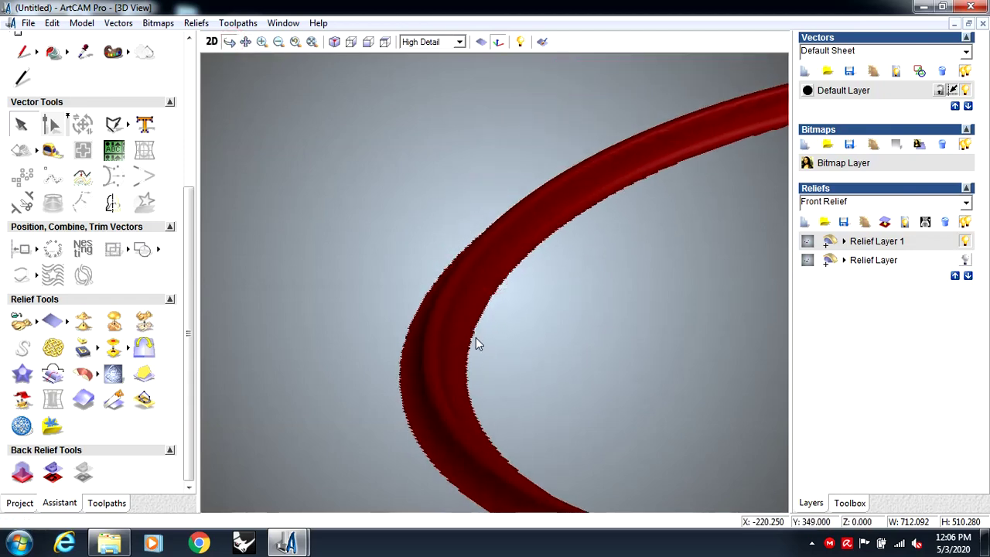
pyautogui.moveTo(486, 308); pyautogui.dragTo(494, 463)
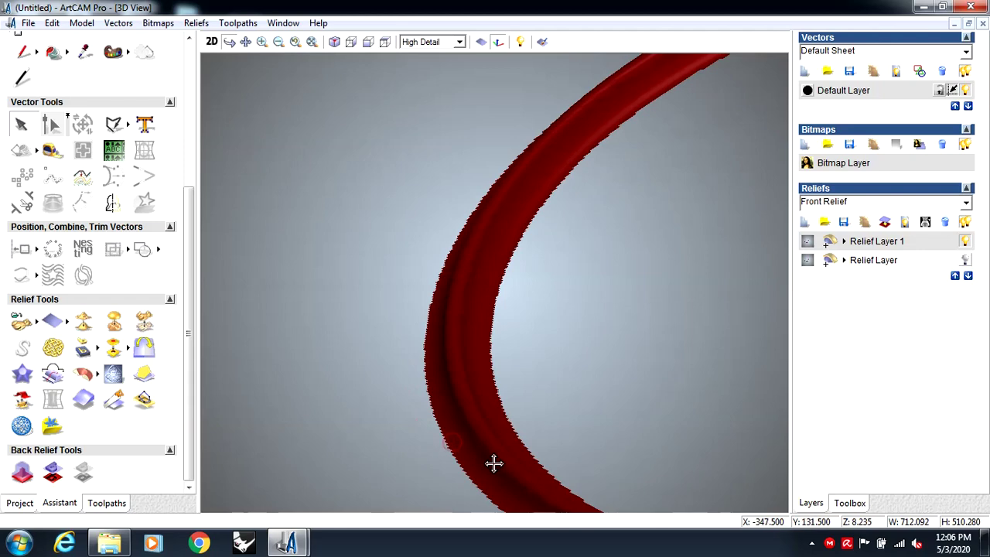
# - Swap the bell-profile ring for the semicircular one to compare them, and add a new relief layer with both existing layers hidden
pyautogui.click(965, 242)
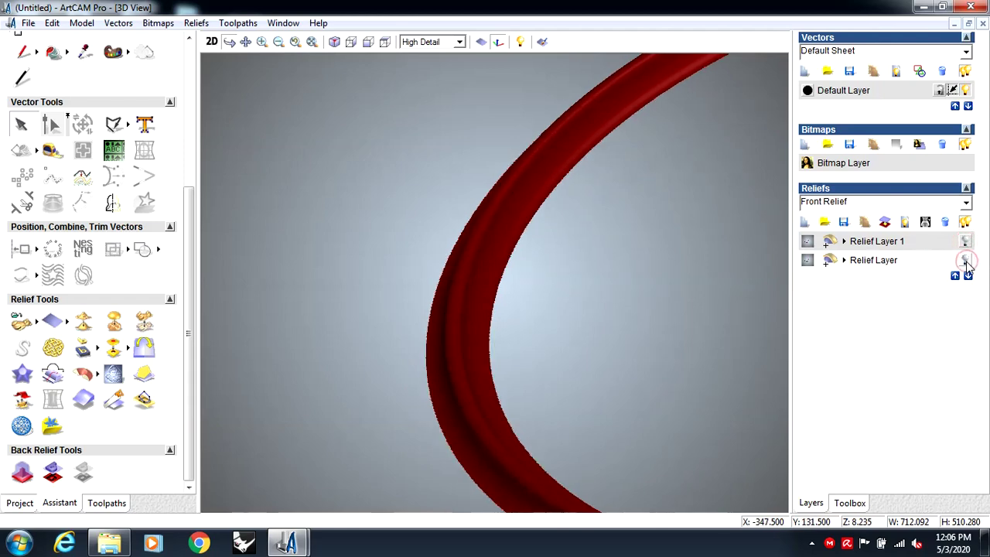
pyautogui.click(964, 261)
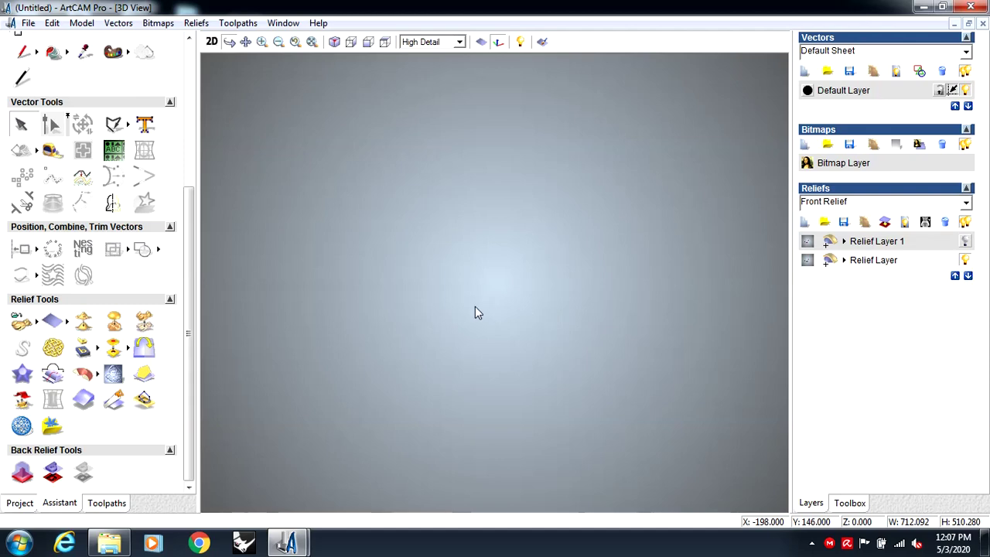
pyautogui.moveTo(470, 311); pyautogui.dragTo(530, 315)
pyautogui.click(805, 222)
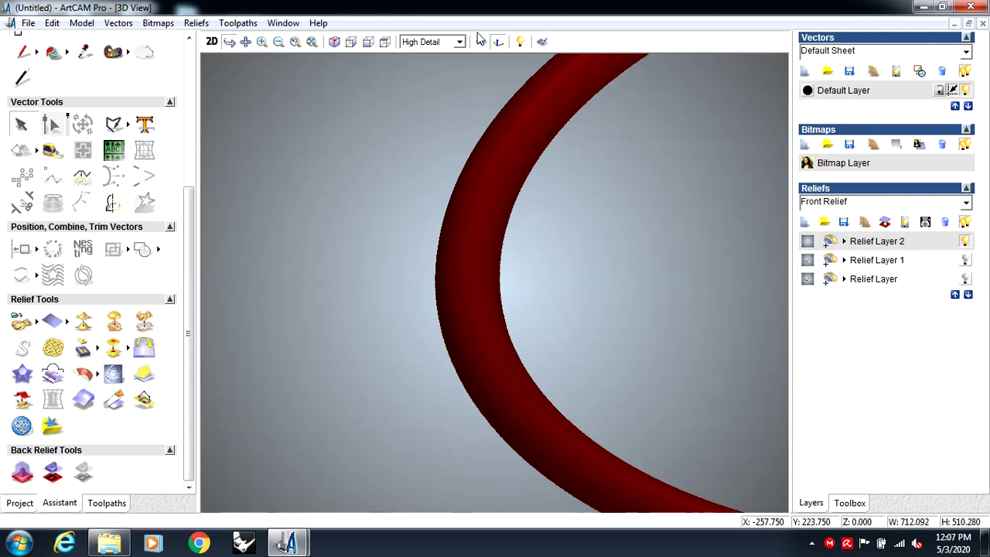
# - Create a relief on the new layer from the circle and the pointed profile with the Weave Wizard, keeping 10% overpass height and Add mode
pyautogui.click(211, 41)
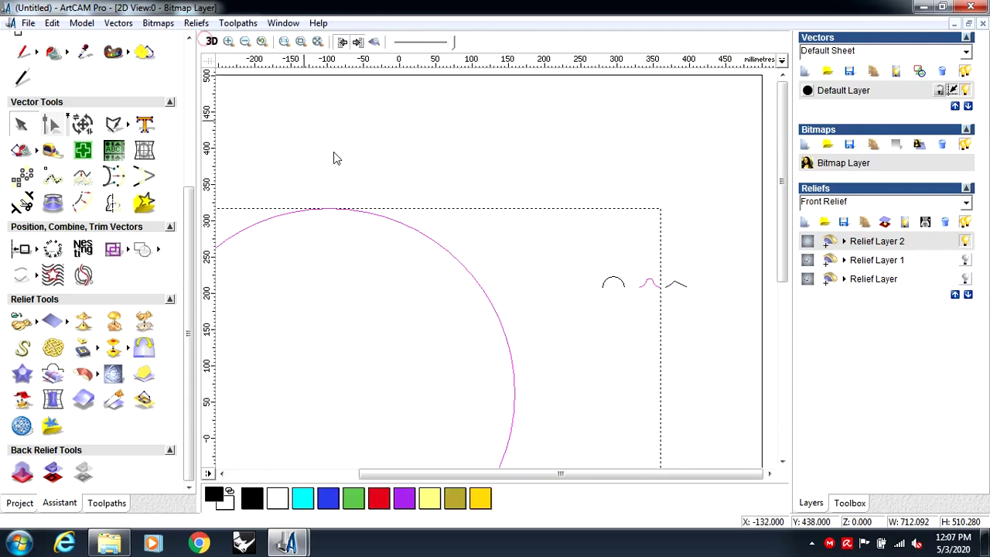
pyautogui.scroll(-2, 680, 303)
pyautogui.scroll(2, 623, 221)
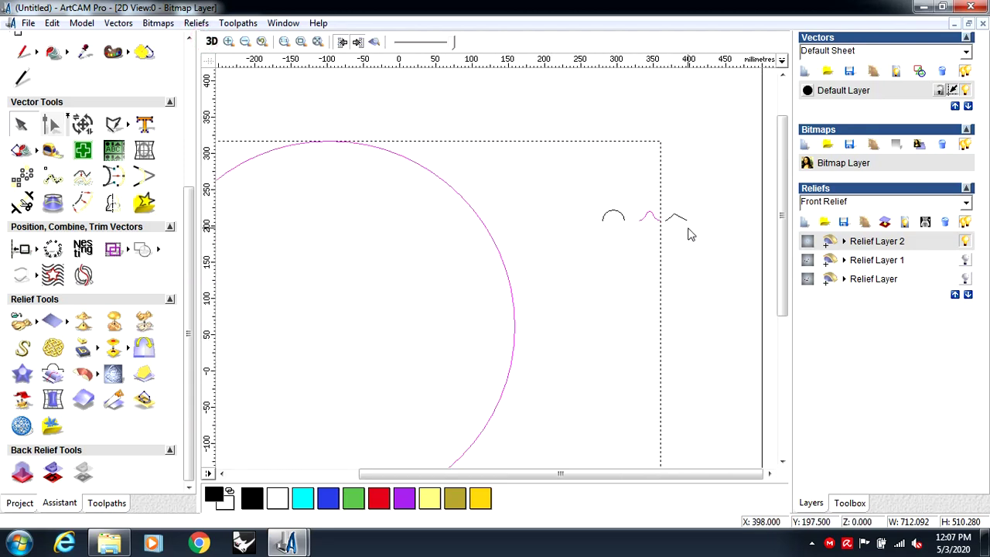
pyautogui.click(535, 158)
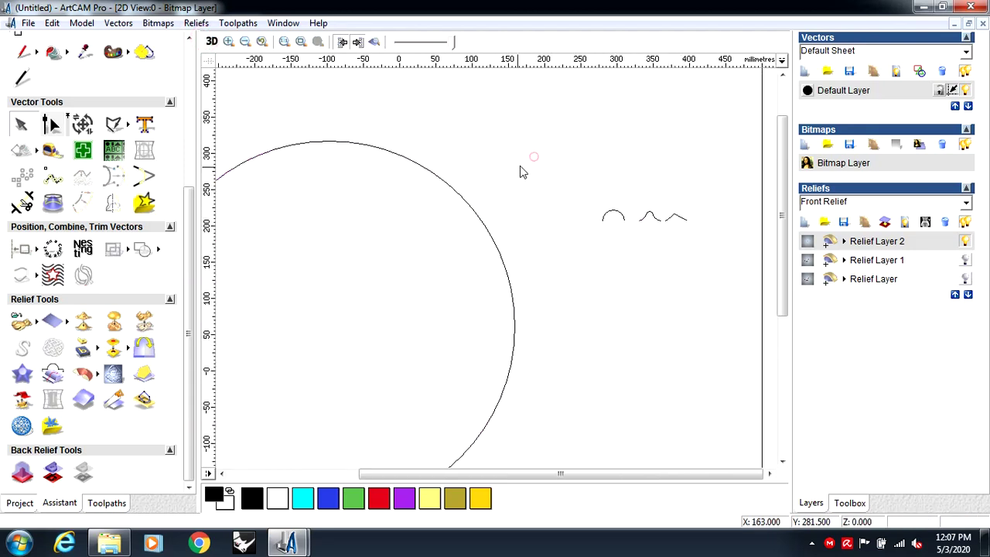
pyautogui.click(473, 208)
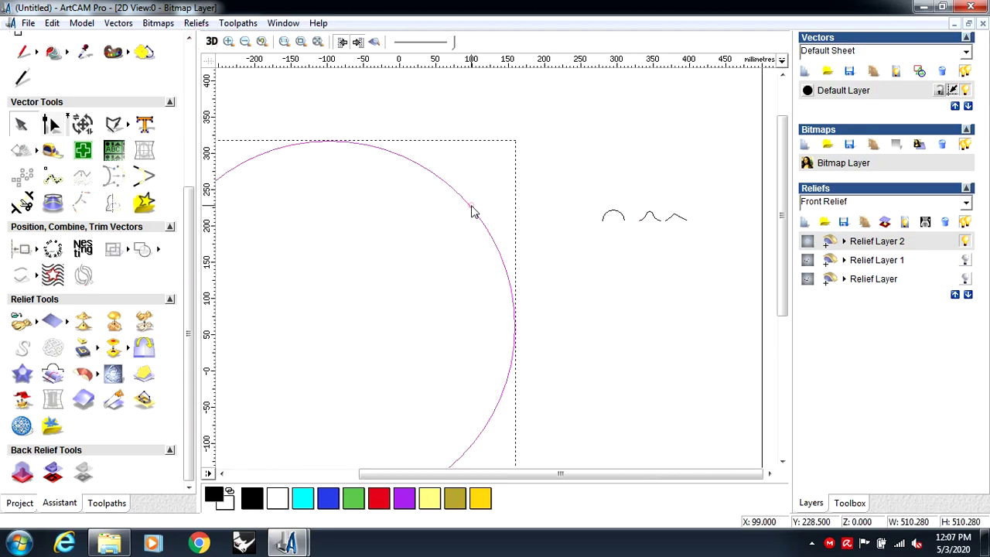
pyautogui.keyDown('shift'); pyautogui.click(666, 218); pyautogui.keyUp('shift')
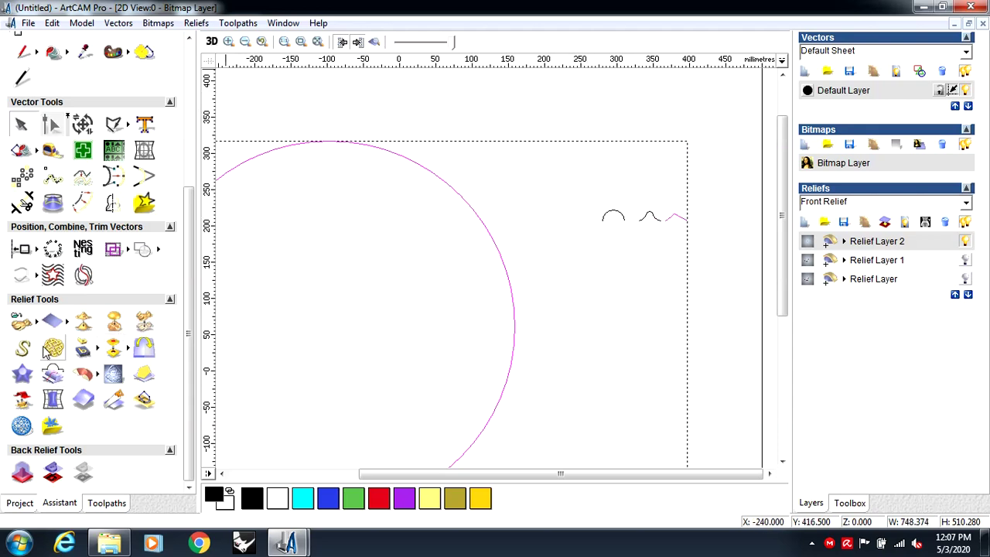
pyautogui.click(53, 348)
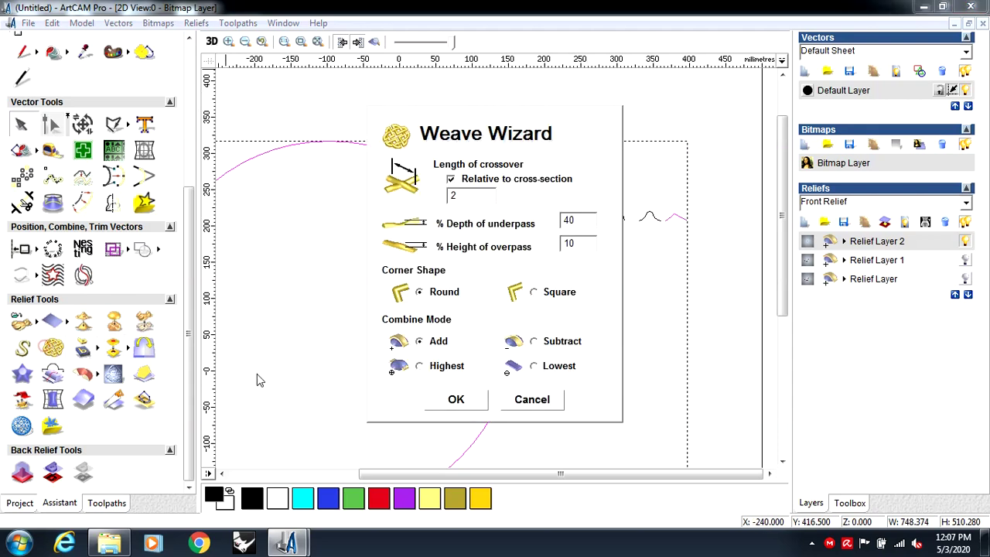
pyautogui.click(456, 399)
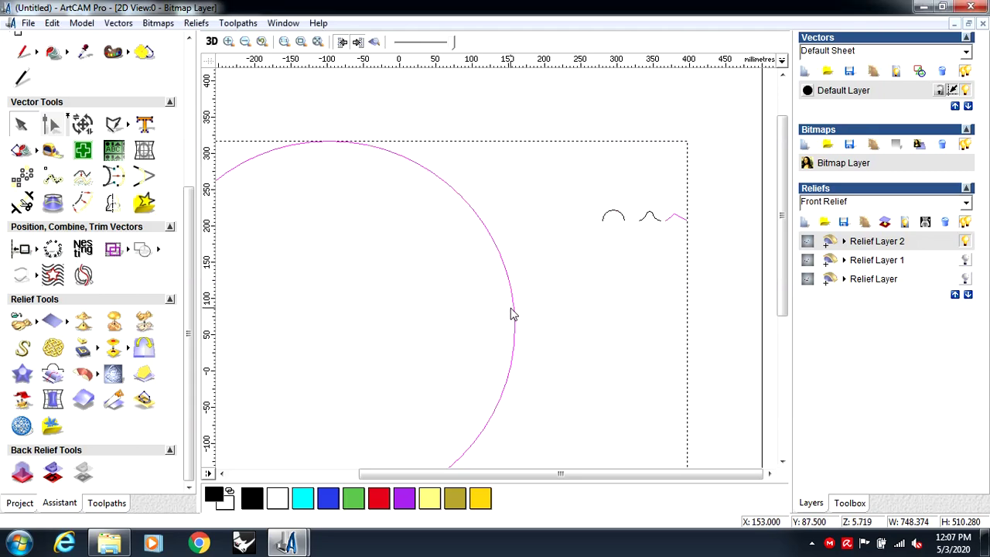
# - Examine the ridged shape of the pointed-profile ring in 3D, both close up and from farther away
pyautogui.click(210, 42)
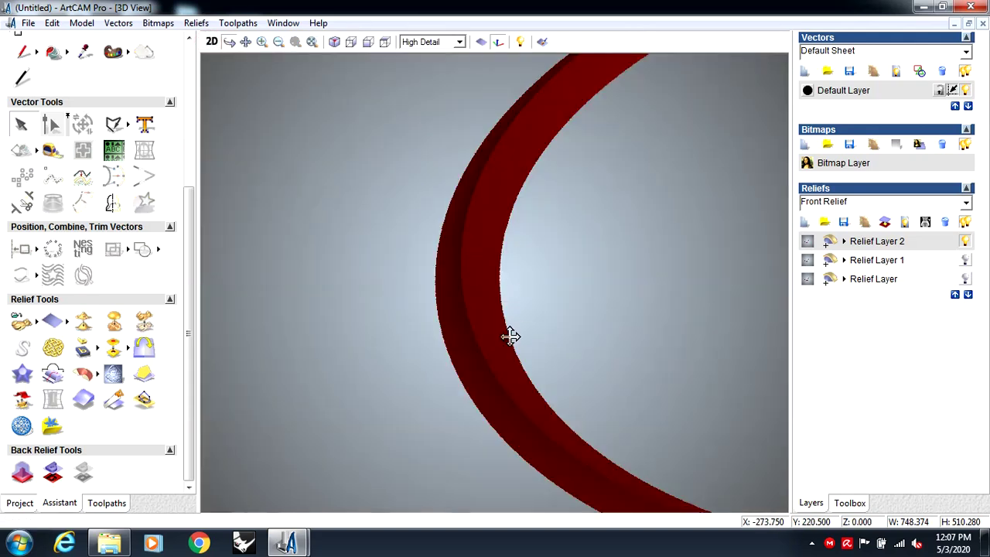
pyautogui.moveTo(511, 336); pyautogui.dragTo(550, 307)
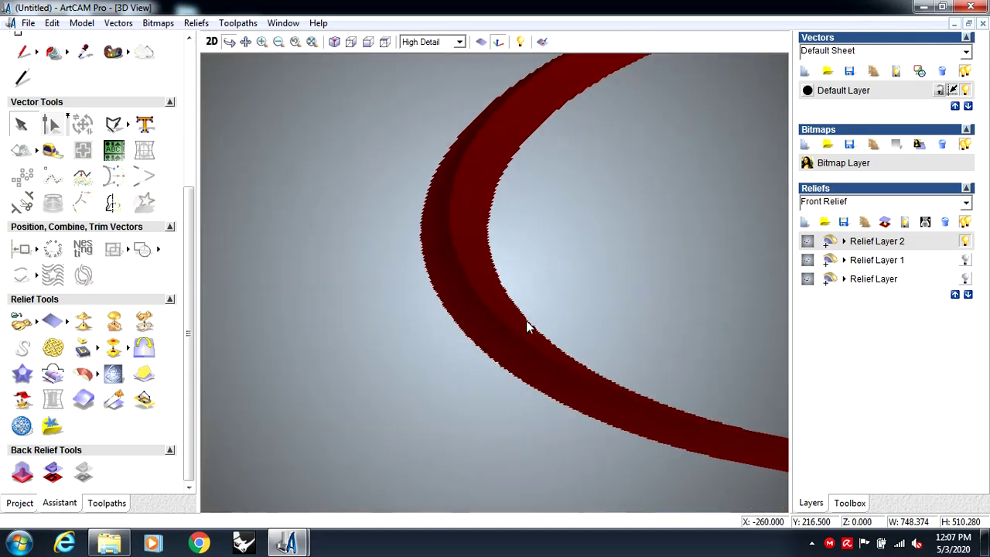
pyautogui.scroll(2, 489, 328)
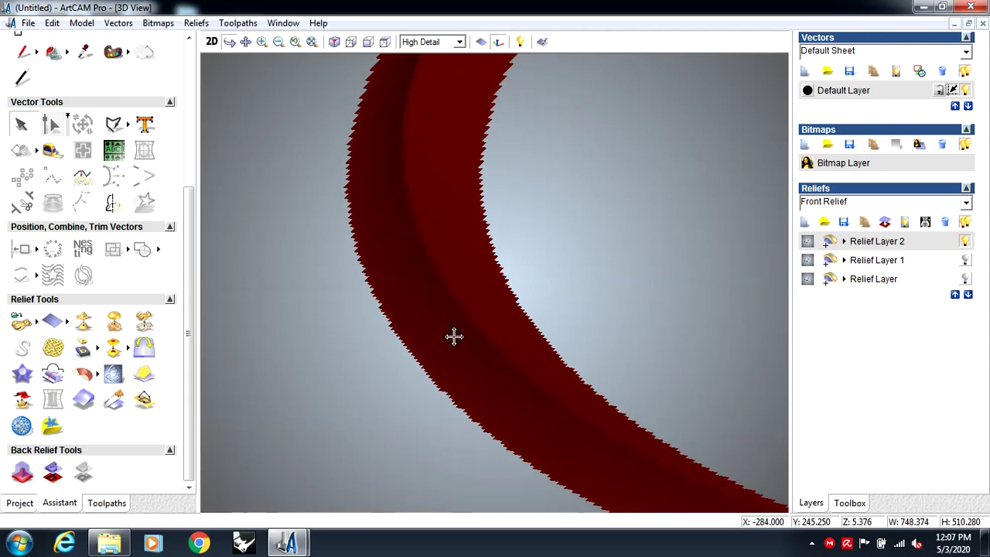
pyautogui.moveTo(442, 338); pyautogui.dragTo(461, 324)
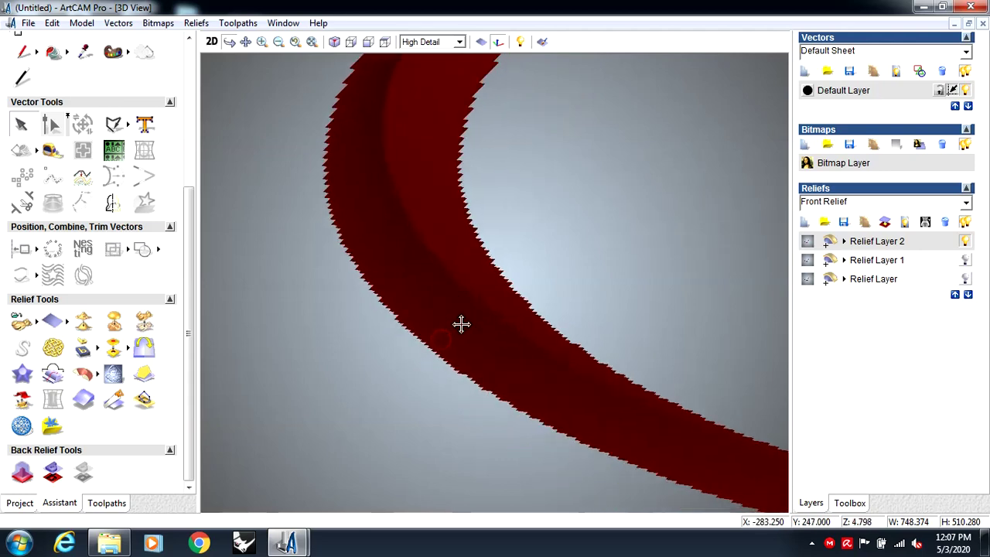
pyautogui.scroll(-2, 461, 324)
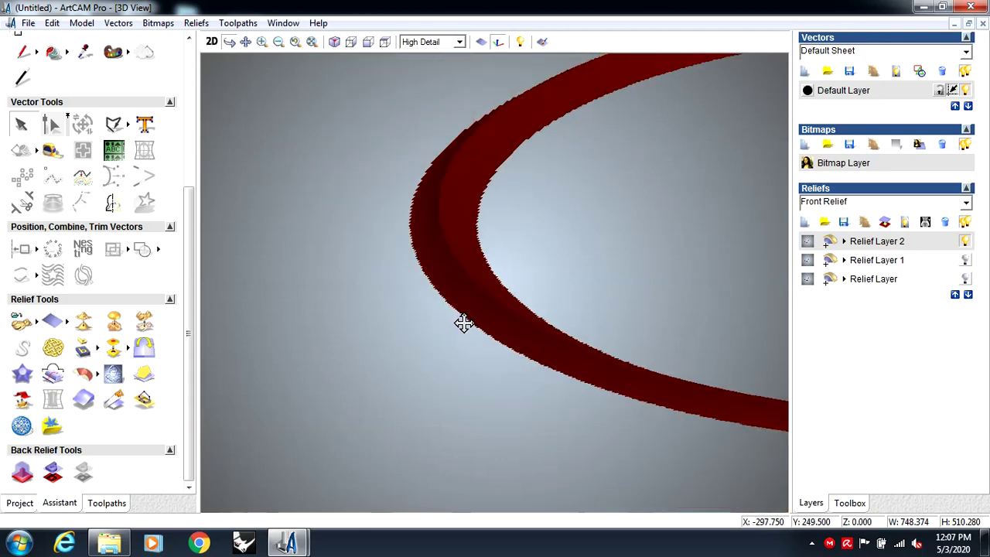
pyautogui.moveTo(492, 327); pyautogui.dragTo(455, 369)
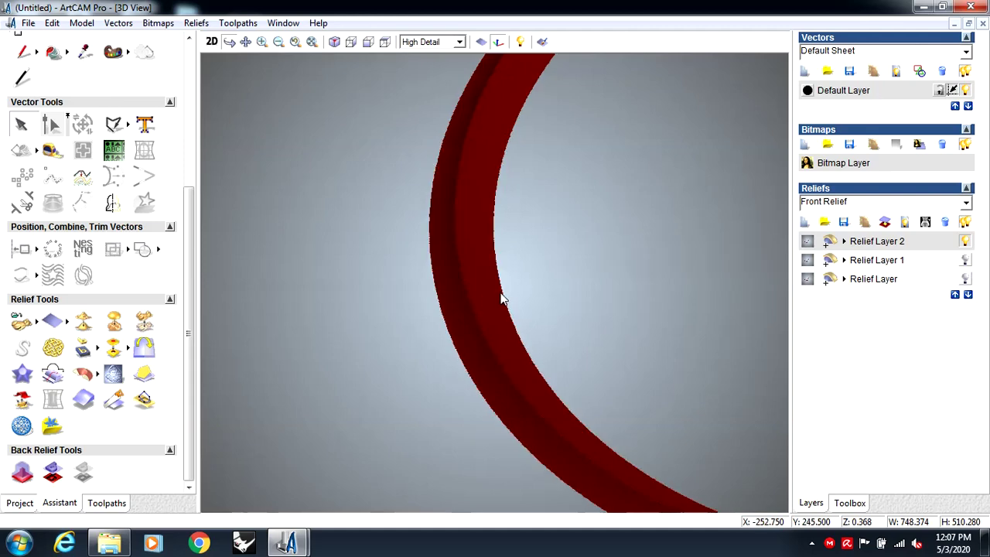
pyautogui.scroll(-2, 501, 293)
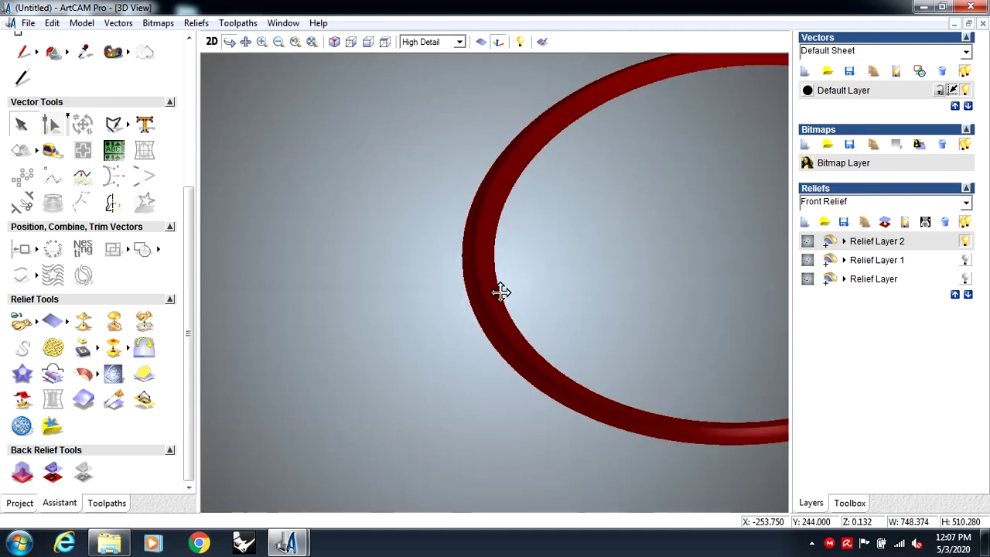
pyautogui.scroll(-1, 487, 116)
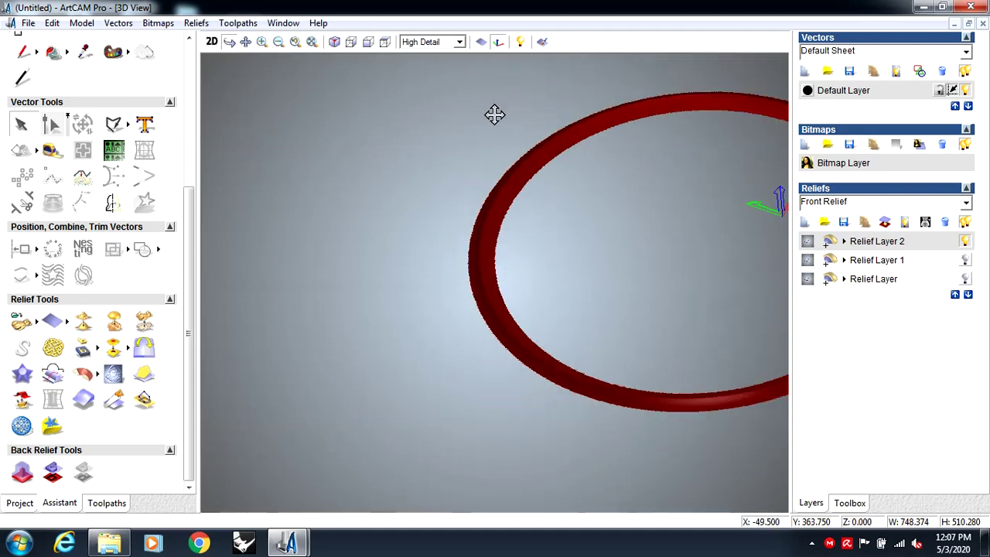
# - Return to the 2D view and clear the selection of the circle and the pointed profile
pyautogui.click(210, 41)
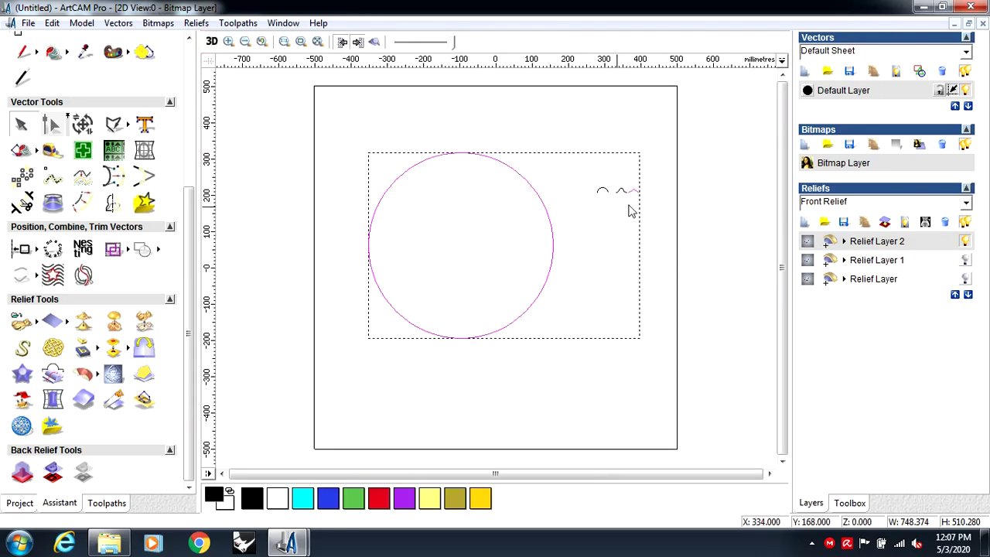
pyautogui.scroll(2, 618, 212)
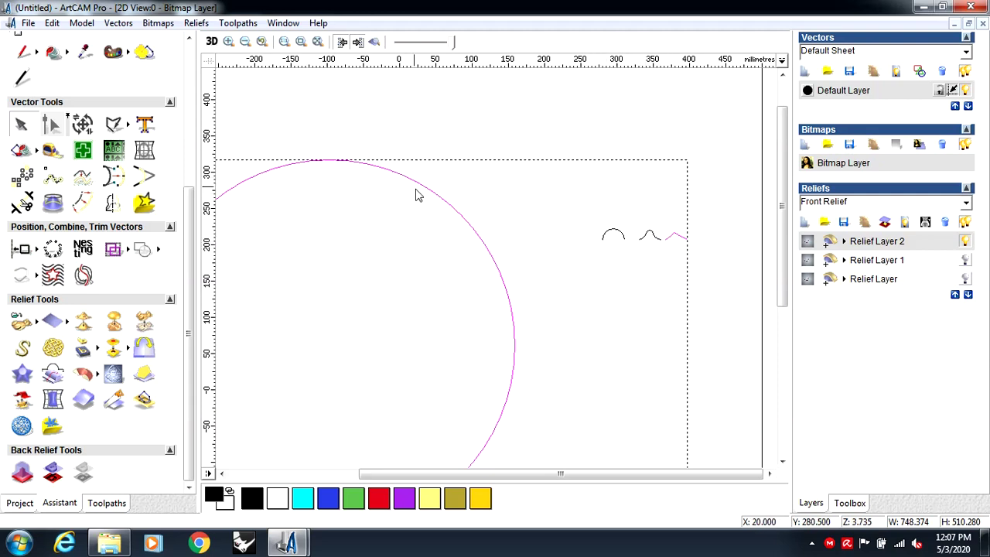
pyautogui.click(340, 233)
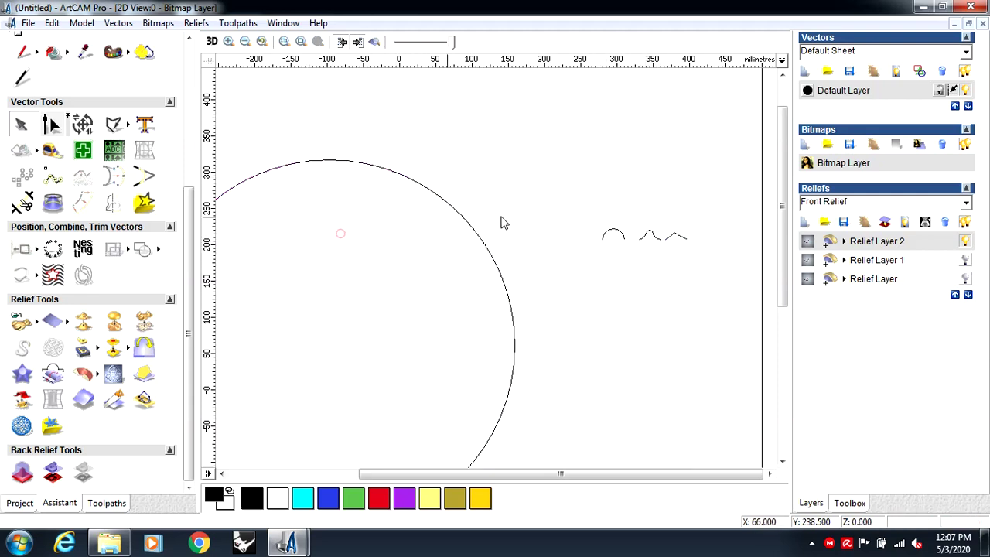
pyautogui.press('F4')
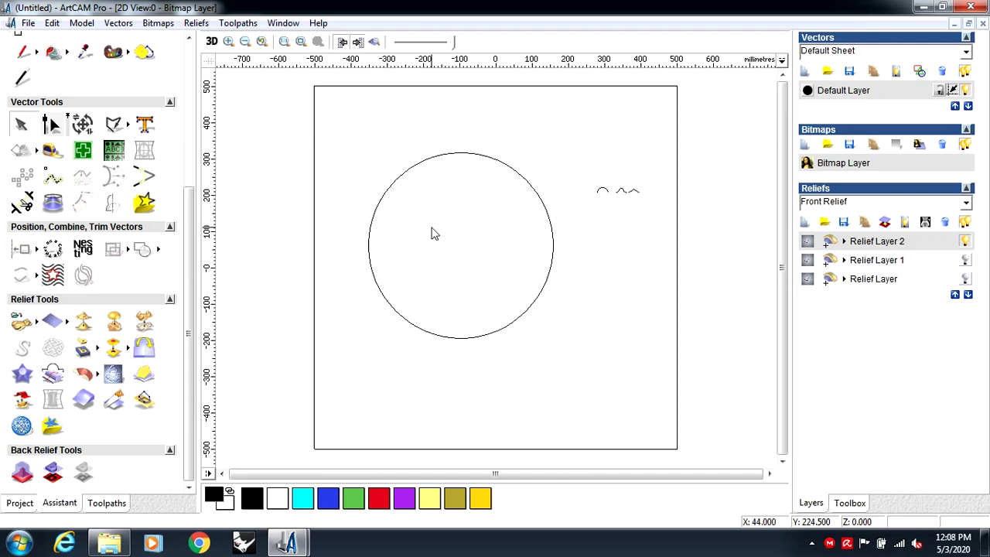
# - Switch to the other open model with the chain relief, show it in 2D and select all the chain ellipses
pyautogui.click(292, 543)
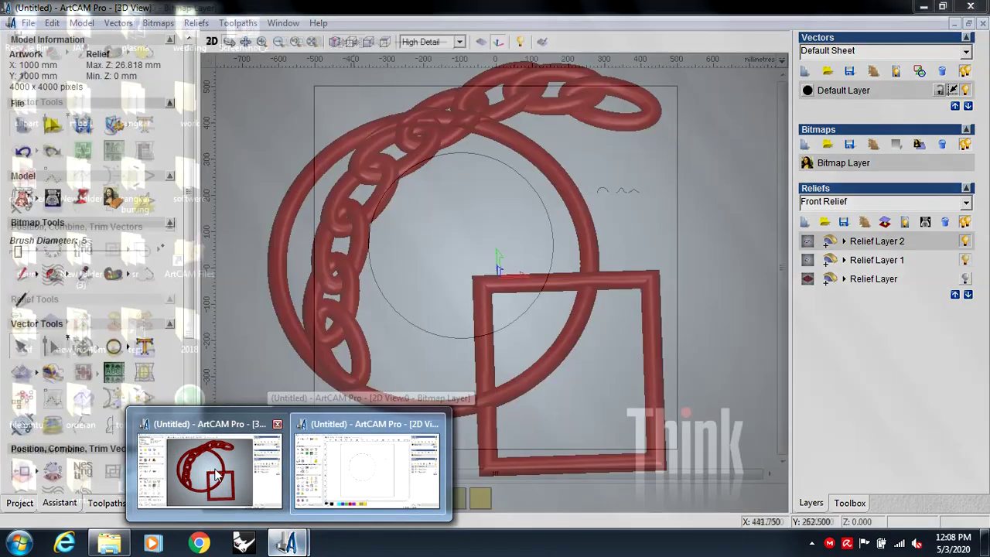
pyautogui.click(216, 476)
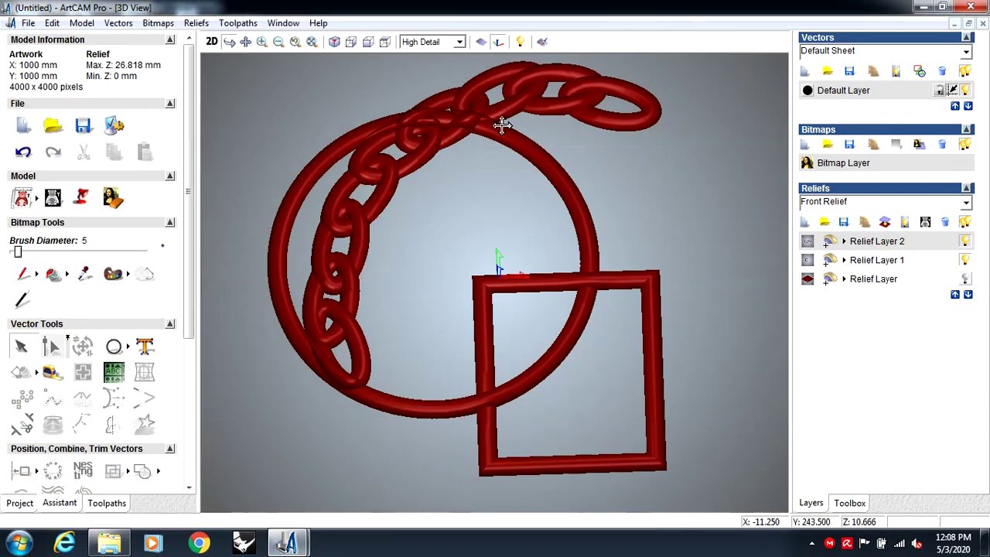
pyautogui.click(211, 41)
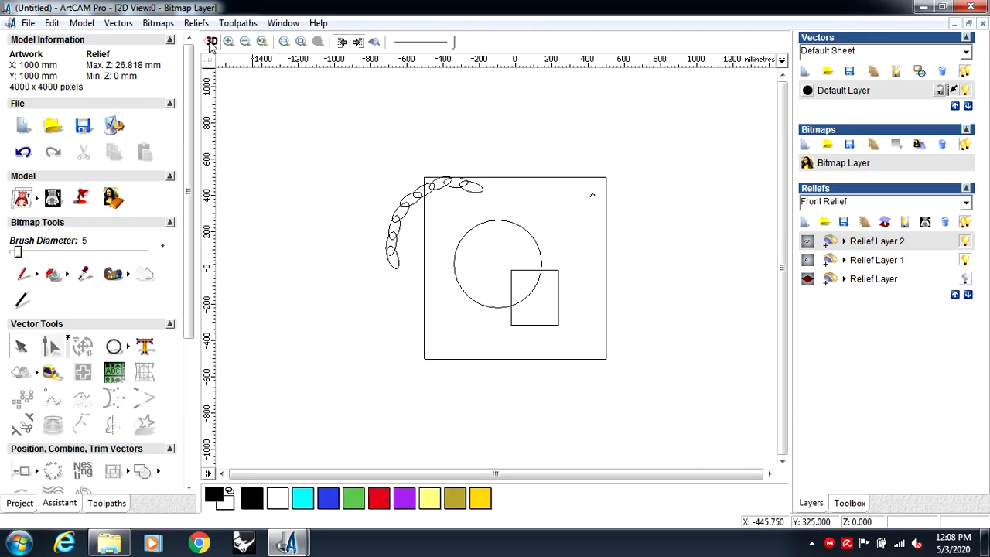
pyautogui.scroll(1, 418, 243)
pyautogui.scroll(-1, 314, 143)
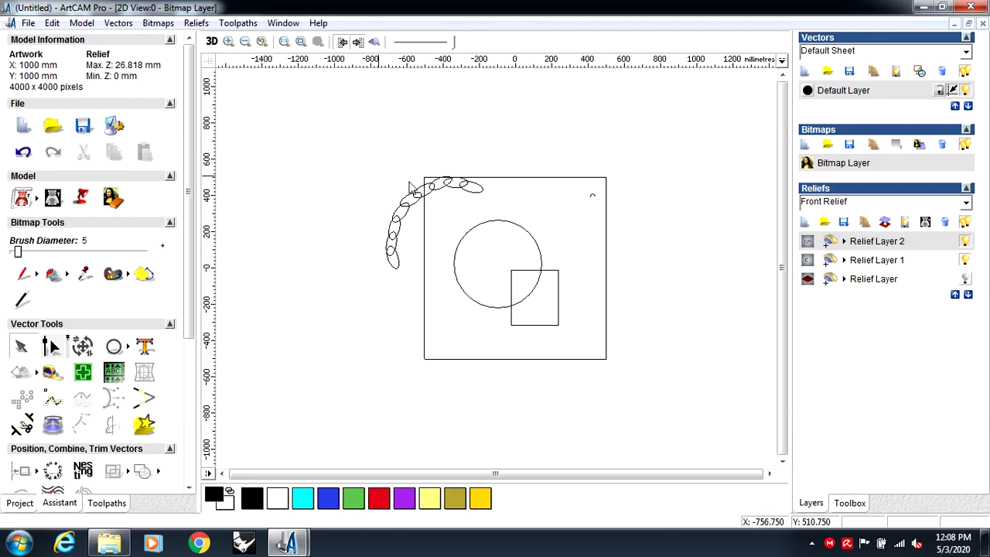
pyautogui.moveTo(352, 138); pyautogui.dragTo(495, 271)
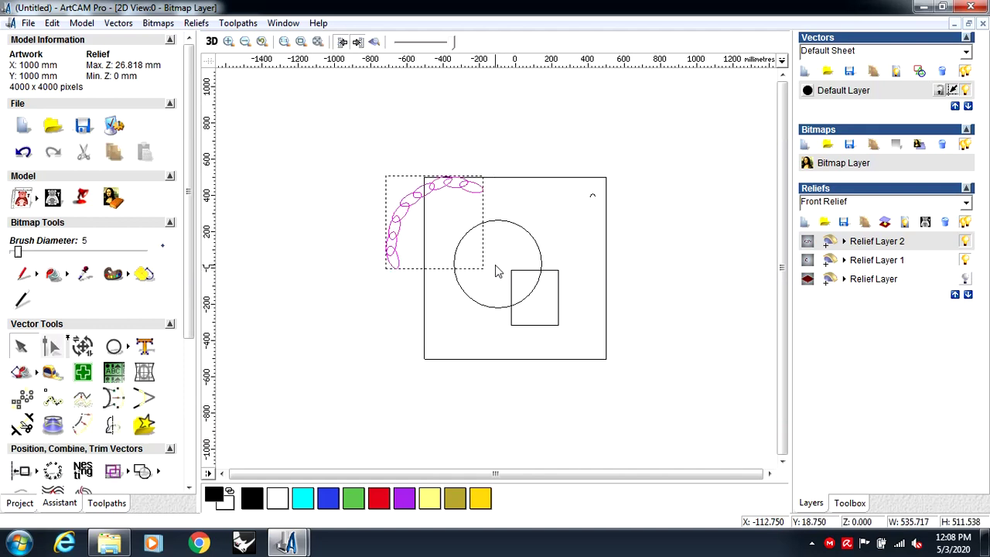
pyautogui.rightClick(434, 222)
pyautogui.click(474, 190)
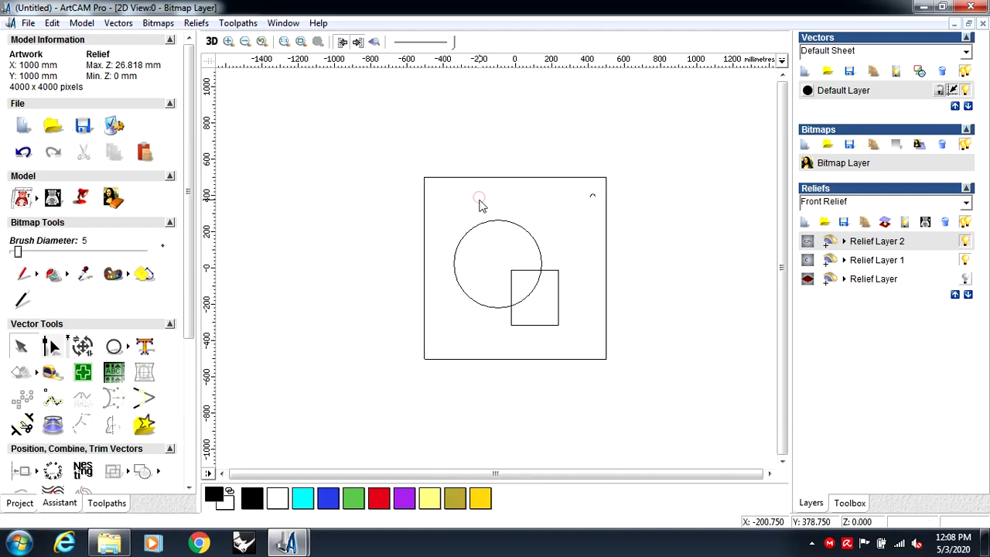
pyautogui.hotkey('ctrl', 'z')
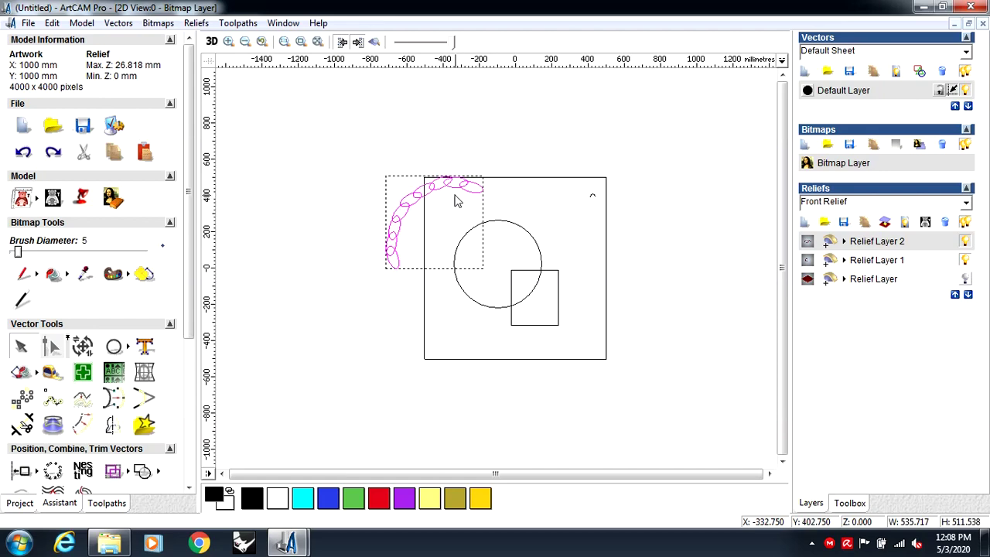
# - Copy the selected chain ellipses into the ring model and place them as an arc around the upper-left side of the circle
pyautogui.rightClick(457, 183)
pyautogui.click(487, 207)
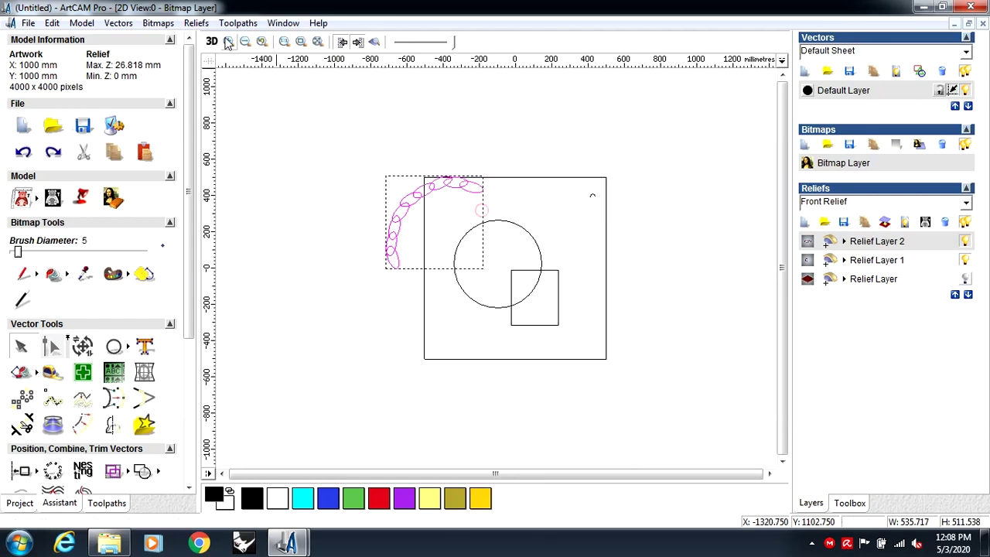
pyautogui.moveTo(287, 543)
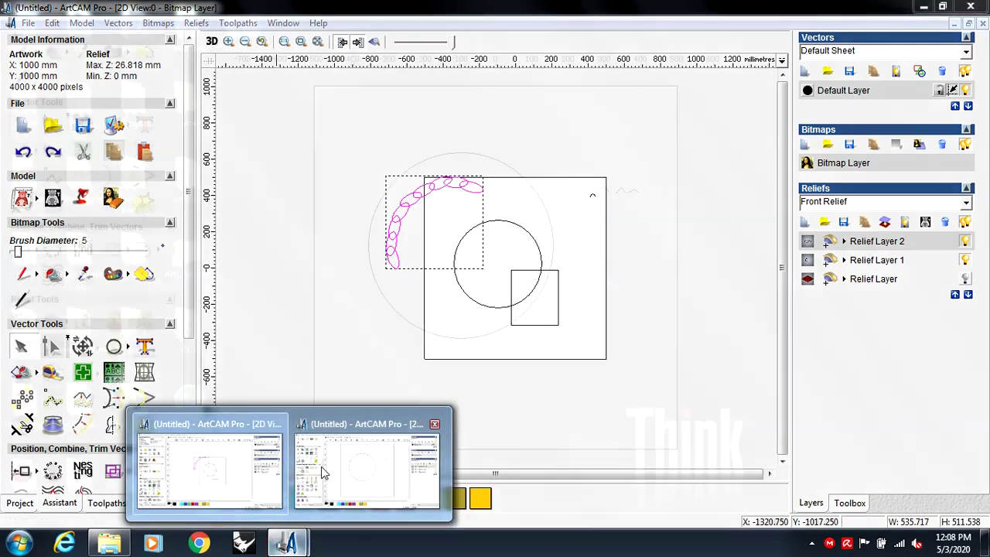
pyautogui.click(356, 468)
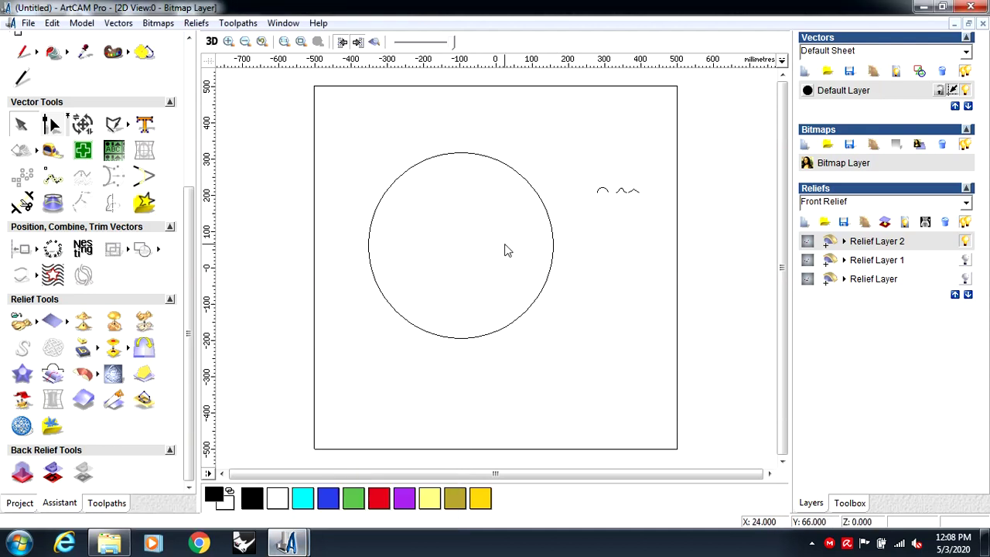
pyautogui.rightClick(417, 129)
pyautogui.click(452, 172)
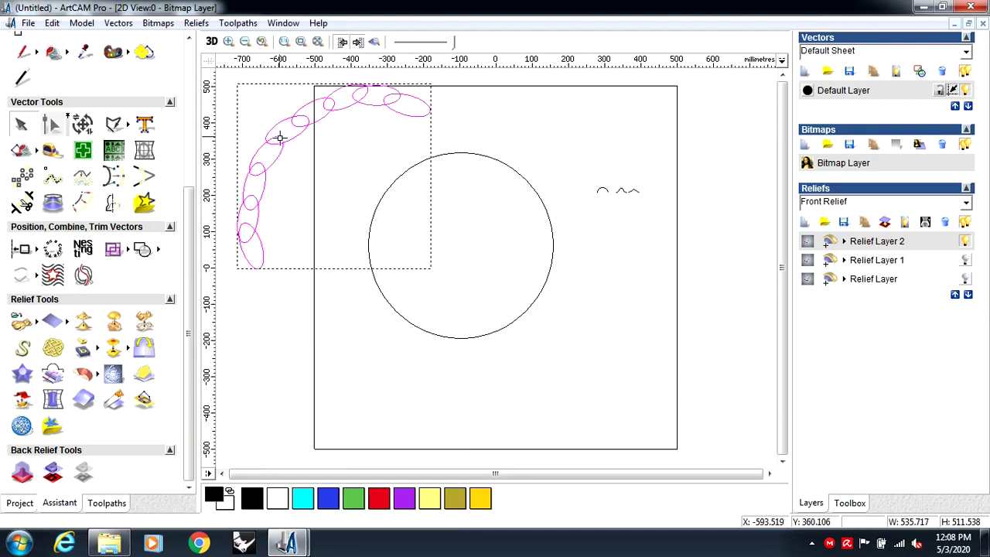
pyautogui.moveTo(280, 136); pyautogui.dragTo(377, 173)
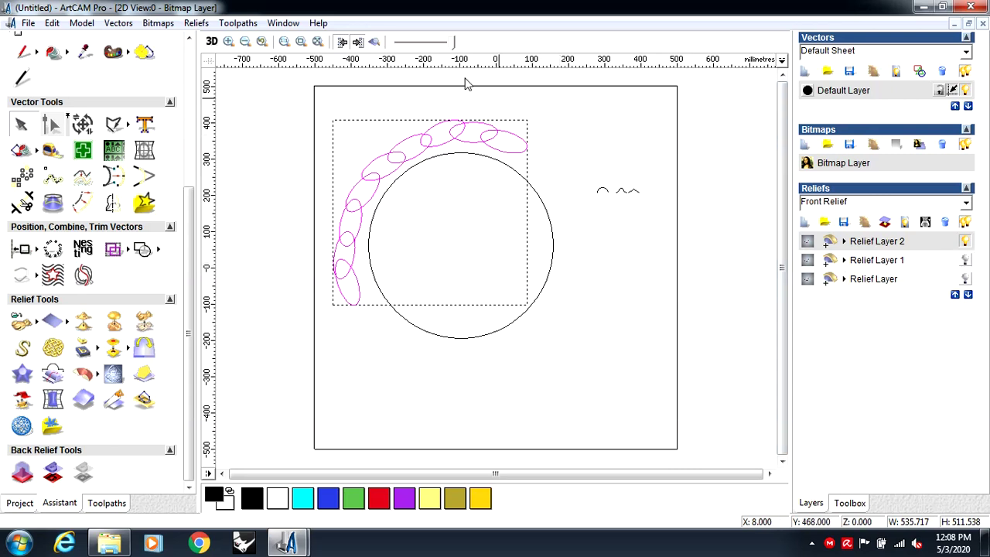
# - Examine how the ellipses of the pasted chain overlap, selecting individual links one after another
pyautogui.click(211, 41)
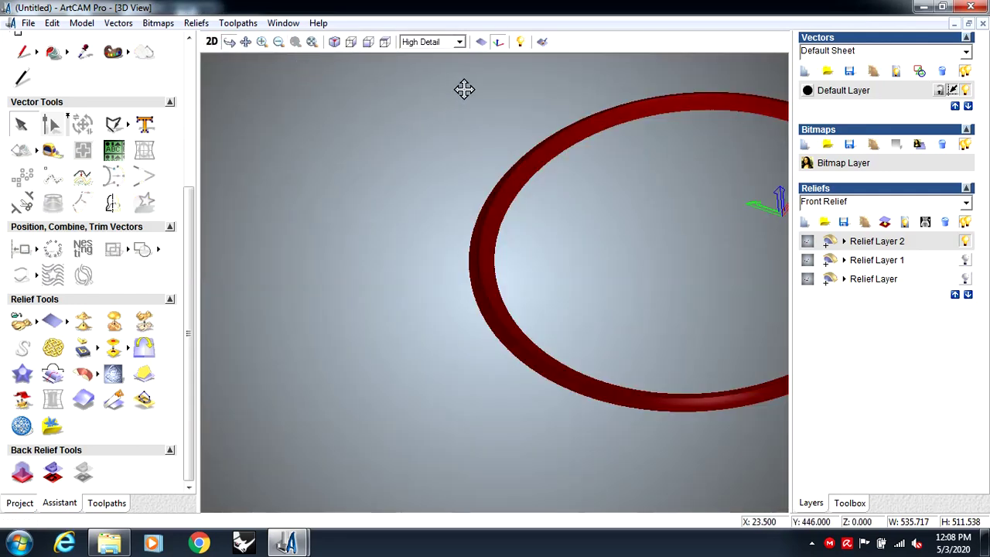
pyautogui.click(212, 42)
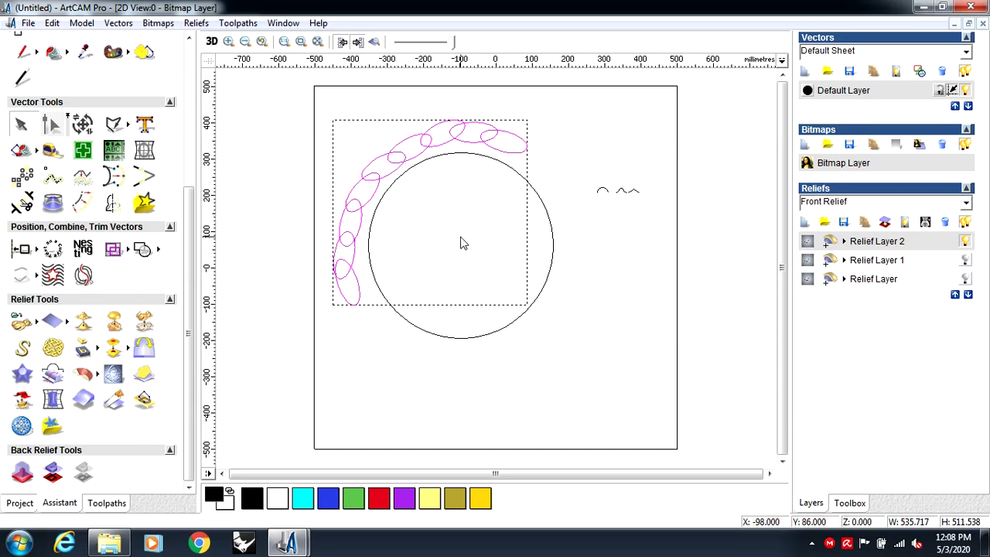
pyautogui.scroll(2, 446, 220)
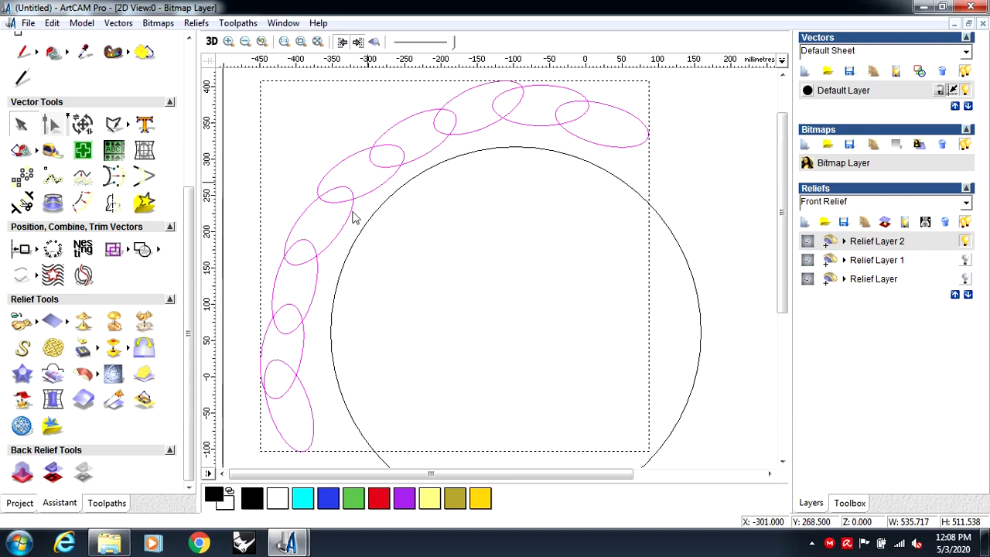
pyautogui.click(315, 381)
pyautogui.click(309, 390)
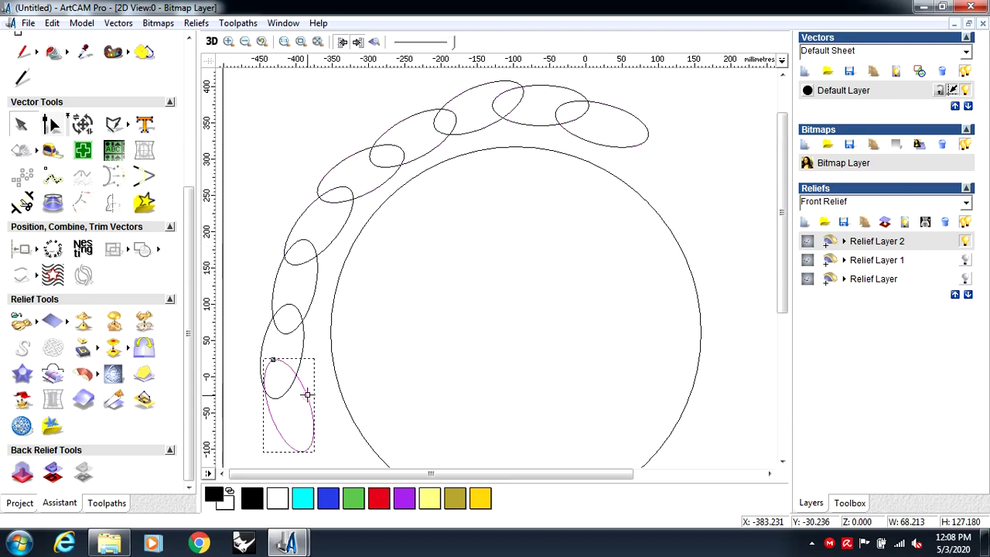
pyautogui.click(301, 332)
pyautogui.click(315, 285)
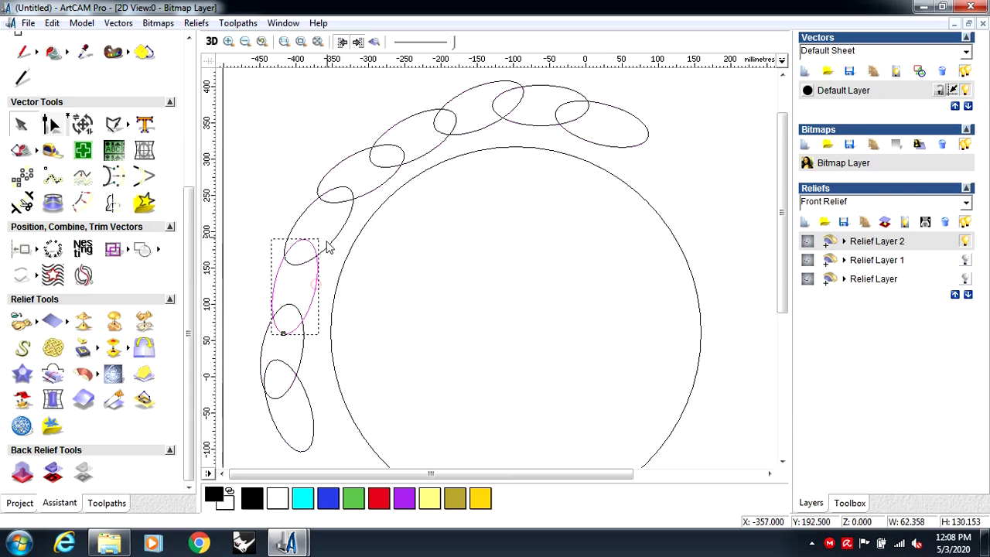
pyautogui.click(332, 245)
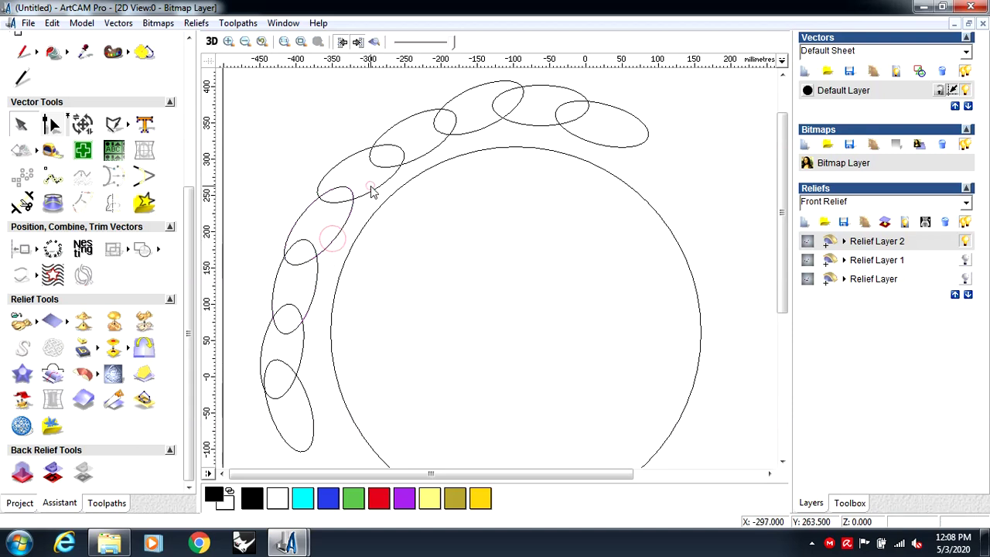
pyautogui.click(373, 192)
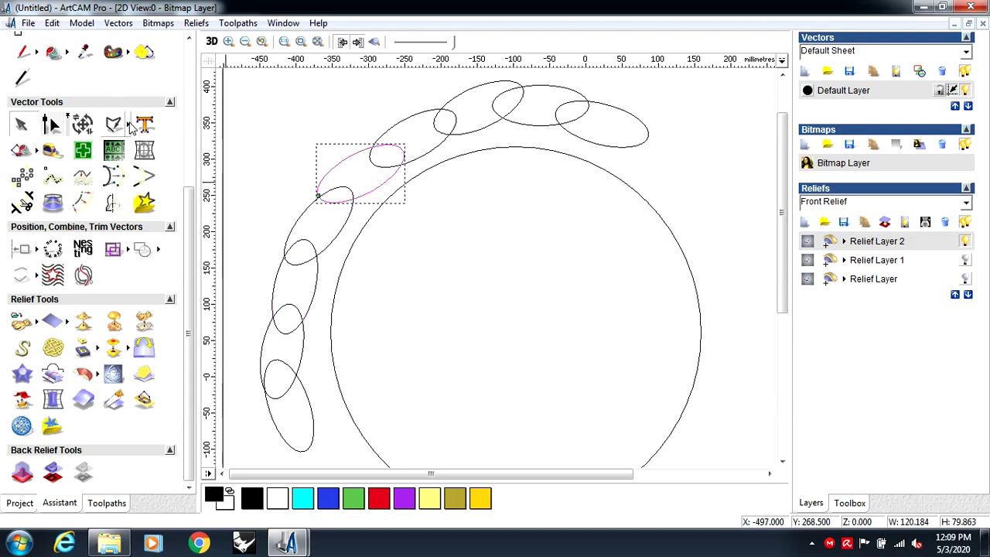
# - Draw an upright ellipse about 50 mm wide and 112 mm high and move it to overlap the chain's lowest link
pyautogui.click(130, 125)
pyautogui.click(215, 130)
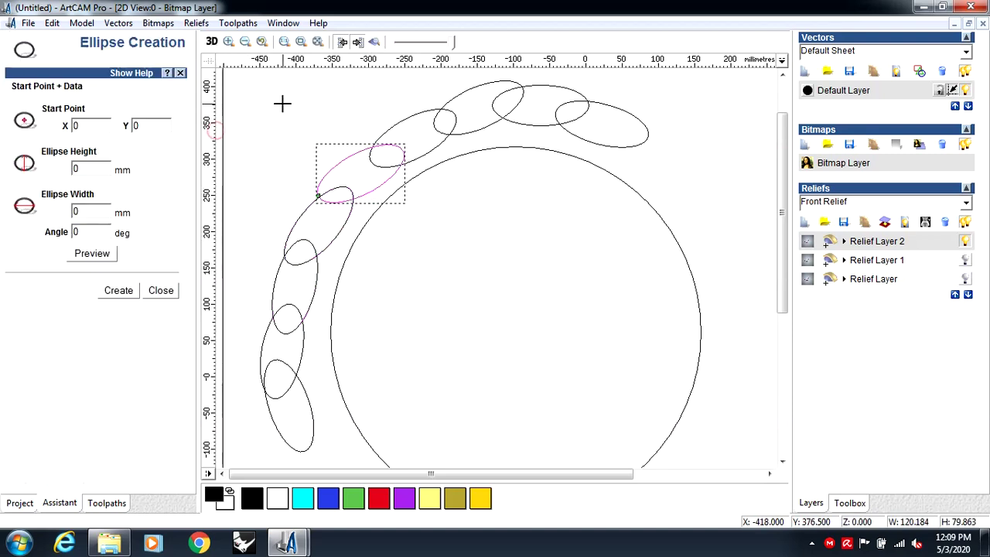
pyautogui.moveTo(282, 103); pyautogui.dragTo(300, 144)
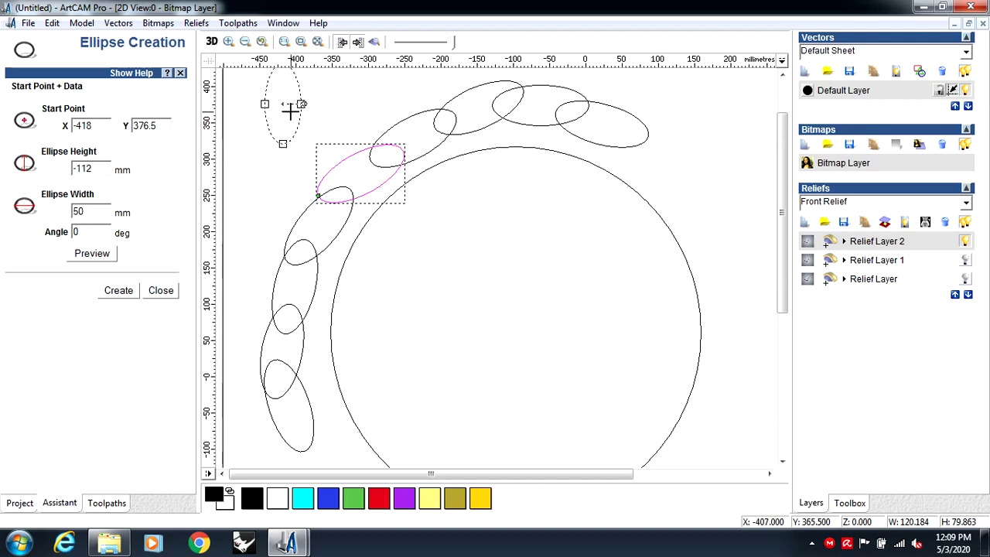
pyautogui.click(160, 290)
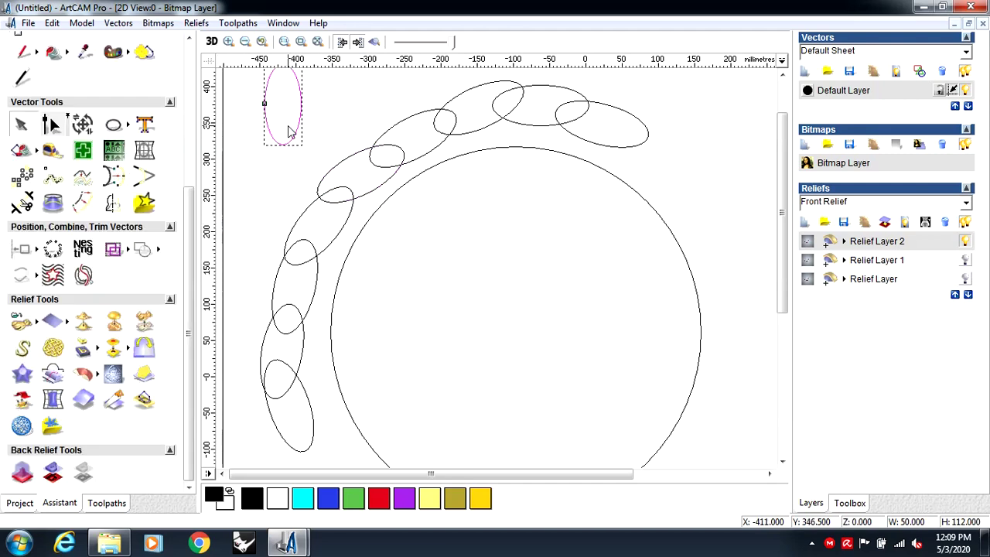
pyautogui.moveTo(296, 128); pyautogui.dragTo(311, 477)
pyautogui.click(334, 422)
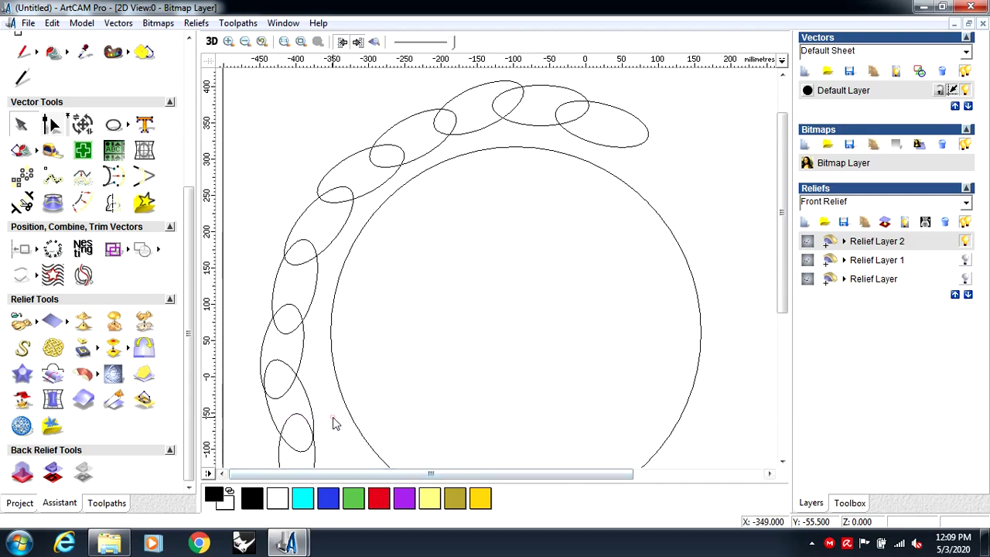
# - Move the three small profile curves together to the model's upper-right corner, clear of the chain
pyautogui.scroll(-1, 335, 416)
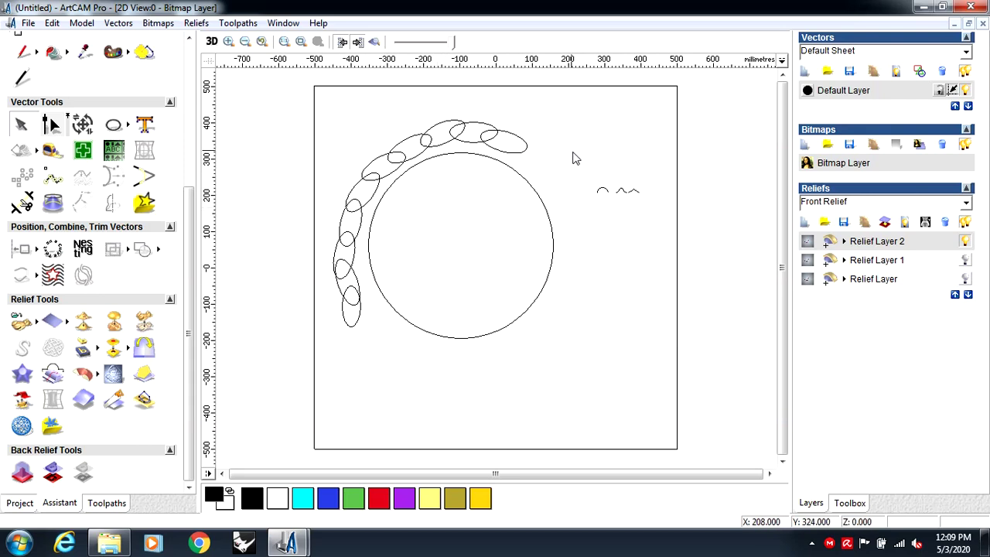
pyautogui.moveTo(570, 143); pyautogui.dragTo(672, 255)
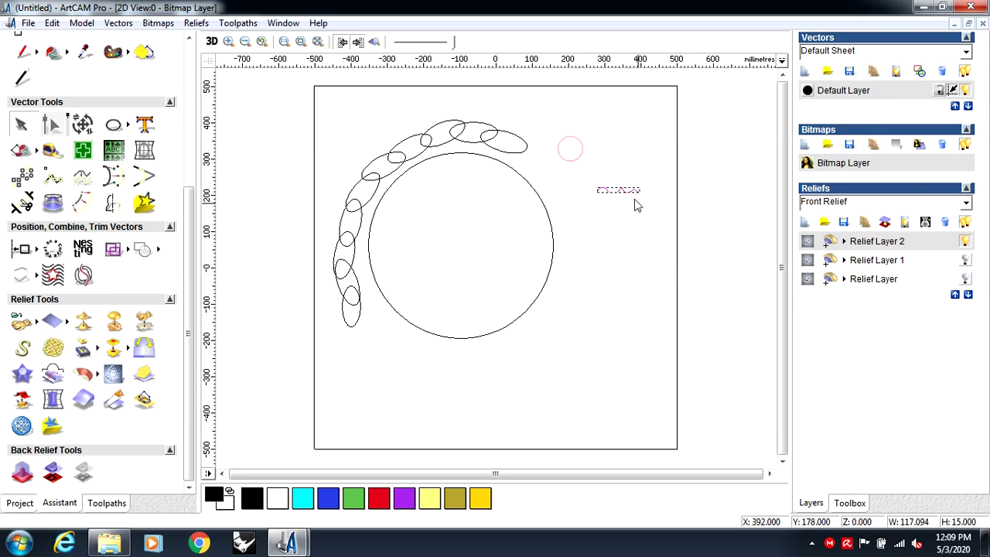
pyautogui.moveTo(632, 190)
pyautogui.mouseDown()
pyautogui.moveTo(676, 106)
pyautogui.moveTo(703, 93)
pyautogui.mouseUp()
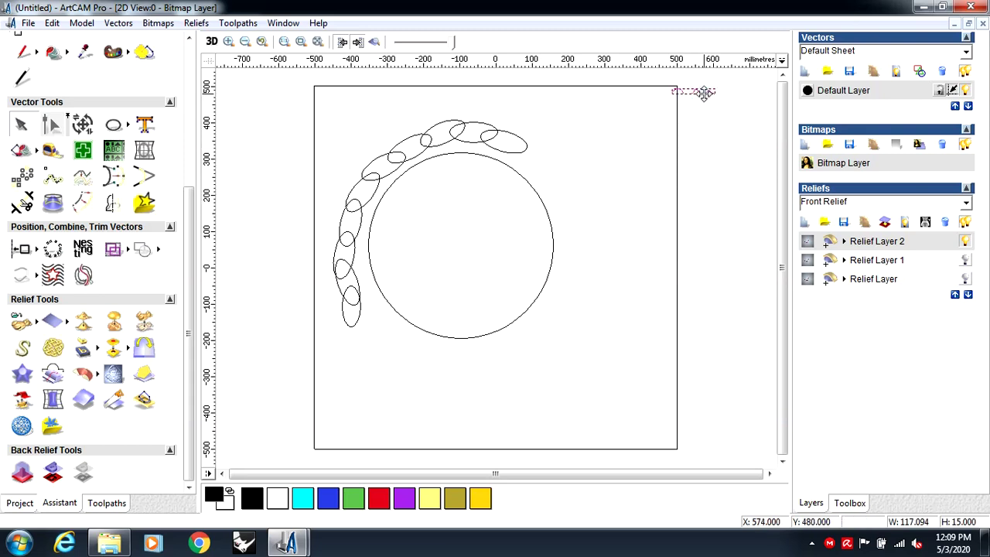
# - Select the whole chain of ellipses and mirror a copy of it horizontally to its right side, keeping the original
pyautogui.moveTo(286, 60); pyautogui.dragTo(340, 75)
pyautogui.moveTo(279, 83); pyautogui.dragTo(554, 360)
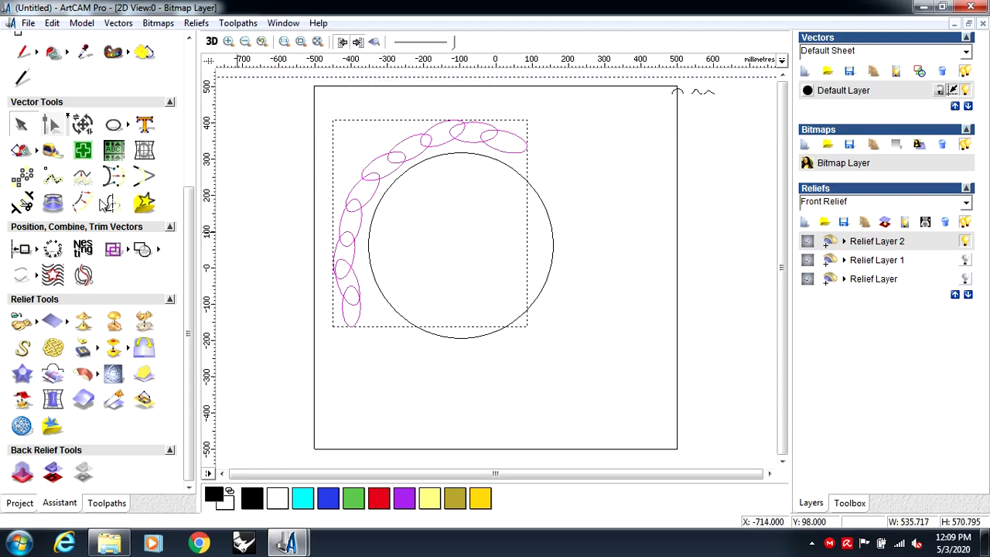
pyautogui.click(113, 204)
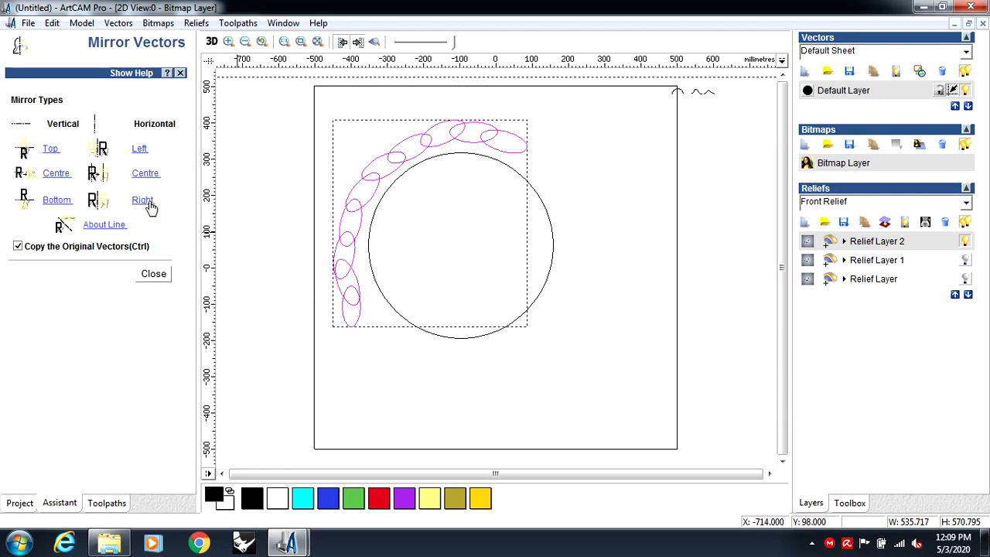
pyautogui.click(143, 200)
pyautogui.click(148, 278)
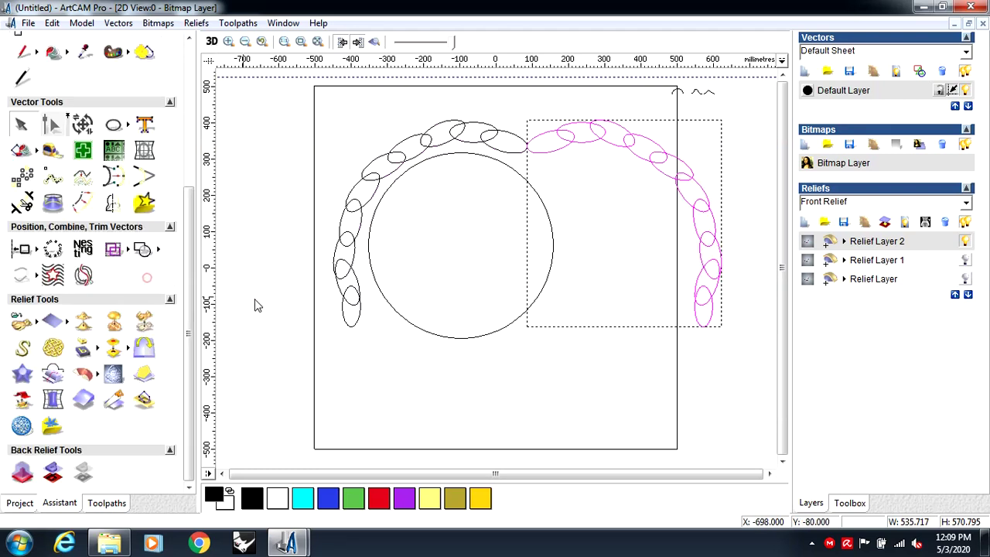
# - Nudge the mirrored chain half leftward until its end link overlaps the end link of the original half
pyautogui.press('Left')
pyautogui.press('Left')
pyautogui.press('Left')
pyautogui.press('Left')
pyautogui.press('Left')
pyautogui.press('Left')
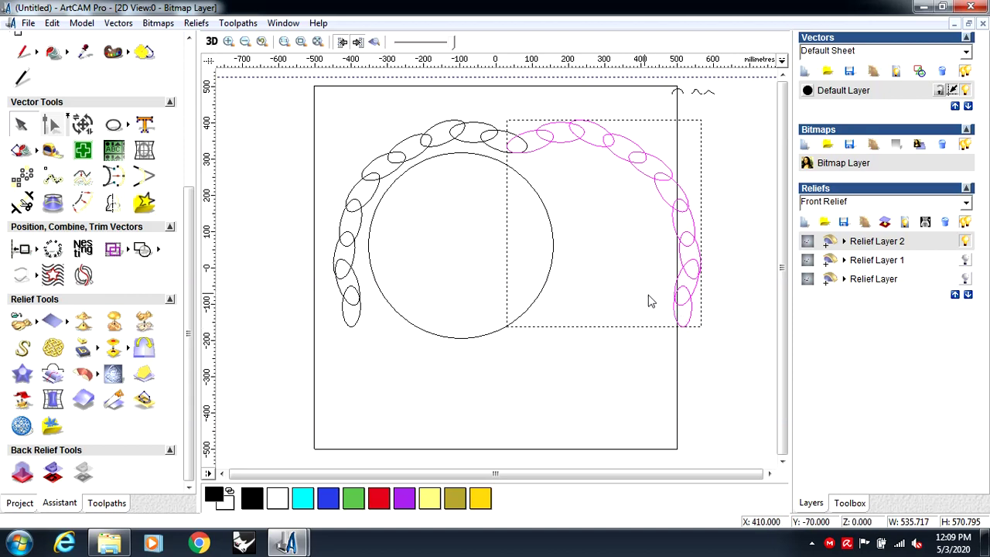
# - Enlarge the mirrored chain half proportionally to about 562 mm wide and 583 mm high
pyautogui.click(70, 118)
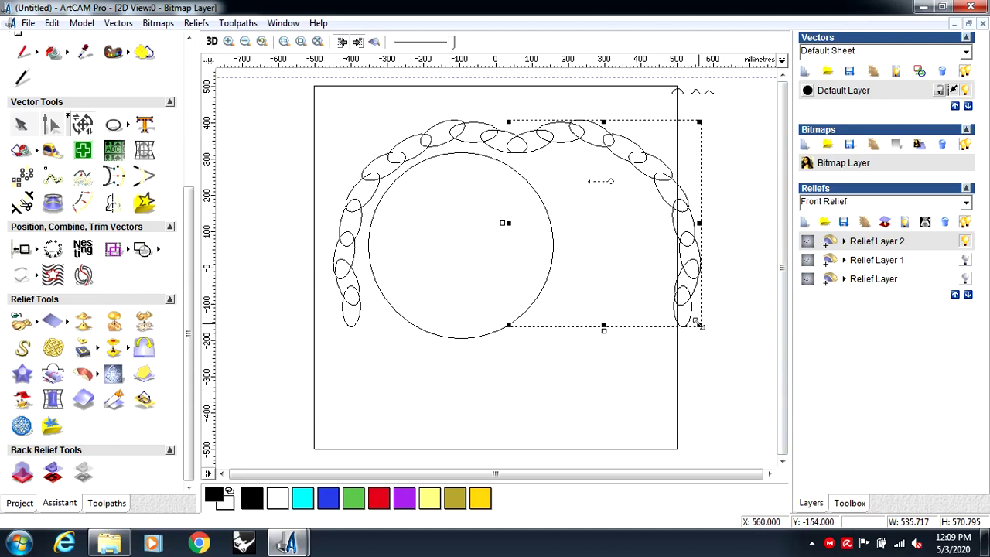
pyautogui.moveTo(700, 325)
pyautogui.mouseDown()
pyautogui.moveTo(636, 327)
pyautogui.moveTo(713, 335)
pyautogui.mouseUp()
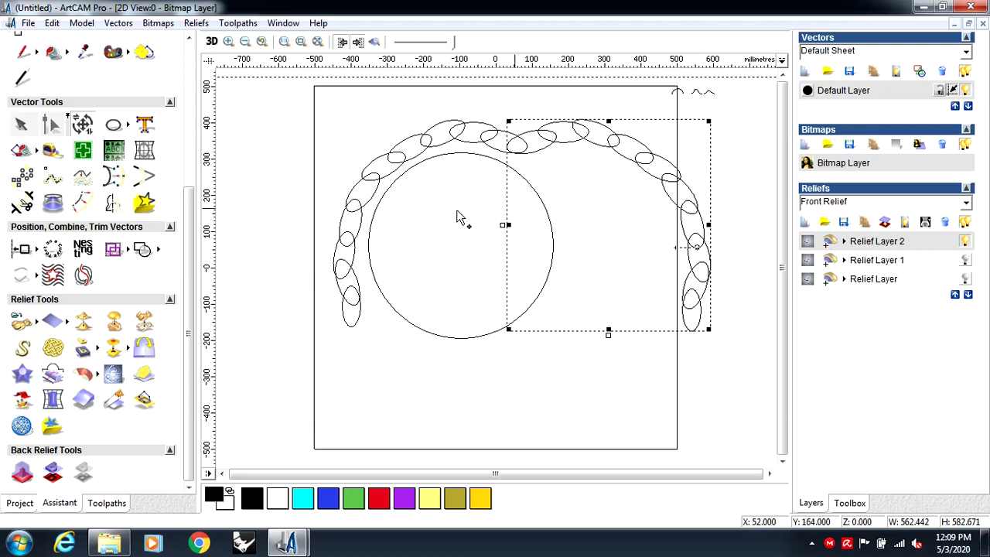
pyautogui.click(81, 126)
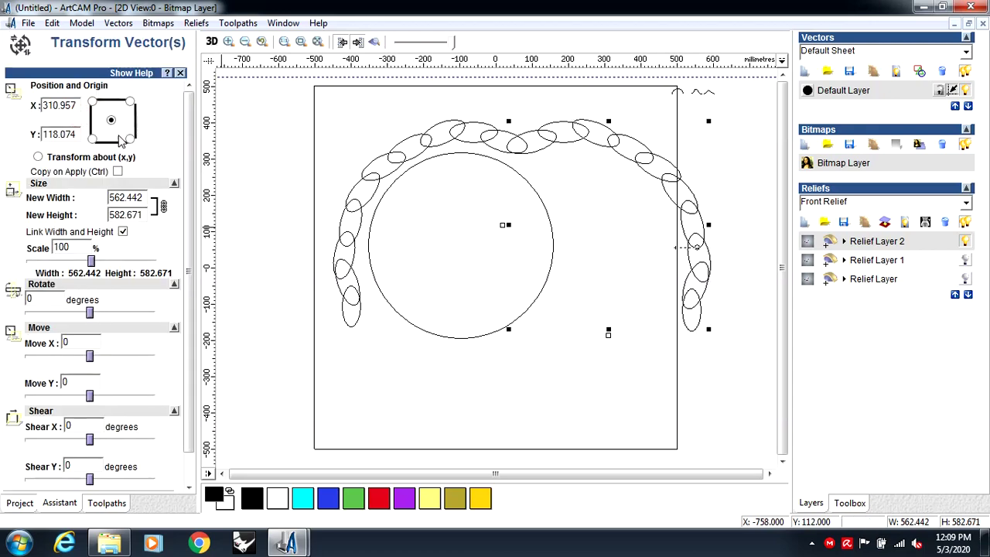
pyautogui.click(180, 72)
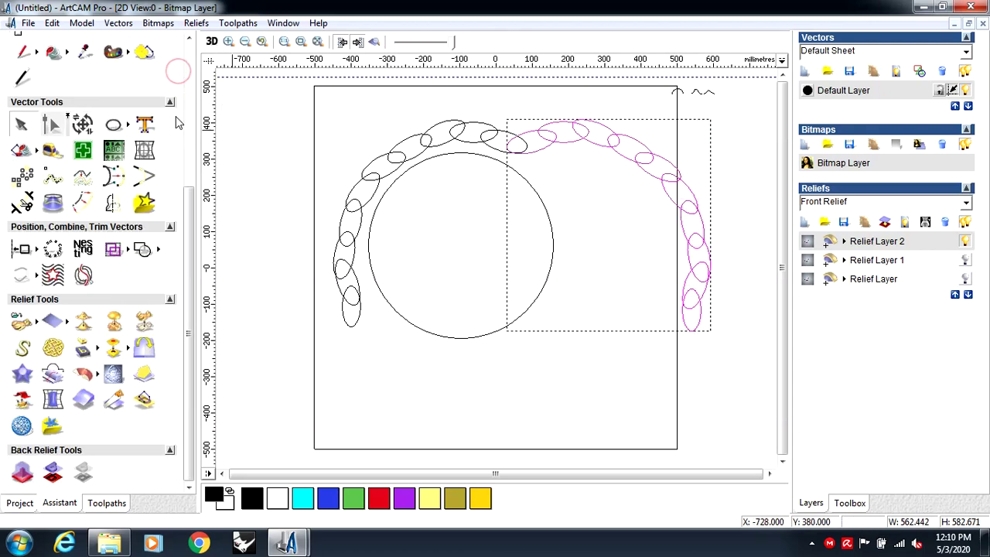
# - Rotate the mirrored chain half clockwise and move it so it curves around the circle, its end link overlapping the original half's end link
pyautogui.click(85, 130)
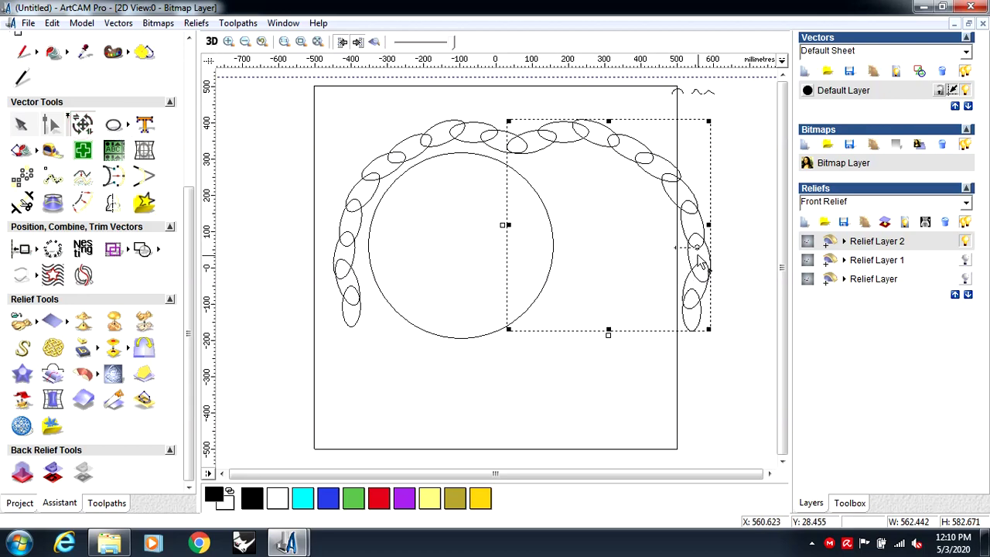
pyautogui.moveTo(696, 247); pyautogui.dragTo(688, 259)
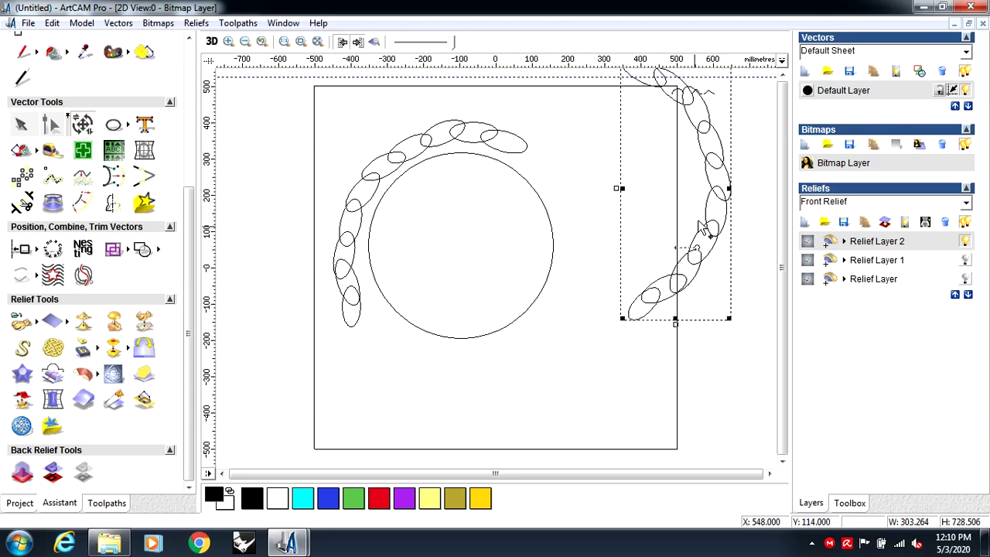
pyautogui.moveTo(711, 164); pyautogui.dragTo(590, 240)
pyautogui.click(467, 359)
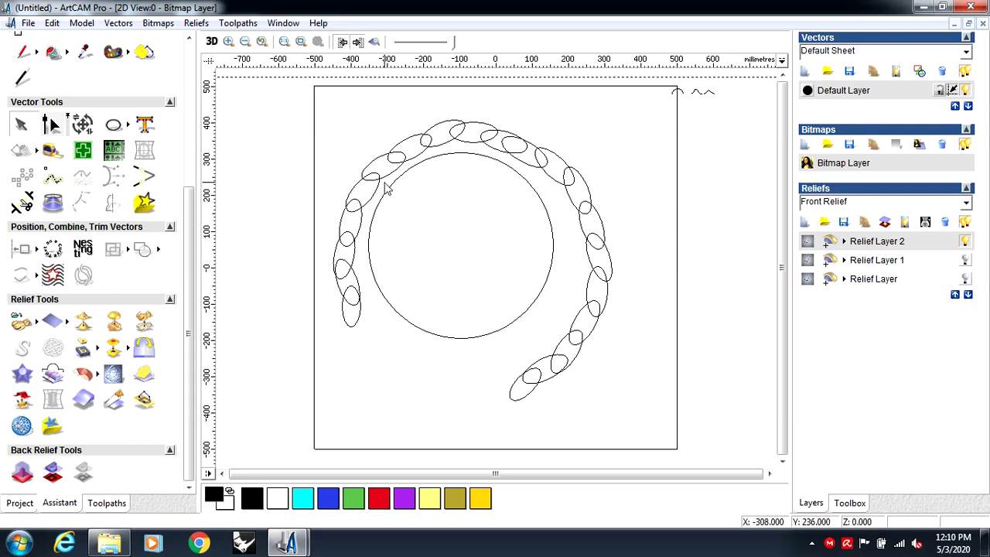
# - Weave the ellipse chain, without the circle, using the small arc profile, relative crossover 2, underpass 40%, overpass 20%, round corners and Add mode
pyautogui.moveTo(317, 89); pyautogui.dragTo(642, 430)
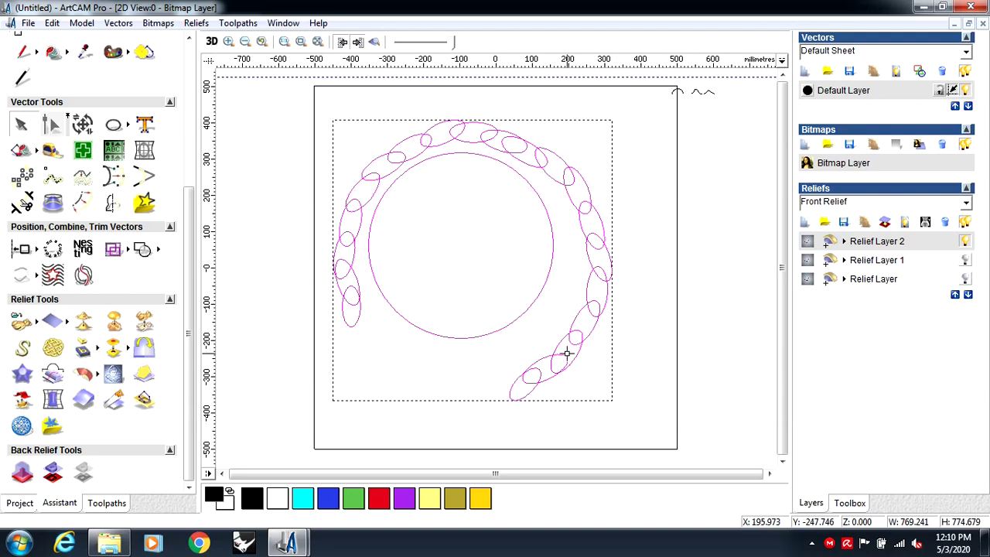
pyautogui.keyDown('shift'); pyautogui.click(484, 335); pyautogui.keyUp('shift')
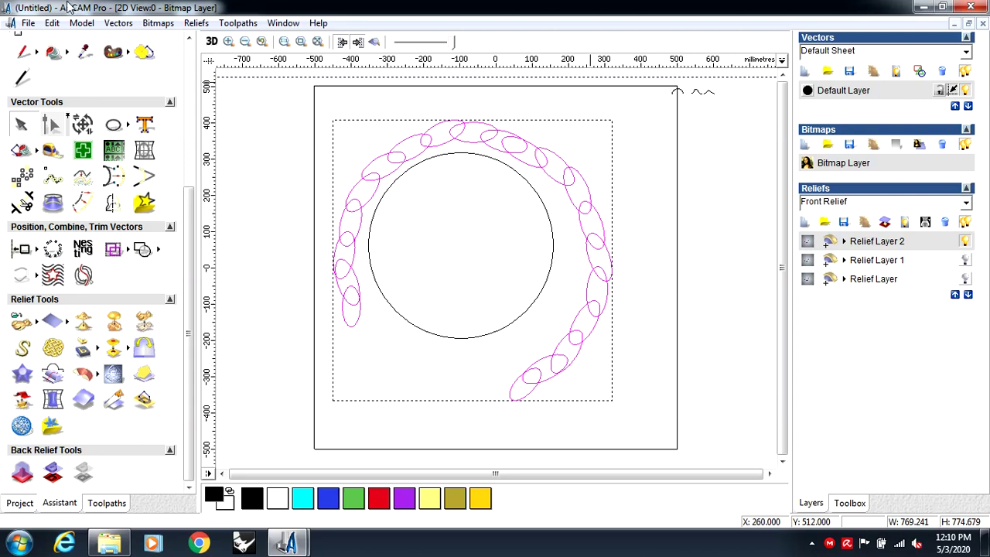
pyautogui.click(211, 40)
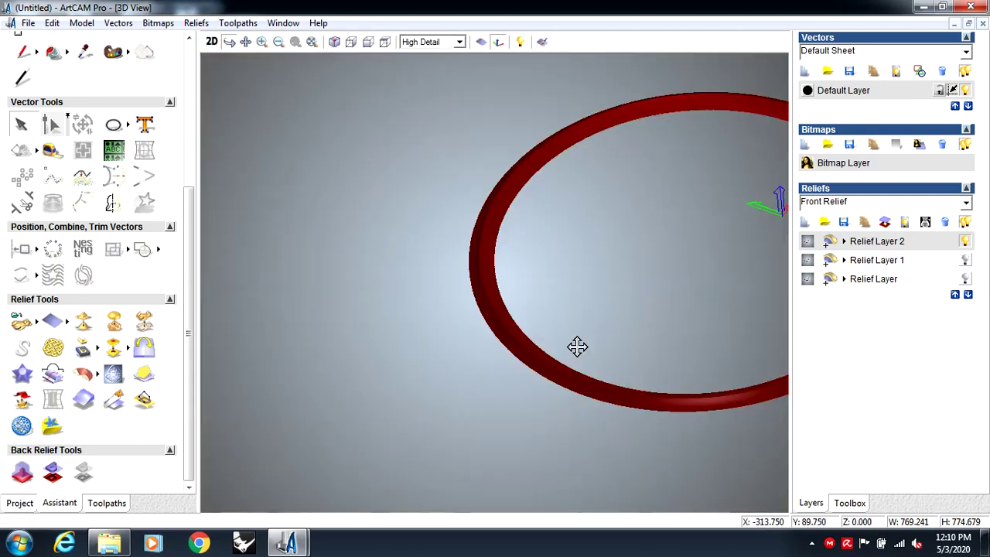
pyautogui.click(211, 41)
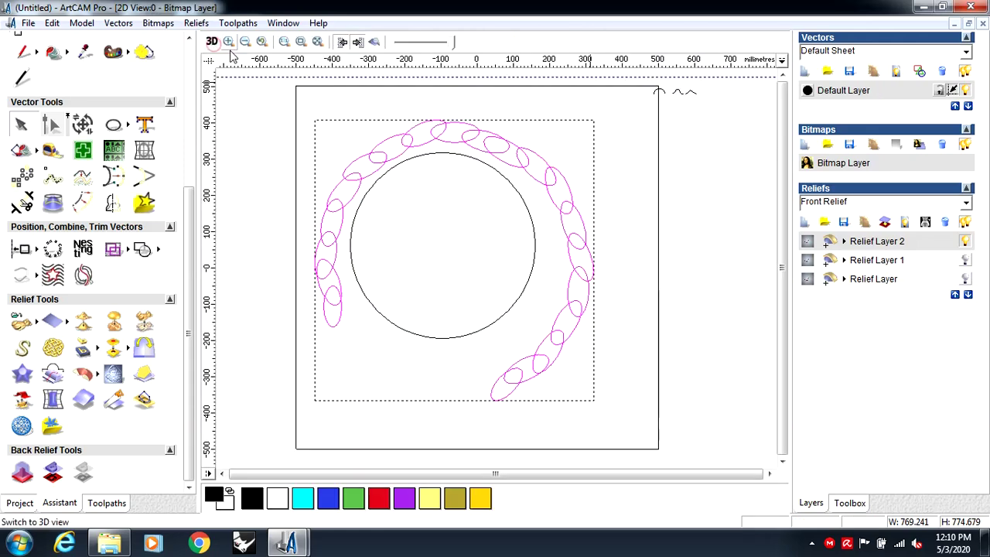
pyautogui.keyDown('shift'); pyautogui.click(662, 91); pyautogui.keyUp('shift')
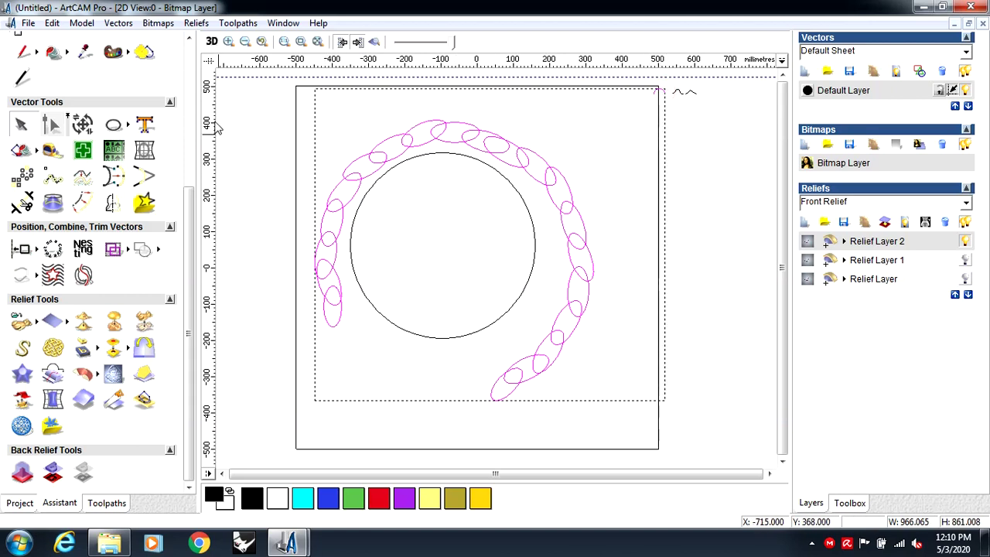
pyautogui.click(212, 41)
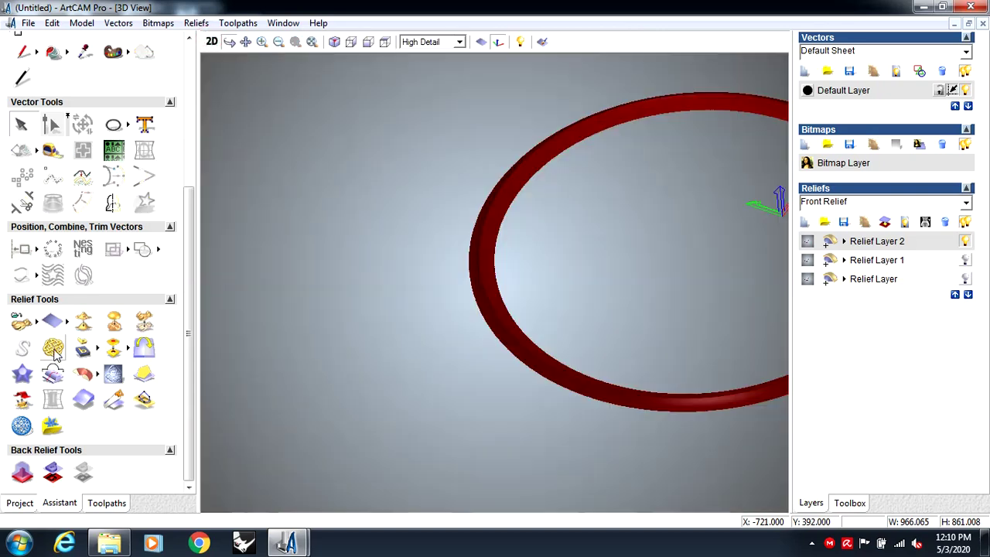
pyautogui.click(54, 350)
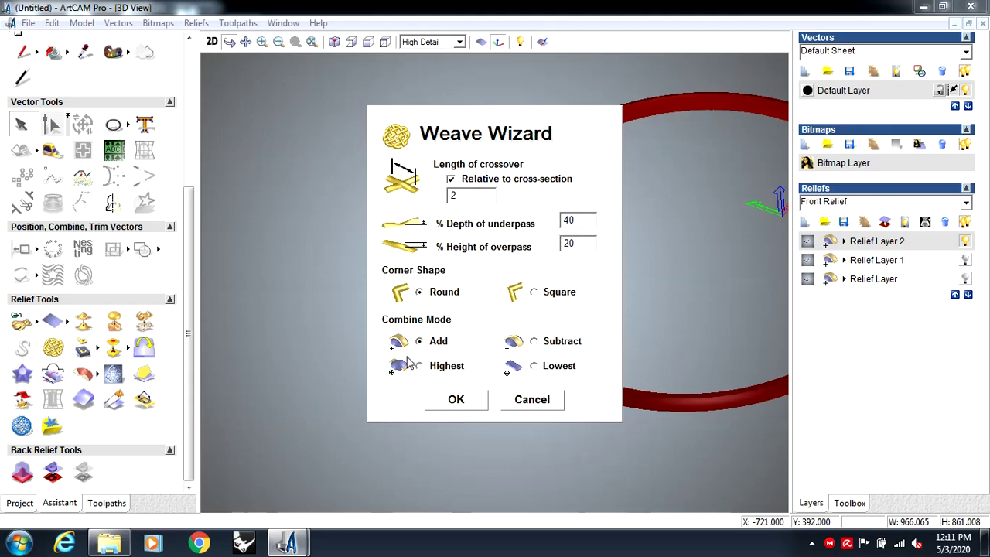
pyautogui.click(455, 398)
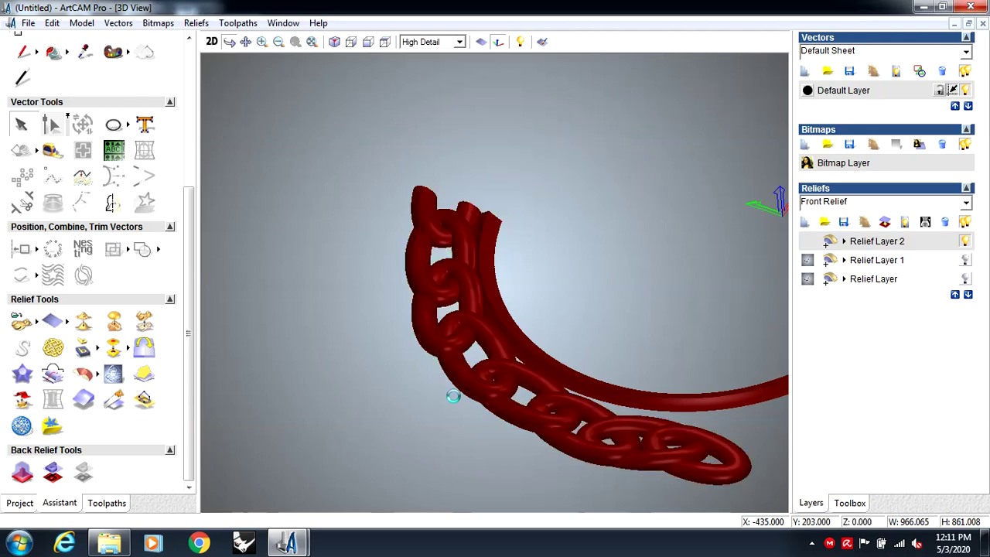
# - Examine the woven chain relief in 3D, from link crossings close up to the whole chain around the ring, and compare it with its vectors
pyautogui.scroll(-3, 517, 283)
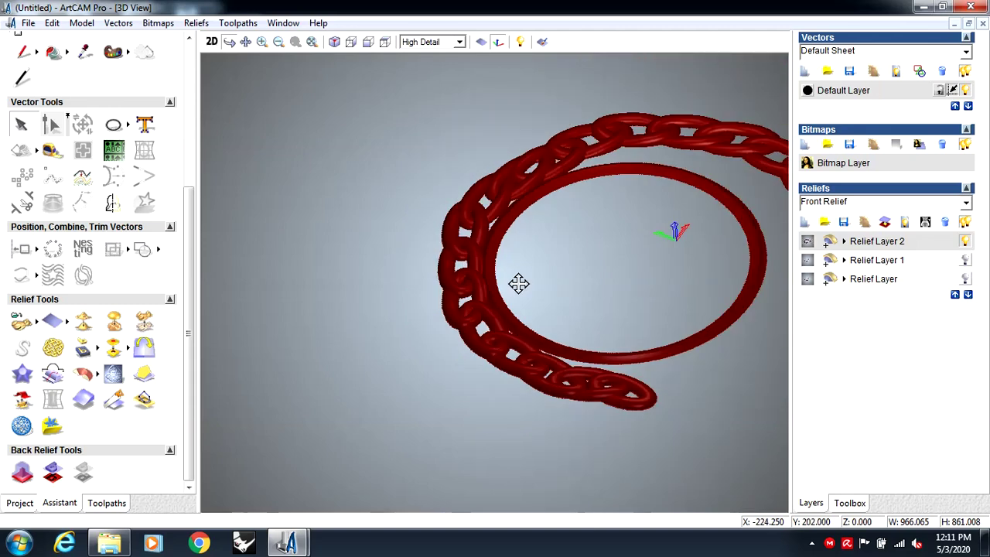
pyautogui.moveTo(518, 283); pyautogui.dragTo(585, 395)
pyautogui.scroll(2, 549, 389)
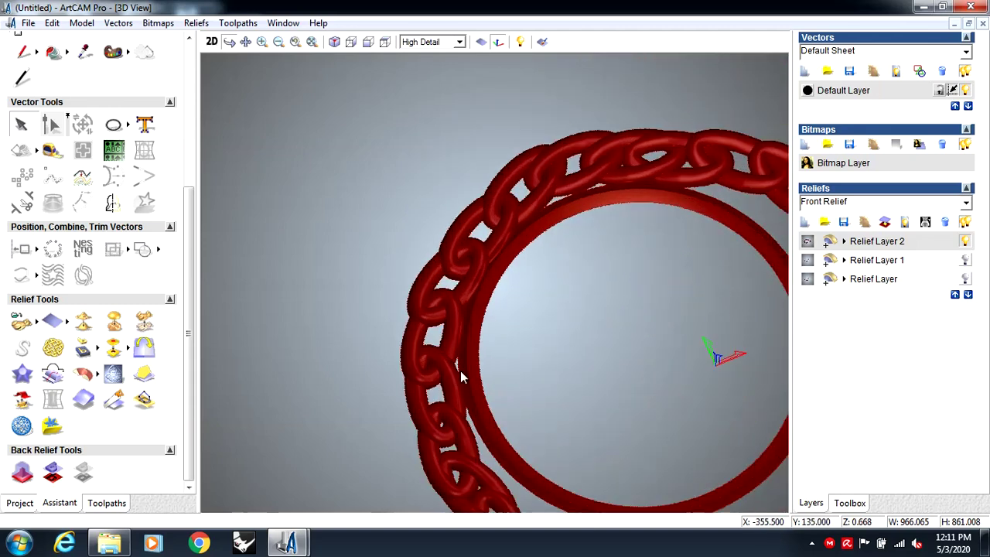
pyautogui.scroll(2, 460, 371)
pyautogui.moveTo(442, 280); pyautogui.dragTo(514, 304)
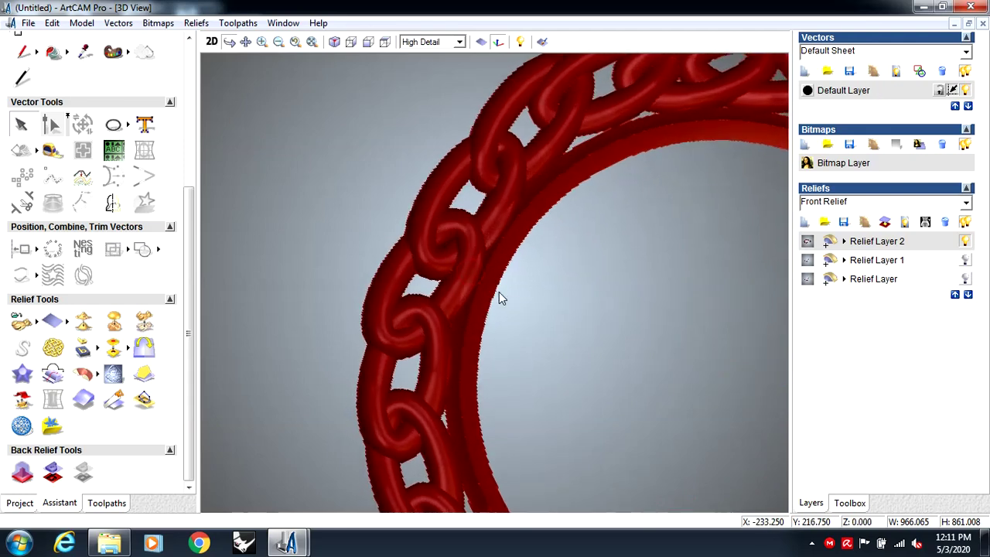
pyautogui.click(211, 42)
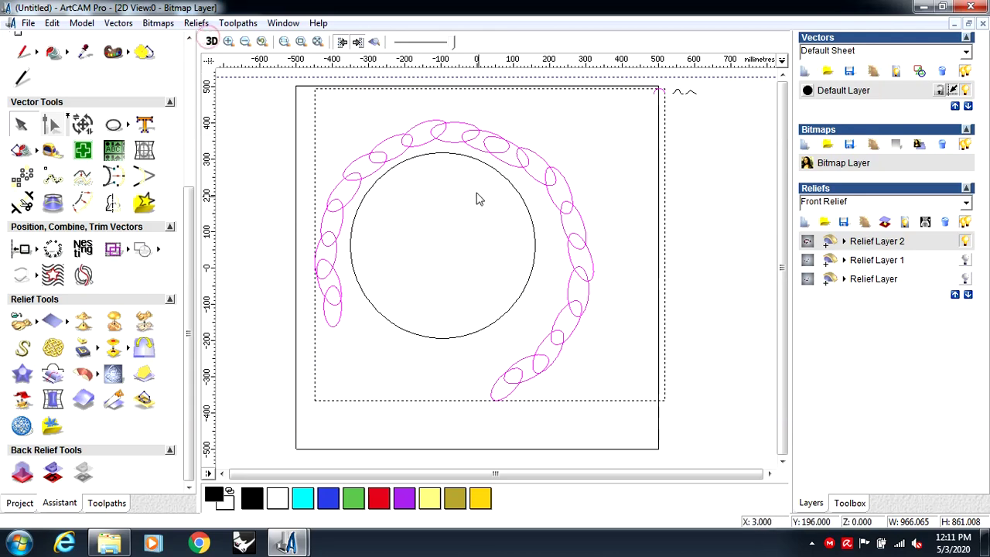
pyautogui.click(211, 42)
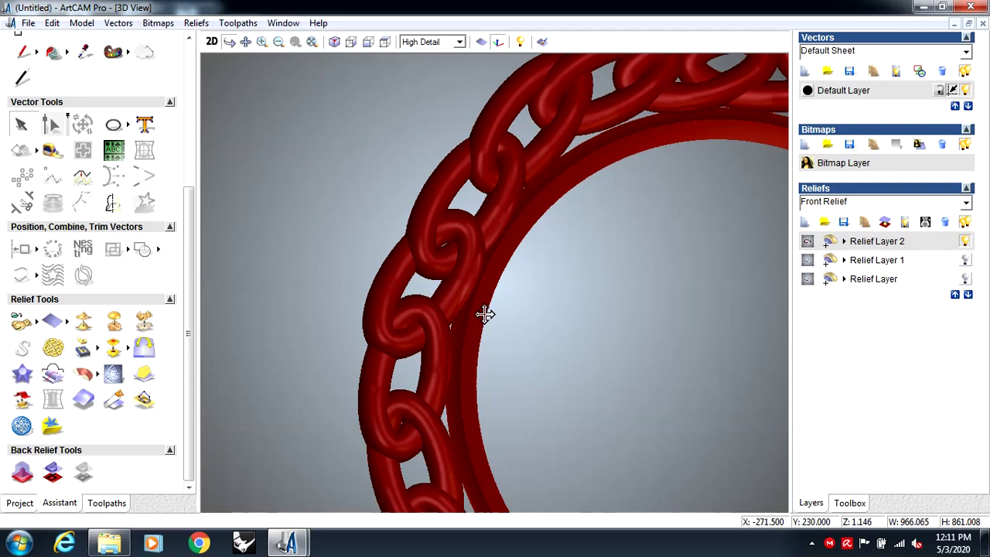
pyautogui.scroll(-3, 478, 310)
pyautogui.moveTo(478, 310); pyautogui.dragTo(422, 263)
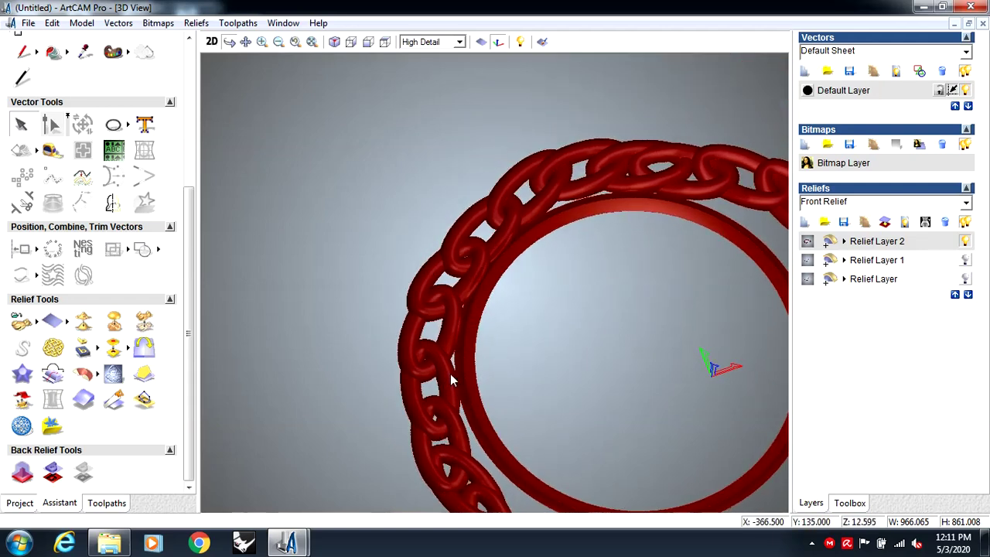
pyautogui.scroll(2, 453, 375)
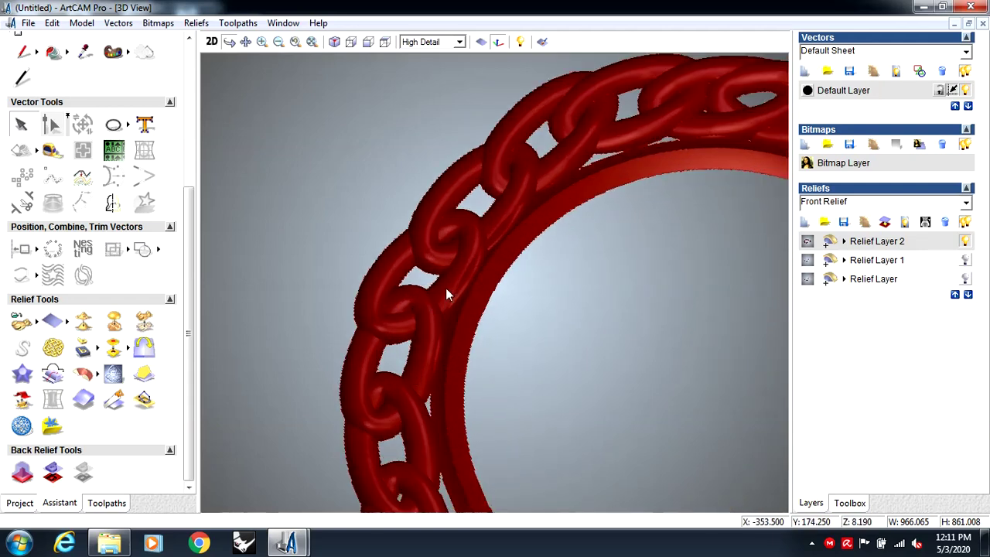
pyautogui.scroll(2, 409, 364)
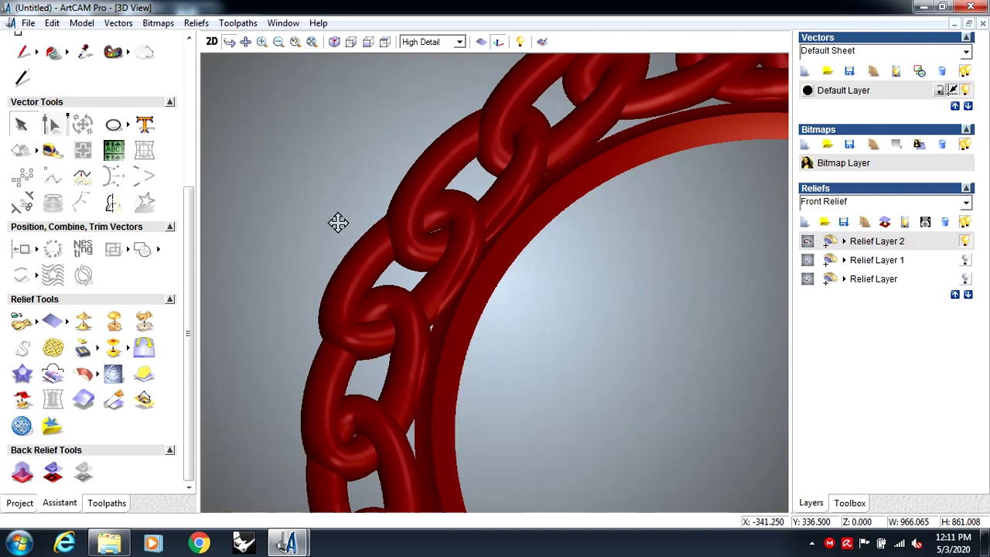
pyautogui.scroll(-5, 345, 269)
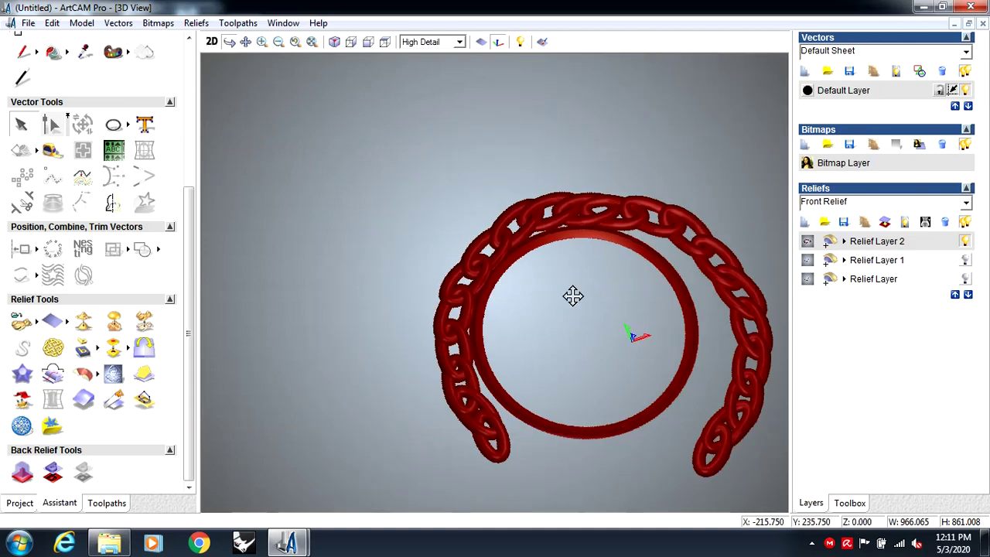
pyautogui.moveTo(743, 346); pyautogui.dragTo(644, 291)
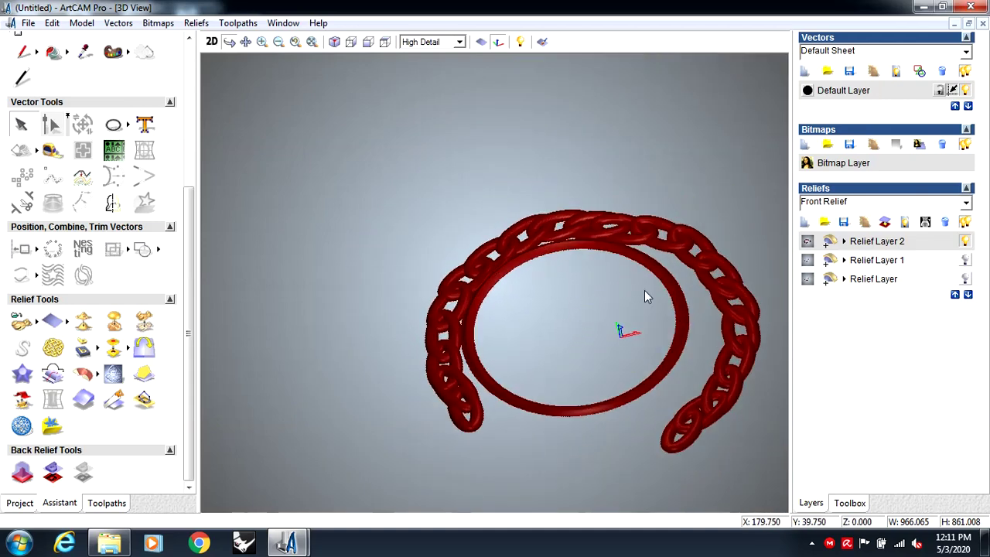
# - Move the chain, circle and profile curves together outside the model boundary, beyond its upper-right corner
pyautogui.click(213, 42)
pyautogui.scroll(-2, 418, 199)
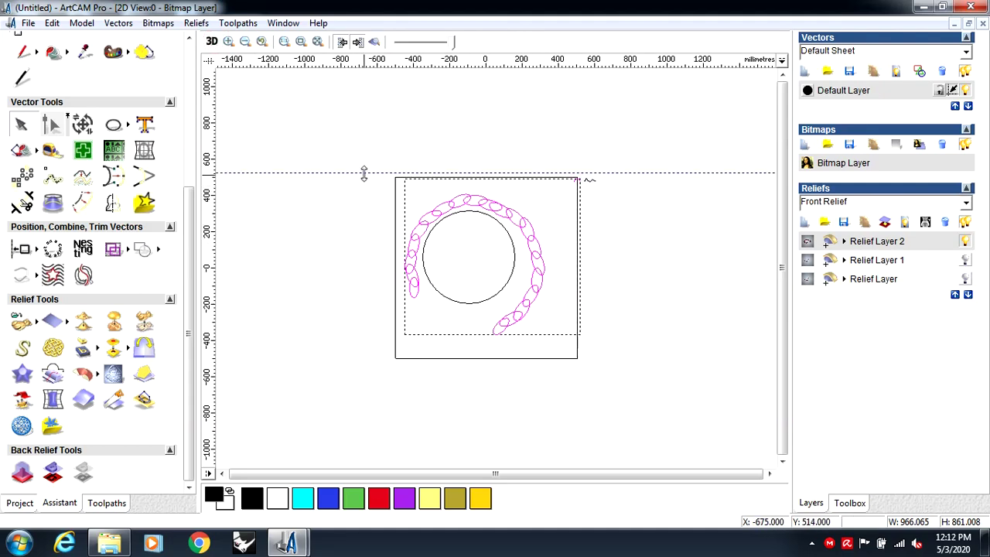
pyautogui.moveTo(342, 134); pyautogui.dragTo(606, 360)
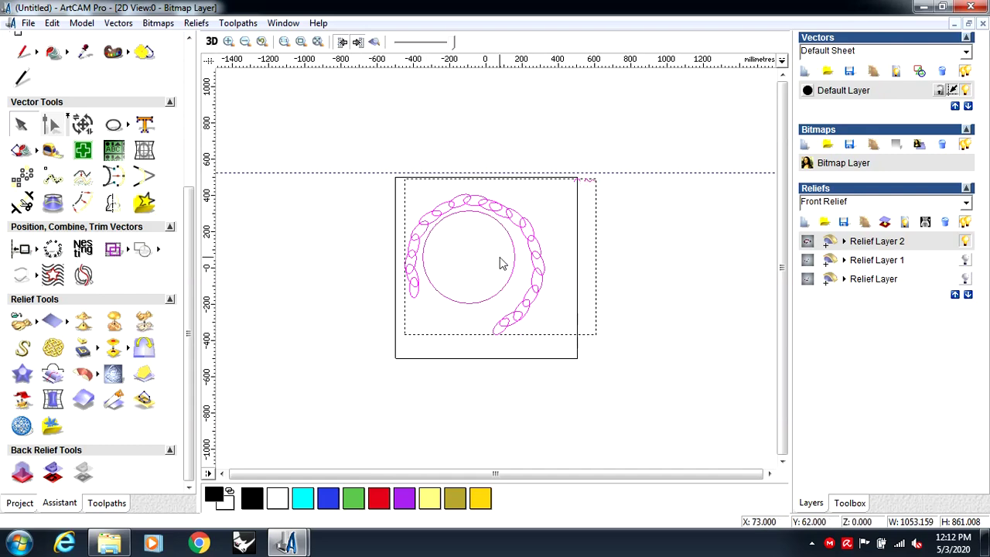
pyautogui.moveTo(511, 242); pyautogui.dragTo(696, 130)
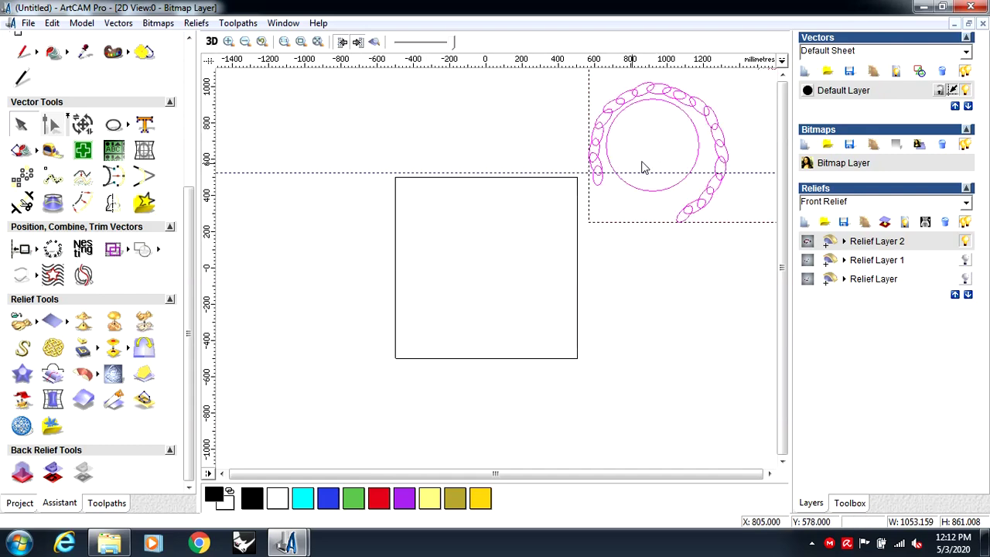
# - Draw an ellipse about 896 mm wide and 720 mm high and centre it in the model
pyautogui.click(113, 125)
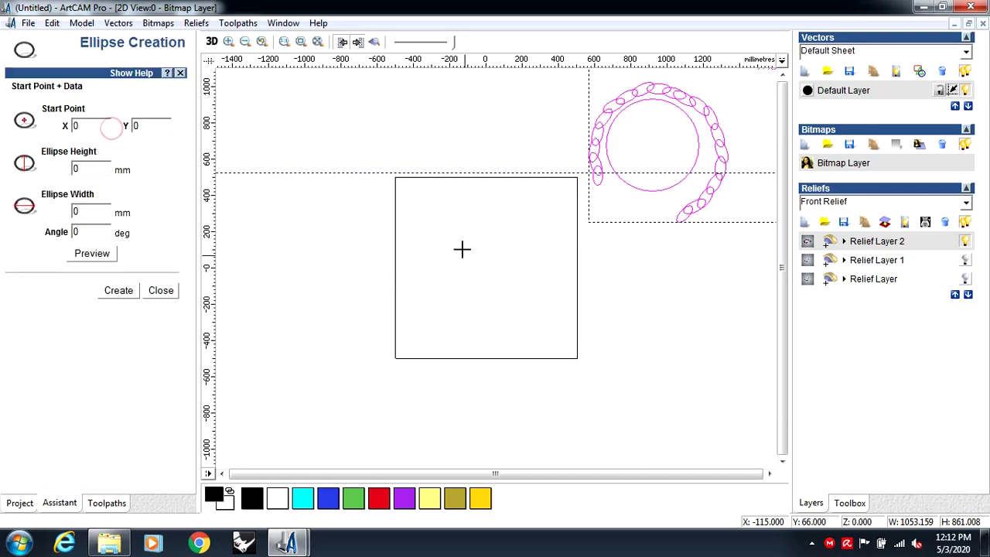
pyautogui.moveTo(453, 239); pyautogui.dragTo(531, 301)
pyautogui.press('Escape')
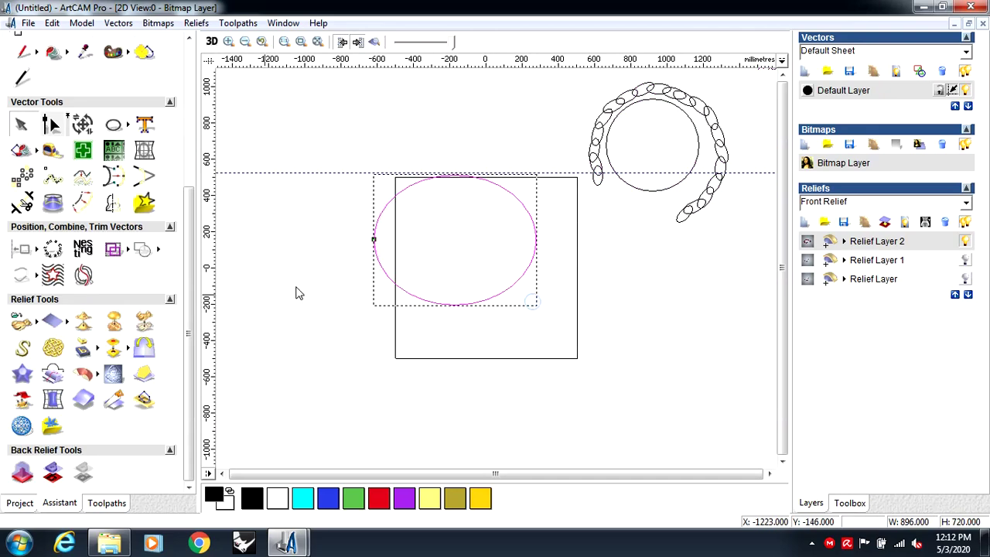
pyautogui.click(37, 248)
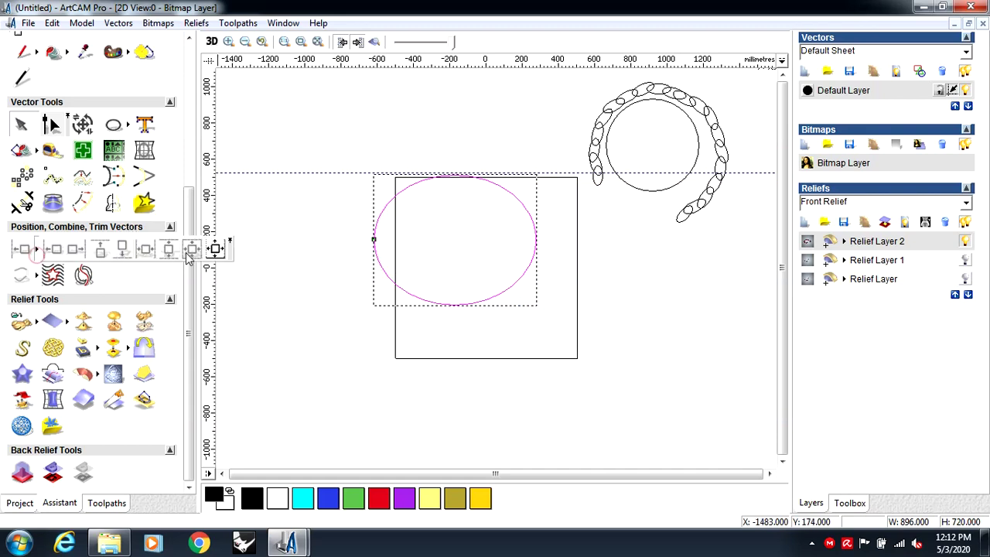
pyautogui.click(216, 249)
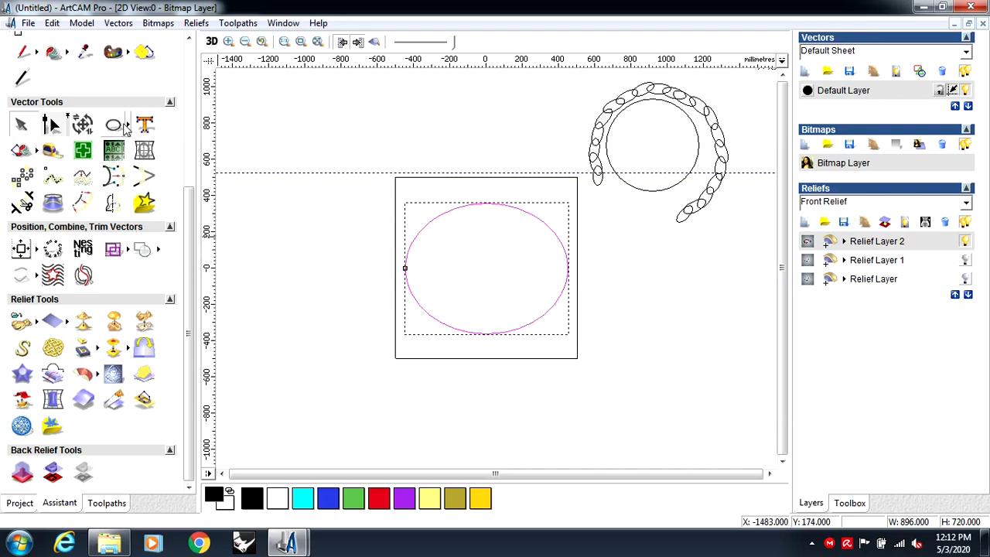
# - Draw a rectangle about 656 mm wide and 816 mm high crossing the ellipse, and centre it in the model
pyautogui.click(130, 125)
pyautogui.click(146, 124)
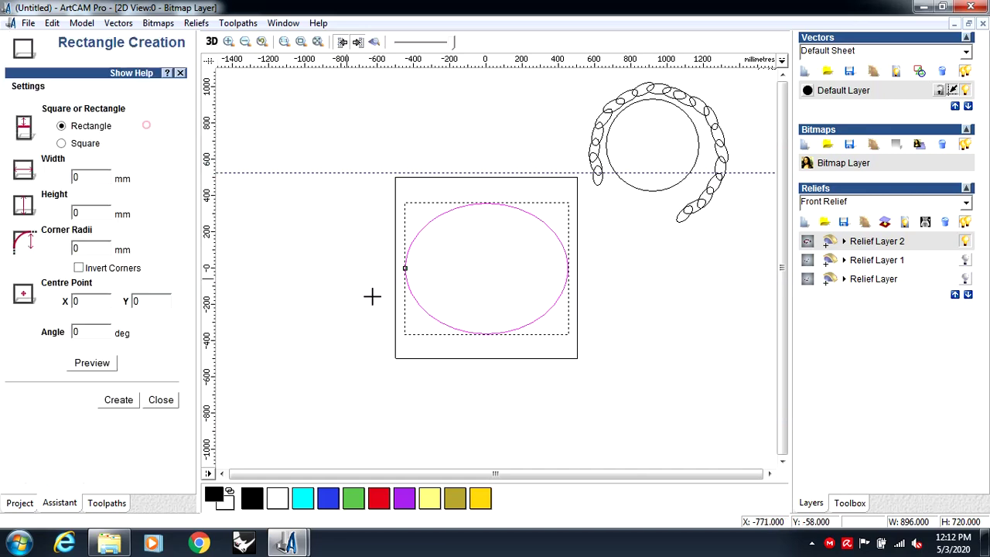
pyautogui.moveTo(431, 195); pyautogui.dragTo(550, 343)
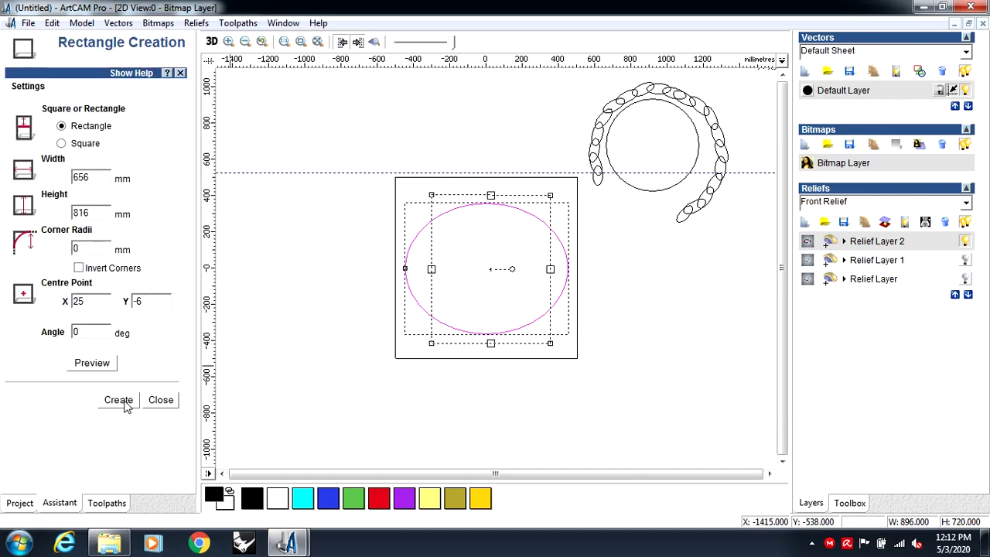
pyautogui.click(120, 400)
pyautogui.click(161, 399)
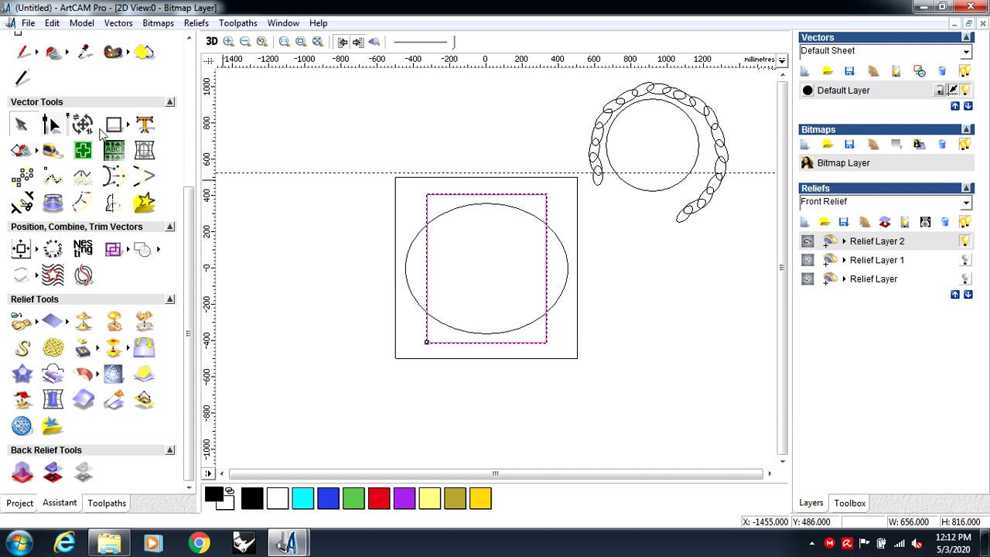
# - Draw a nearly horizontal straight polyline about 904 mm wide across the upper part of the ellipse and rectangle
pyautogui.click(130, 124)
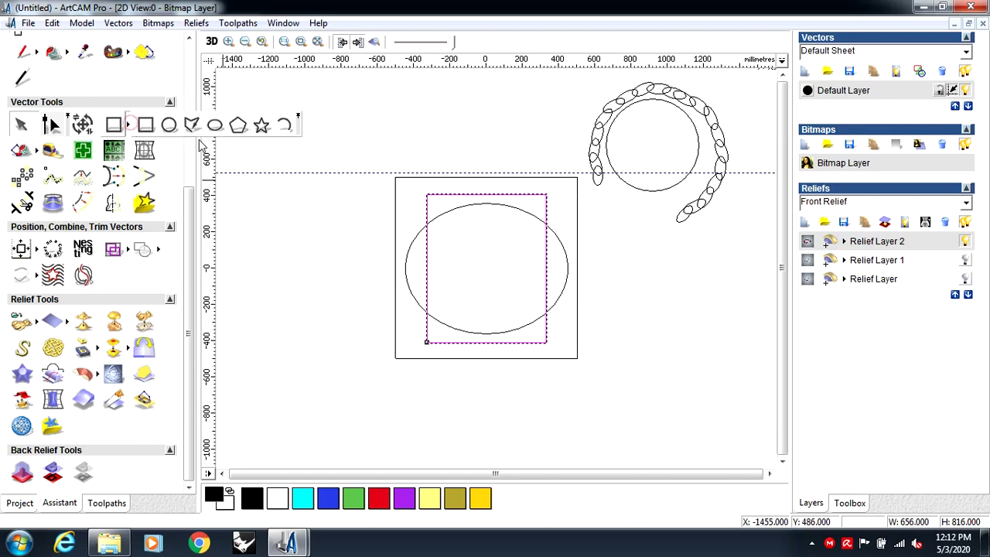
pyautogui.click(186, 121)
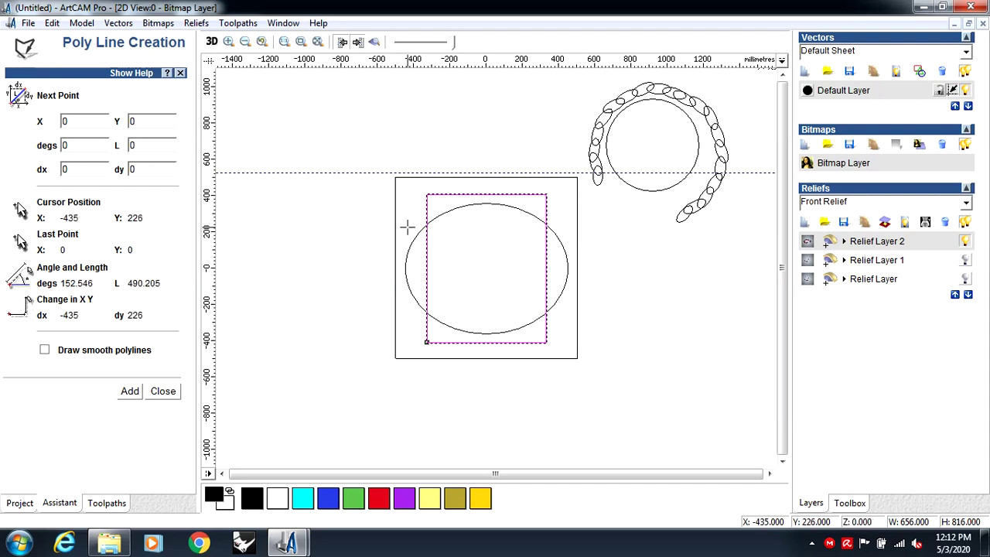
pyautogui.click(405, 226)
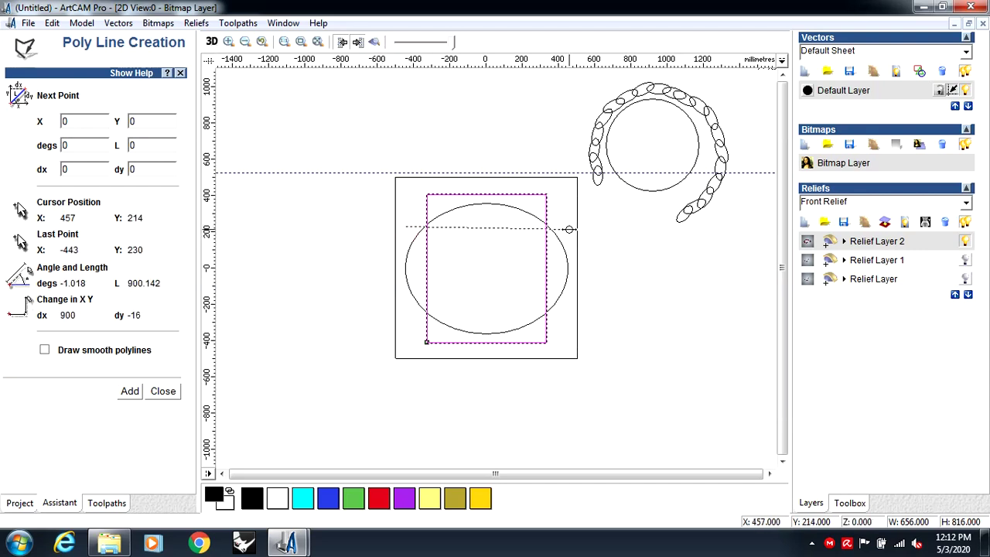
pyautogui.click(569, 229)
pyautogui.press('Escape')
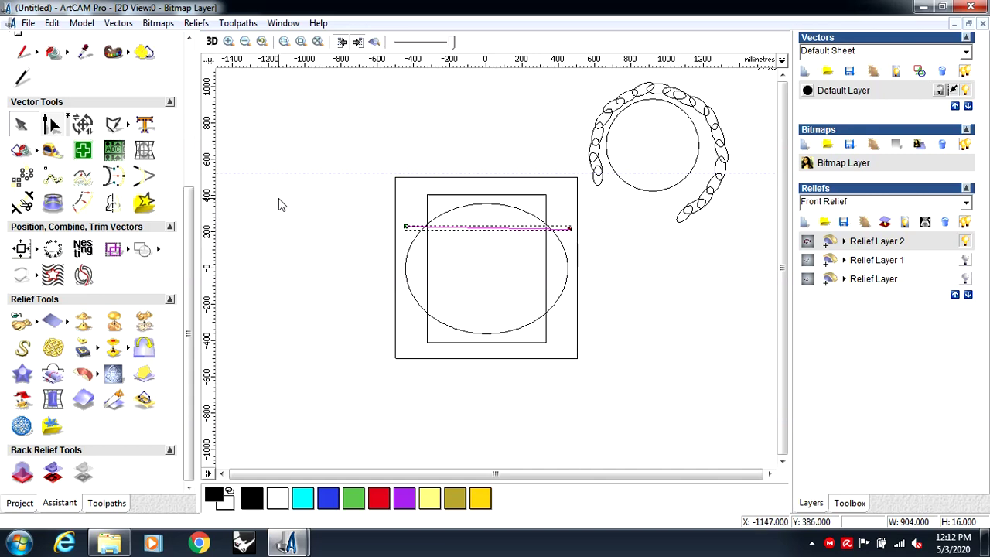
# - Duplicate the line and place the copy about 114 mm below the original
pyautogui.press('Down')
pyautogui.press('Down')
pyautogui.press('Down')
pyautogui.press('Down')
pyautogui.press('Down')
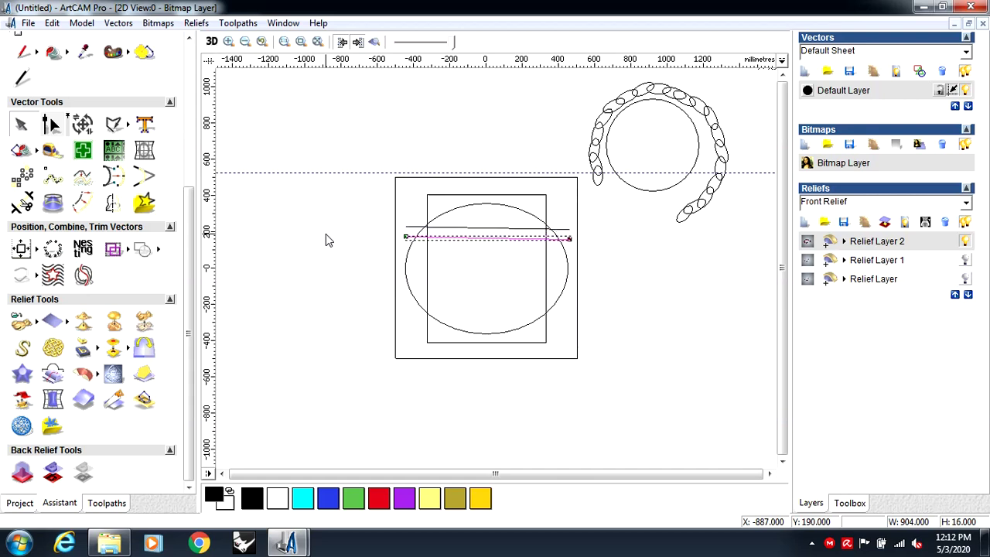
pyautogui.click(305, 216)
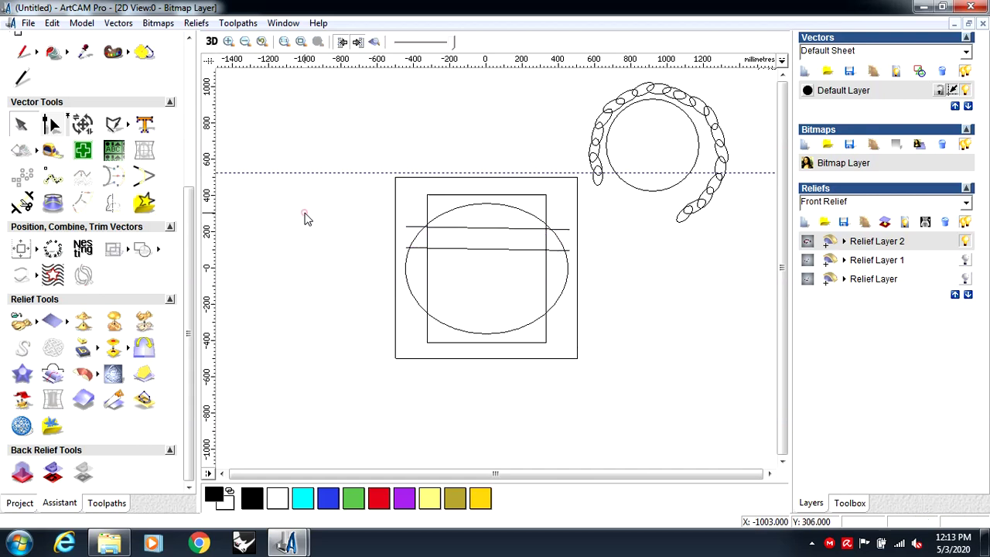
# - Mirror the two lines about their bottom edge three times in succession, keeping the originals, to fill the ellipse with lines
pyautogui.moveTo(387, 198); pyautogui.dragTo(594, 300)
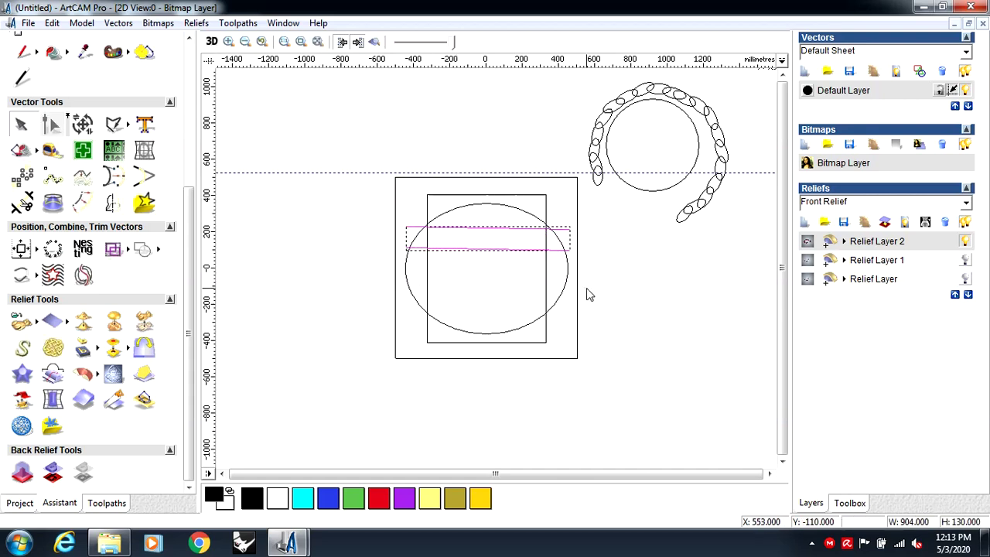
pyautogui.click(109, 203)
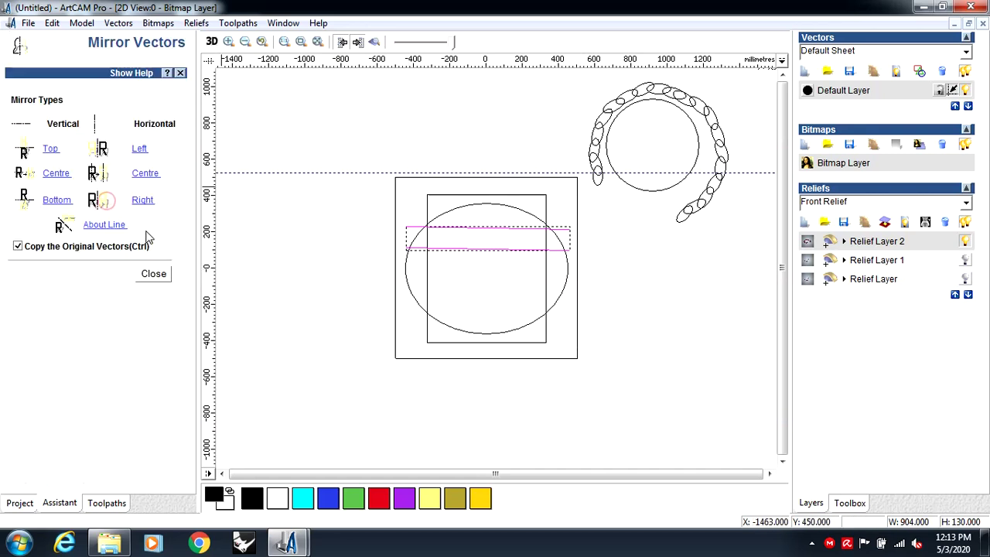
pyautogui.click(56, 199)
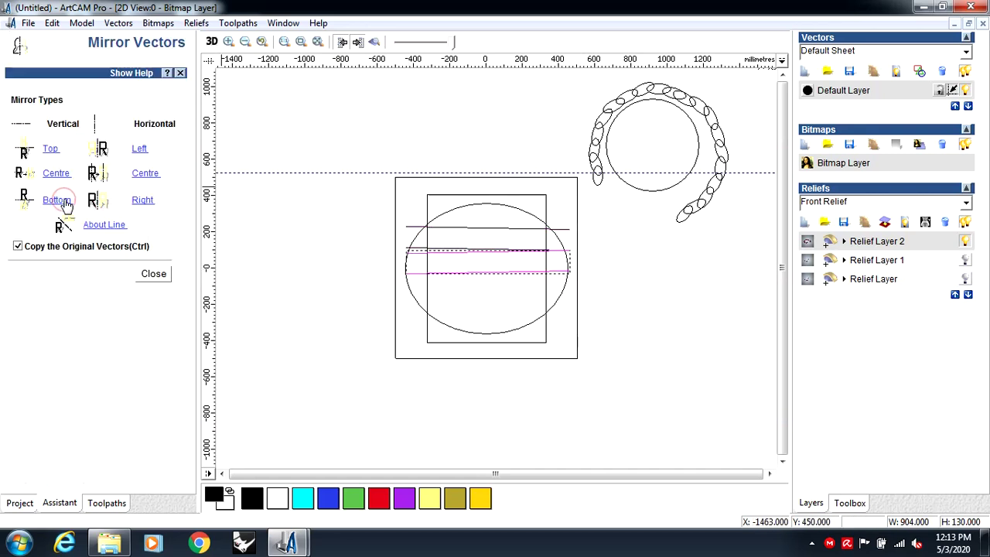
pyautogui.click(56, 200)
pyautogui.click(57, 199)
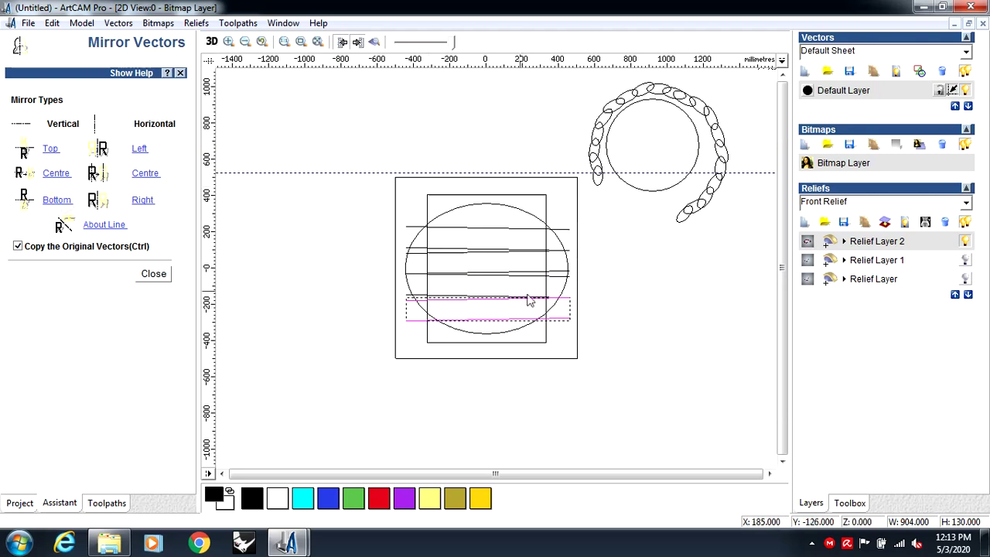
pyautogui.click(153, 273)
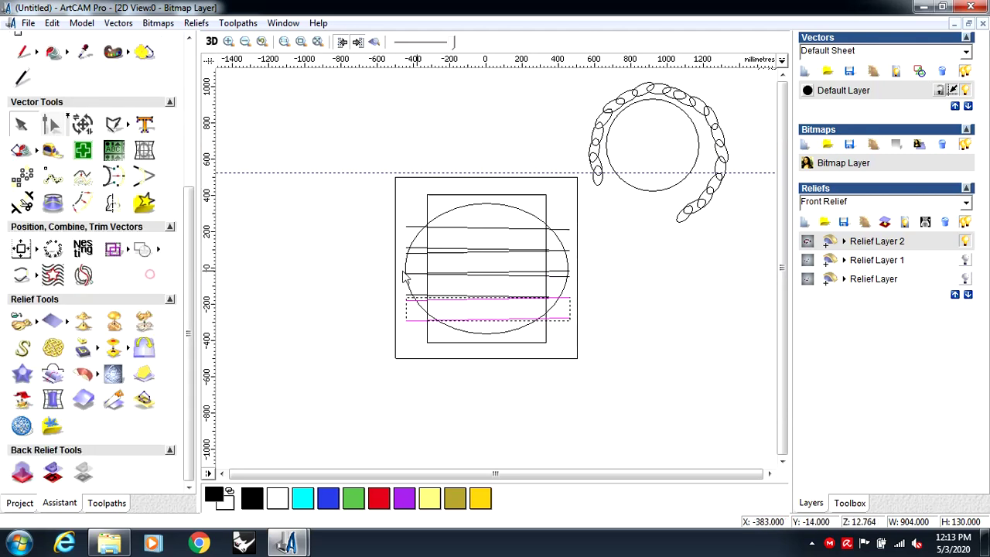
# - Move the topmost line up to about Y 290 mm, near the top of the ellipse
pyautogui.click(489, 226)
pyautogui.click(491, 228)
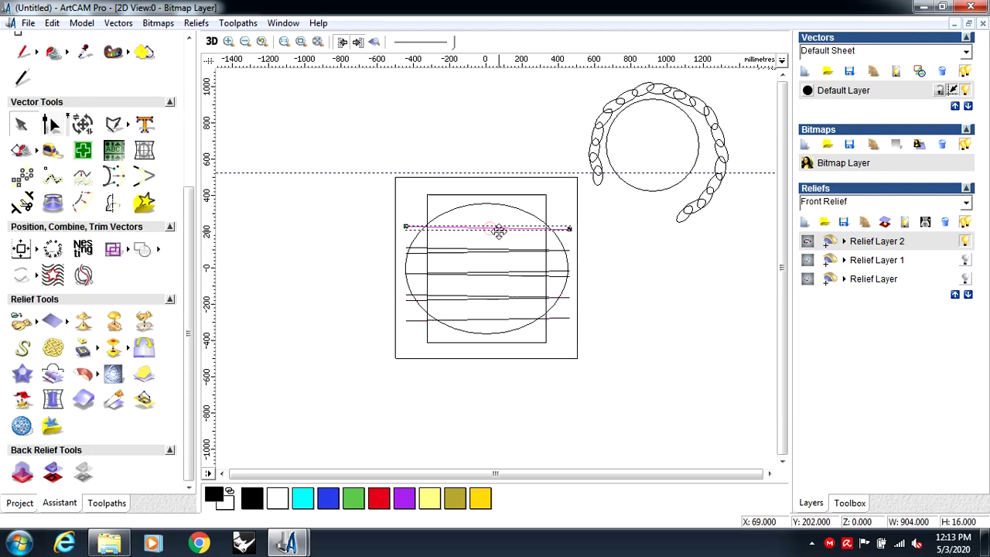
pyautogui.press('Up')
pyautogui.press('Up')
pyautogui.press('Up')
pyautogui.press('Up')
pyautogui.press('Up')
pyautogui.press('Up')
pyautogui.press('Up')
pyautogui.press('Up')
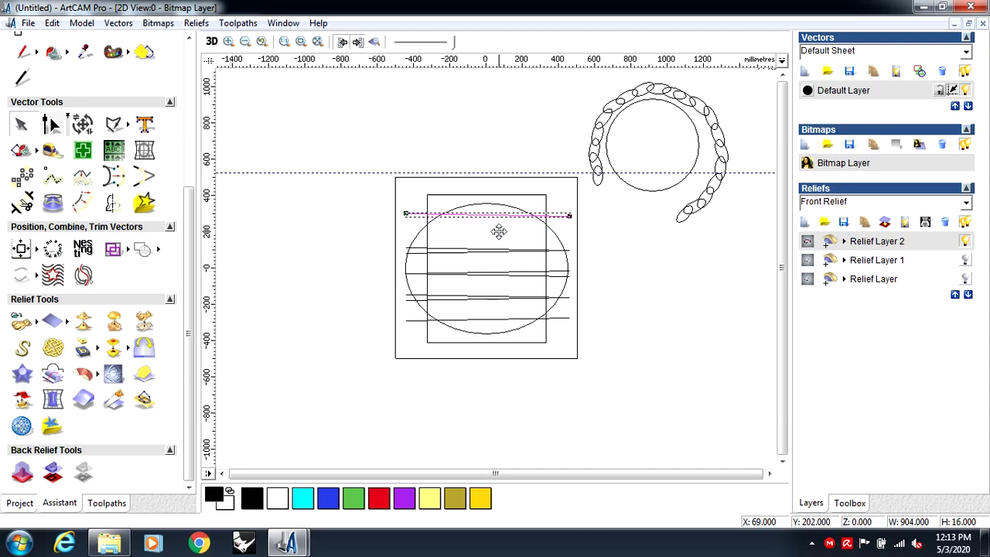
# - Move the second line from the top up to about Y 210 mm
pyautogui.click(451, 248)
pyautogui.press('Up')
pyautogui.press('Up')
pyautogui.press('Up')
pyautogui.press('Up')
pyautogui.press('Up')
pyautogui.press('Up')
pyautogui.press('Up')
pyautogui.press('Up')
pyautogui.press('Up')
pyautogui.press('Up')
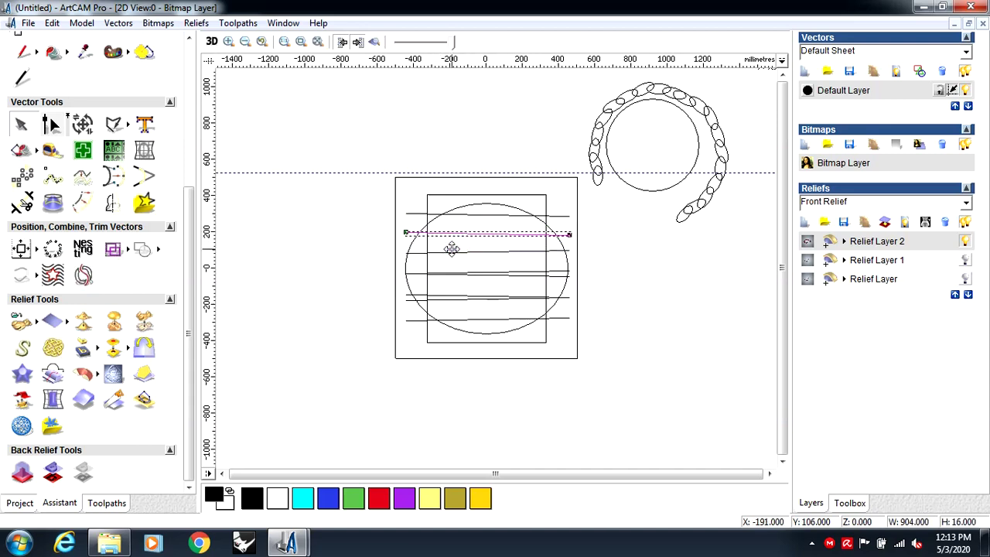
# - Move the third line from the top up to about Y 140 mm
pyautogui.click(460, 253)
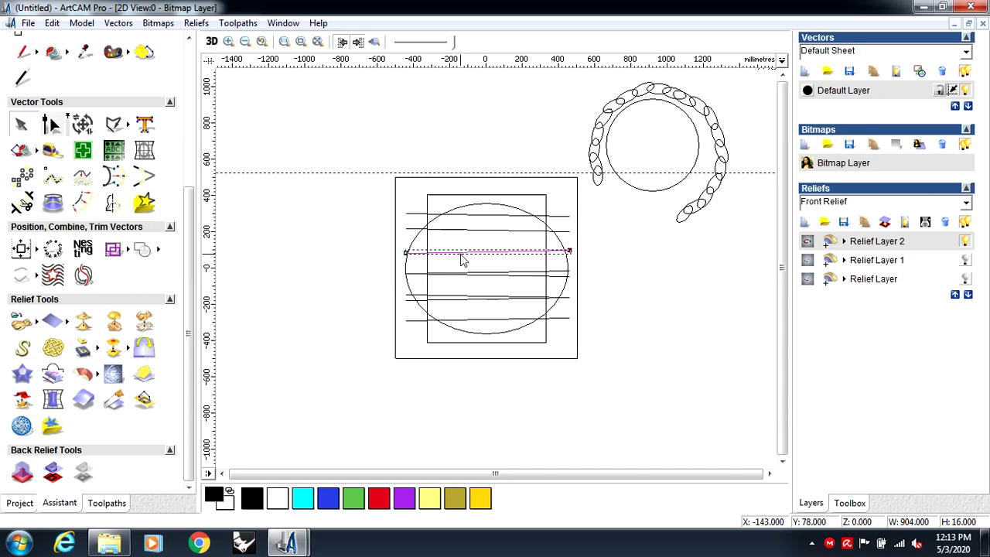
pyautogui.press('Up')
pyautogui.press('Up')
pyautogui.press('Up')
pyautogui.press('Up')
pyautogui.press('Up')
pyautogui.press('Up')
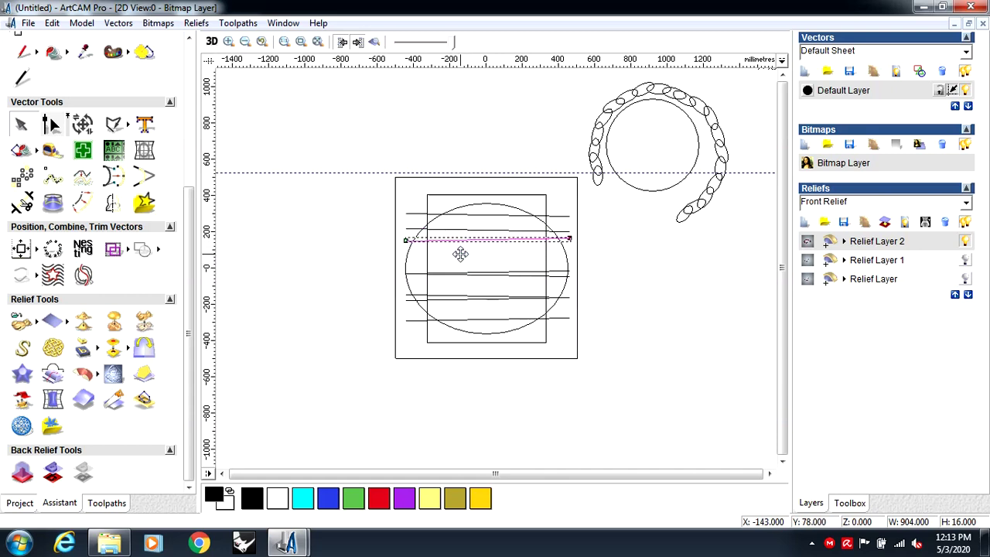
# - Move the upper line of the close pair at the ellipse's middle up to about Y 50 mm
pyautogui.click(542, 274)
pyautogui.press('Up')
pyautogui.press('Up')
pyautogui.press('Up')
pyautogui.press('Up')
pyautogui.press('Up')
pyautogui.press('Up')
pyautogui.press('Up')
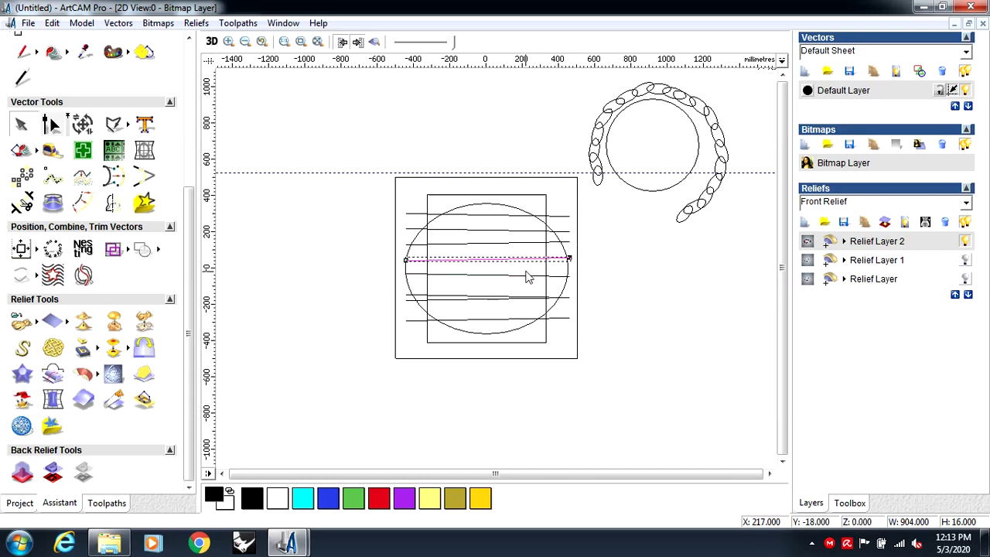
# - Move the lower line of the remaining close pair up to about Y -115 mm, above its neighbour
pyautogui.click(497, 300)
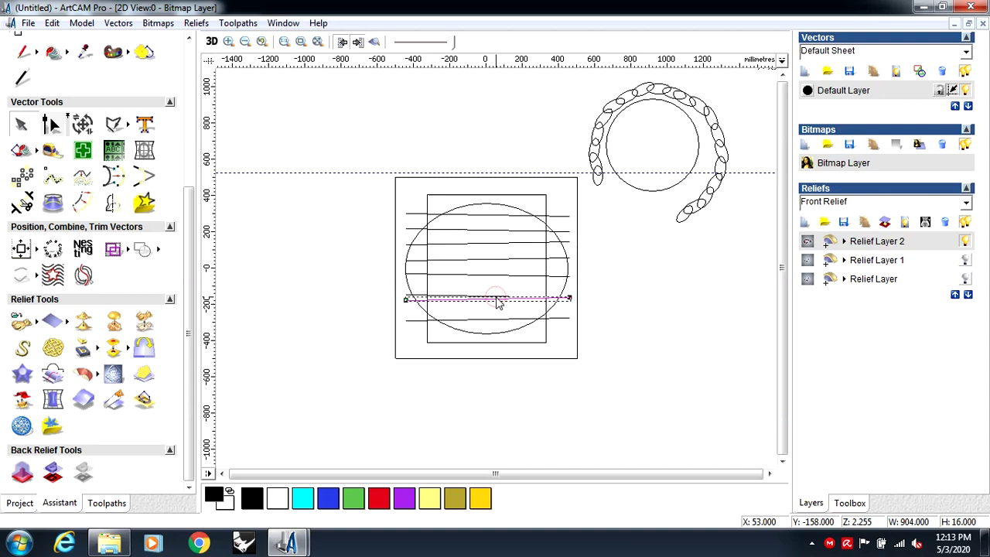
pyautogui.press('Up')
pyautogui.press('Up')
pyautogui.press('Up')
pyautogui.press('Up')
pyautogui.press('Up')
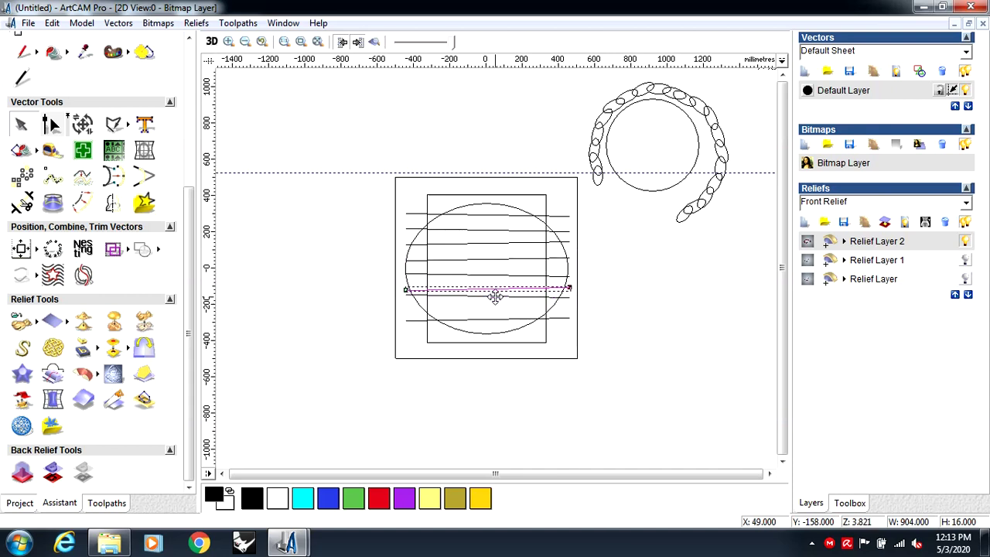
# - Move the second line from the bottom down to about Y -200 mm to even out the spacing
pyautogui.click(497, 295)
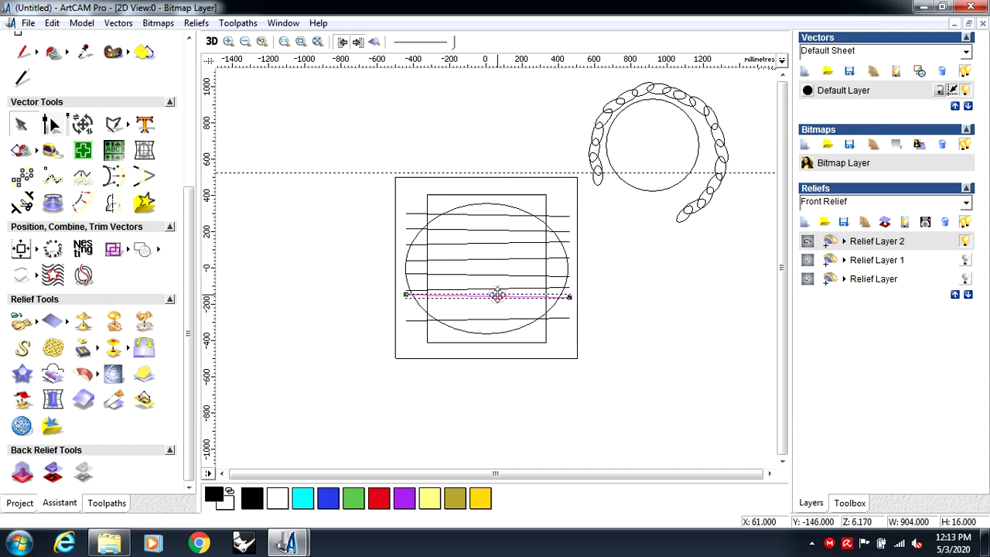
pyautogui.press('Down')
pyautogui.press('Down')
pyautogui.press('Down')
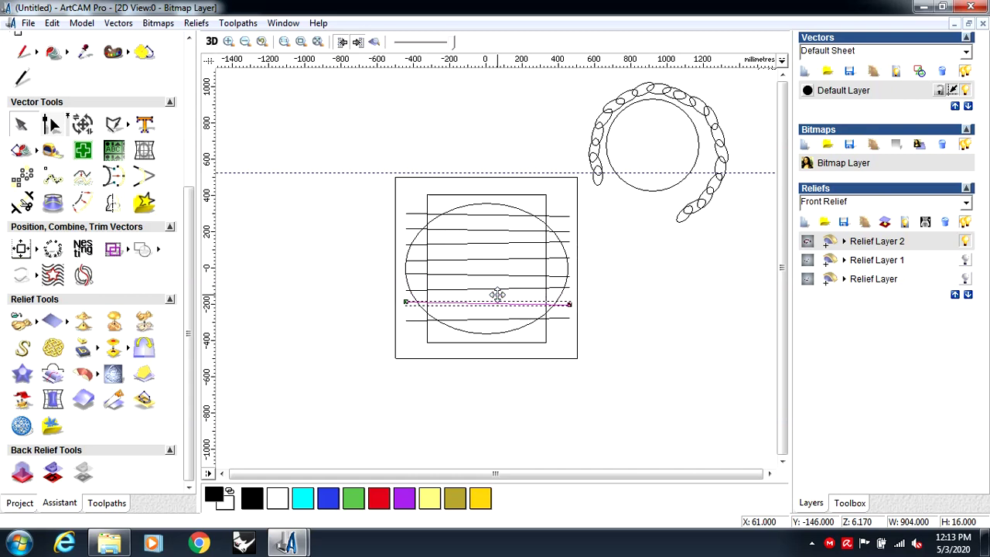
pyautogui.press('Down')
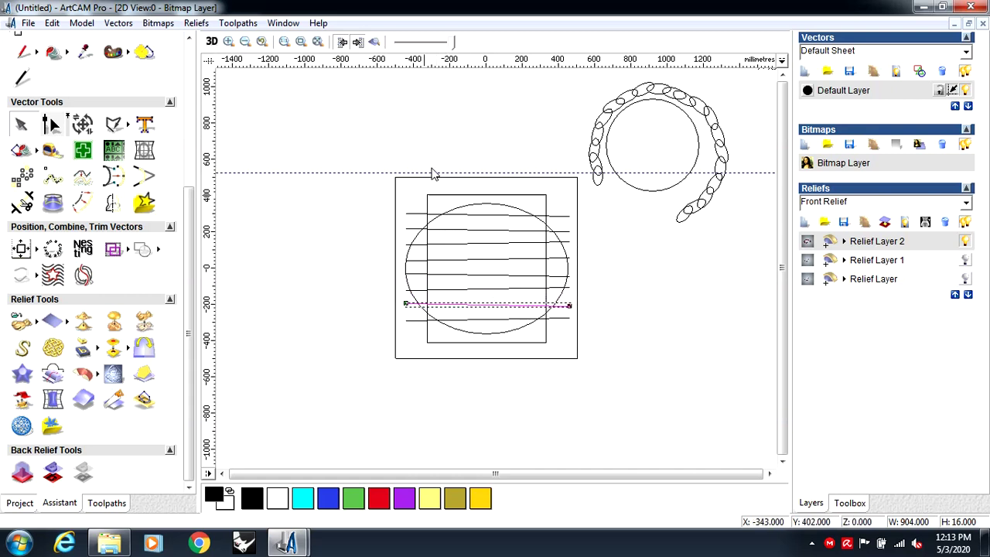
pyautogui.click(335, 203)
# - Trim off the line ends that project beyond the left side of the ellipse
pyautogui.scroll(2, 483, 289)
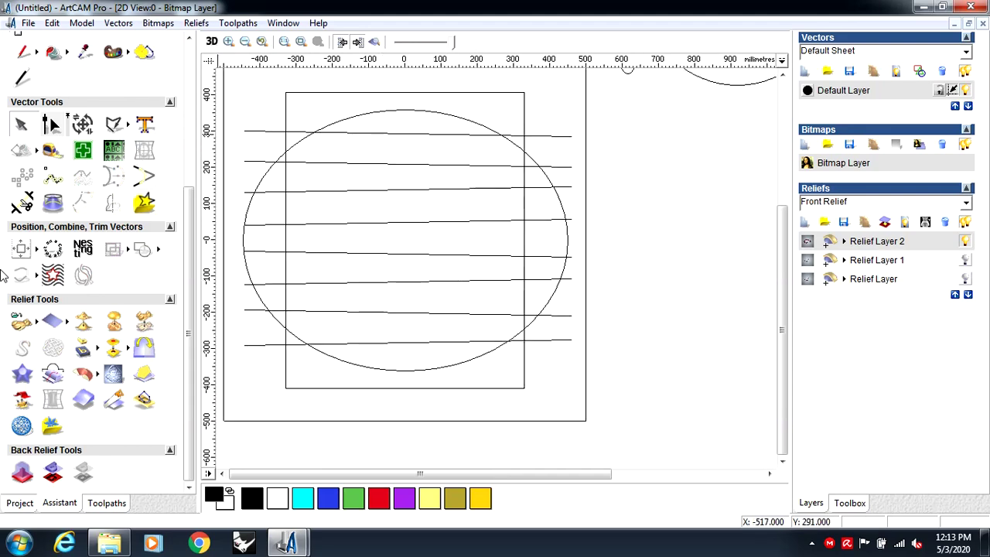
pyautogui.click(21, 203)
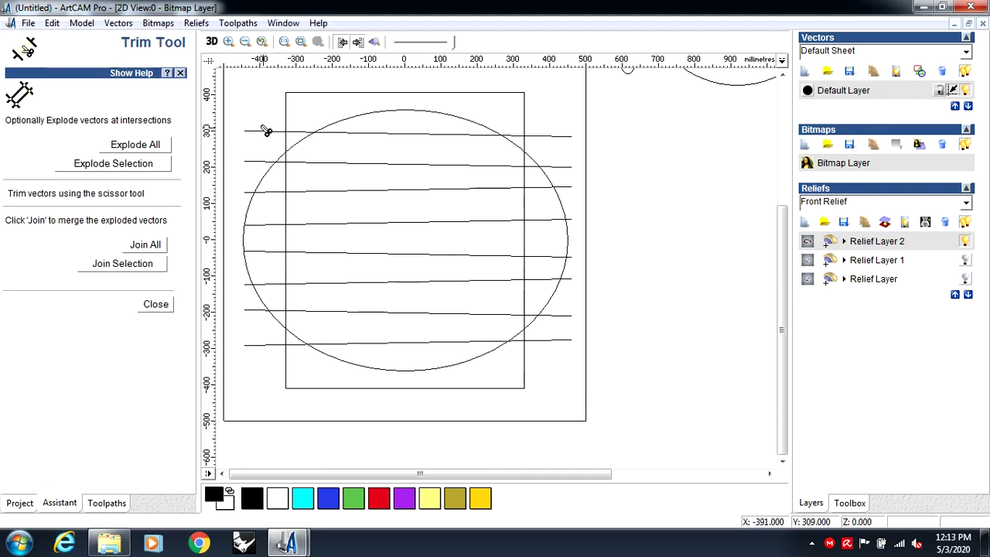
pyautogui.click(301, 133)
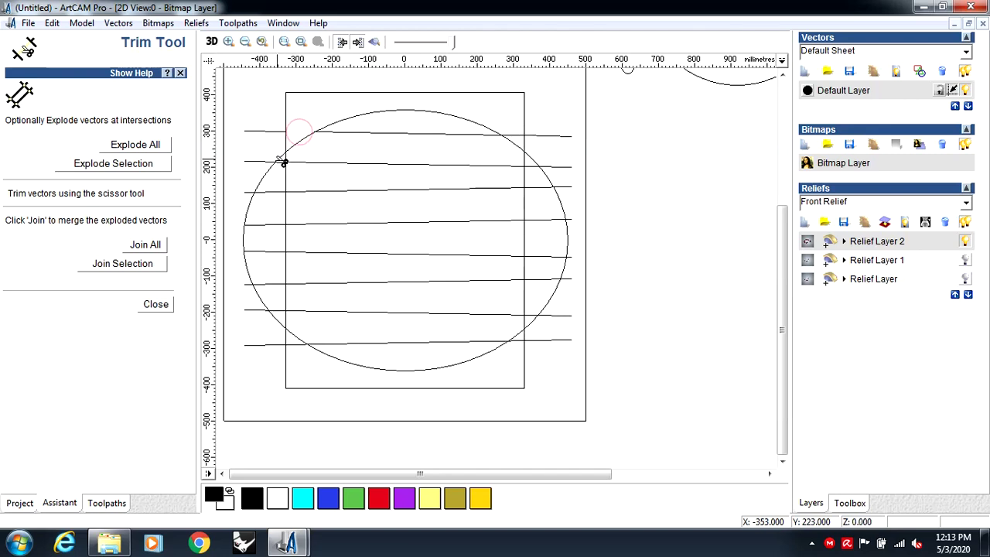
pyautogui.click(271, 163)
pyautogui.click(264, 133)
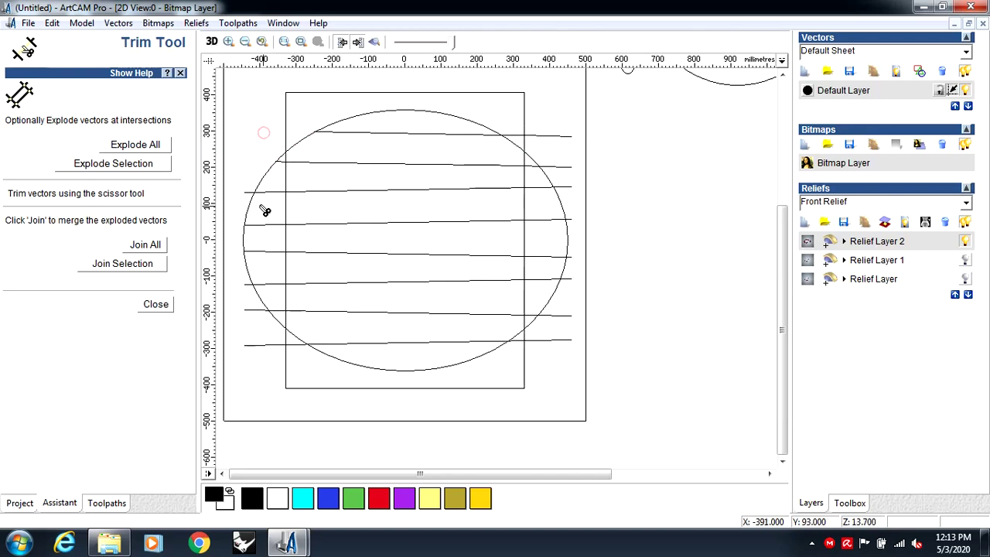
pyautogui.click(250, 193)
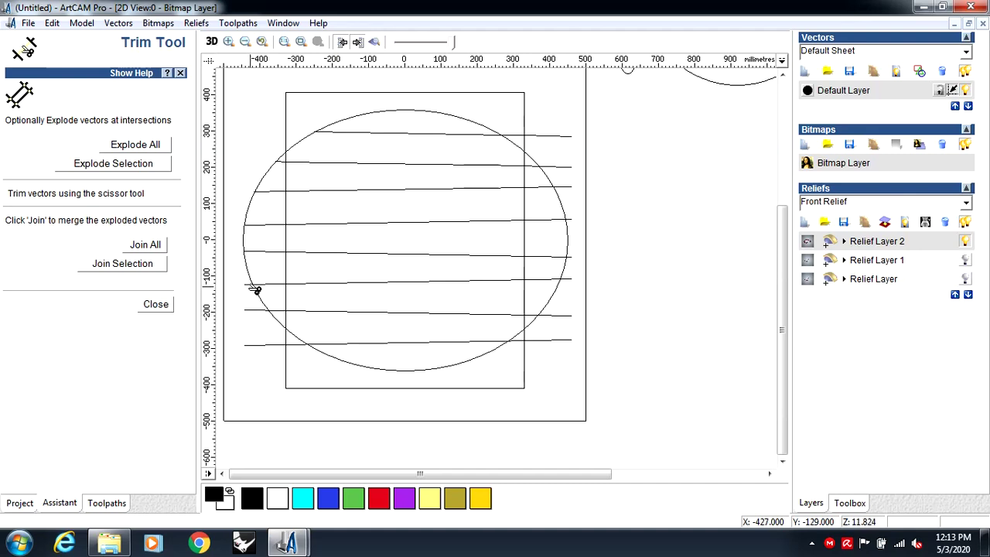
pyautogui.click(252, 285)
pyautogui.click(258, 314)
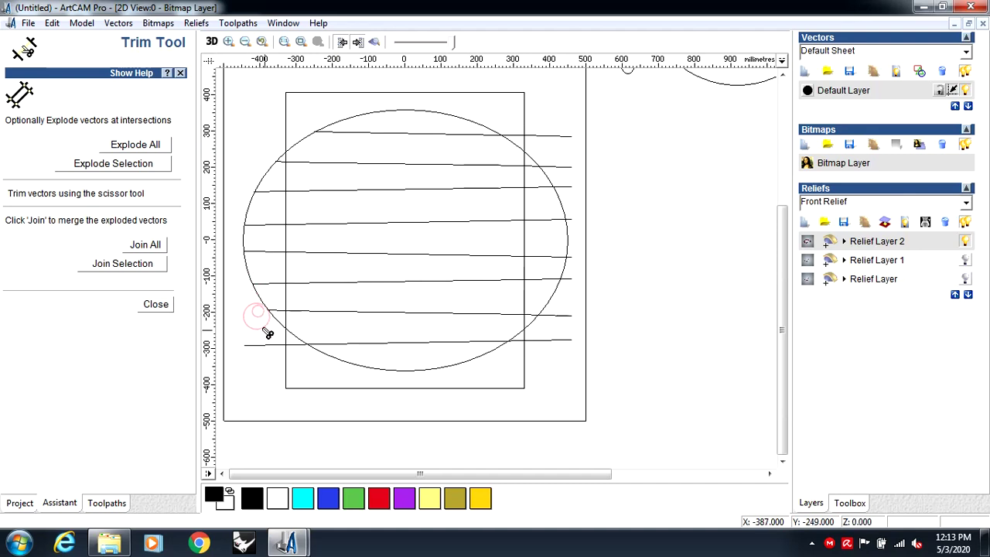
pyautogui.click(296, 347)
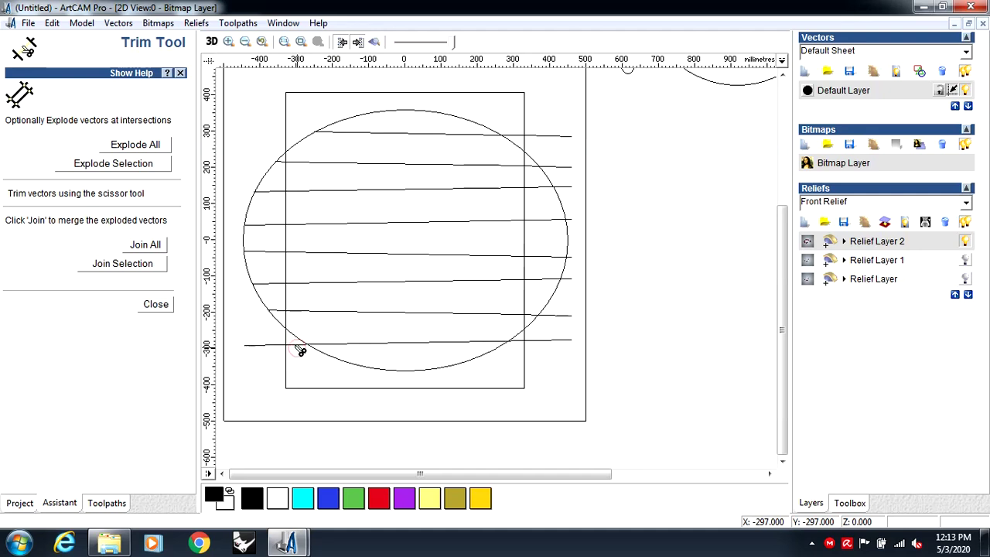
pyautogui.click(278, 346)
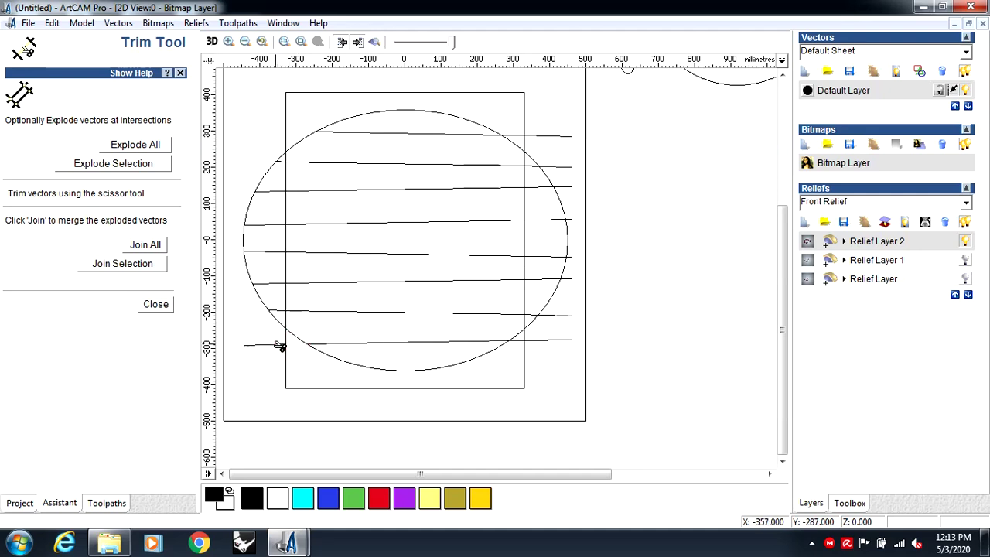
pyautogui.click(278, 345)
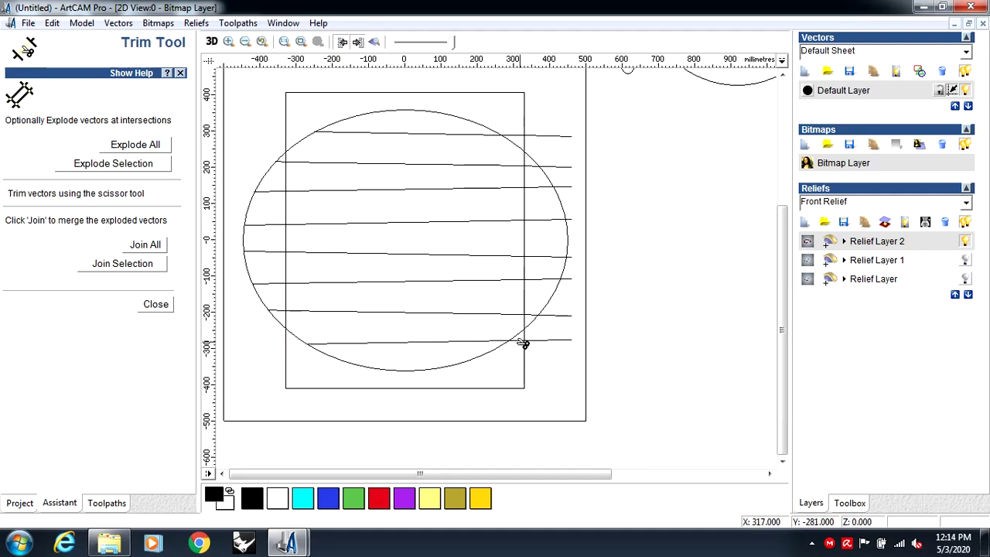
# - Trim off all the line ends that project beyond the right side of the ellipse and finish trimming
pyautogui.click(544, 339)
pyautogui.click(563, 317)
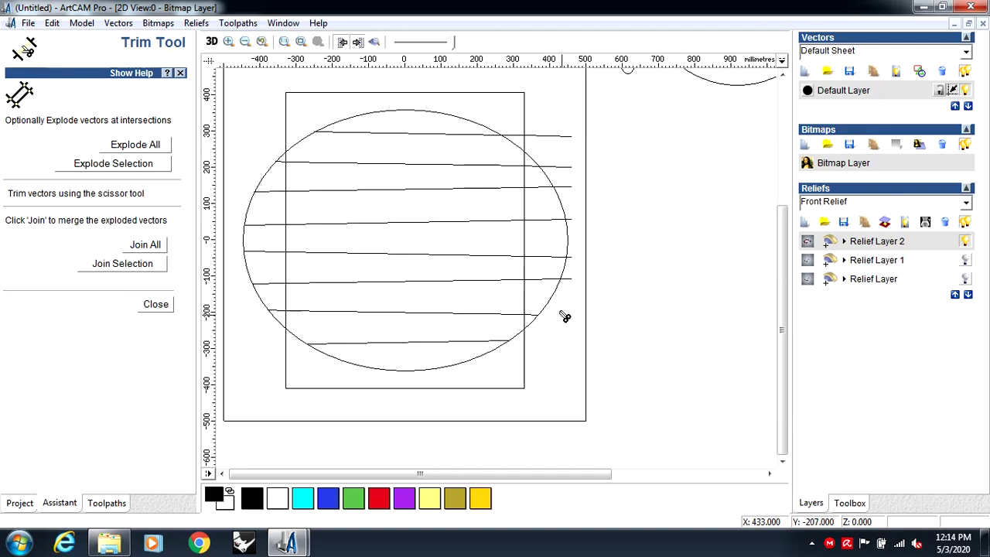
pyautogui.click(574, 281)
pyautogui.click(573, 257)
pyautogui.click(578, 223)
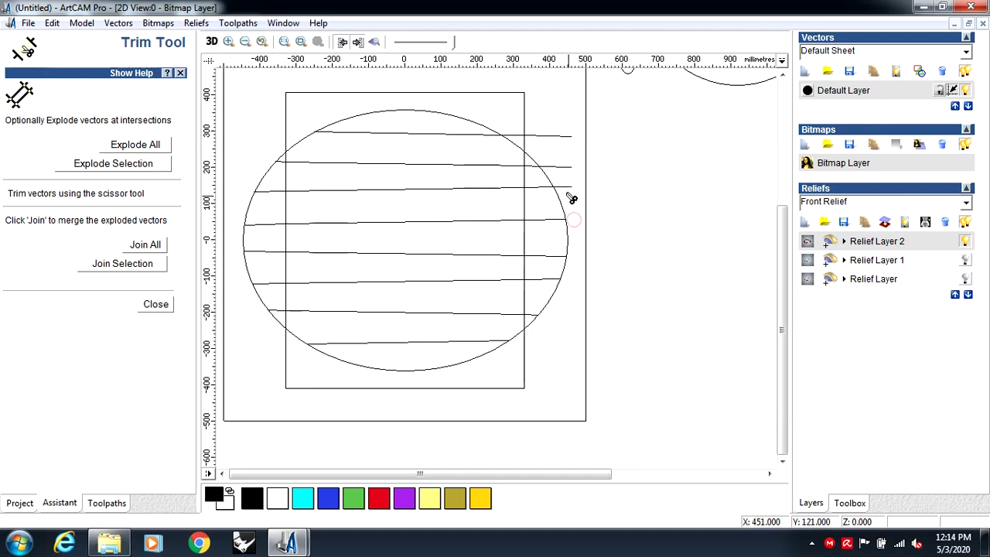
pyautogui.click(572, 186)
pyautogui.click(564, 166)
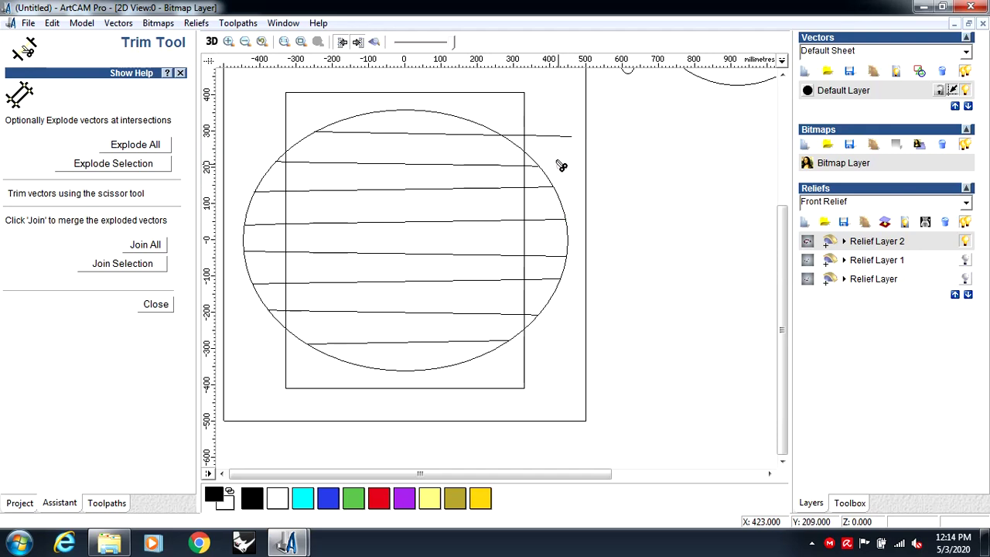
pyautogui.click(550, 136)
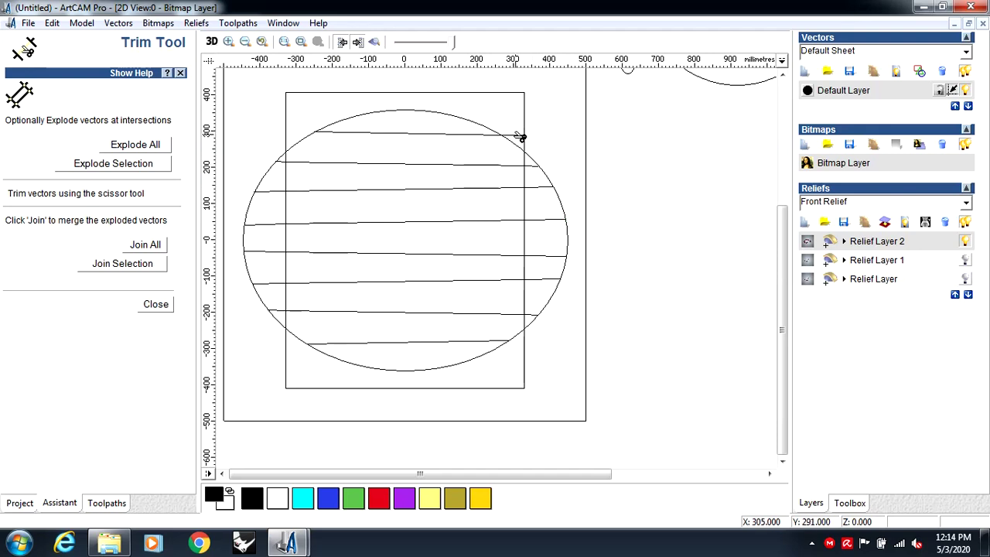
pyautogui.scroll(-1, 488, 178)
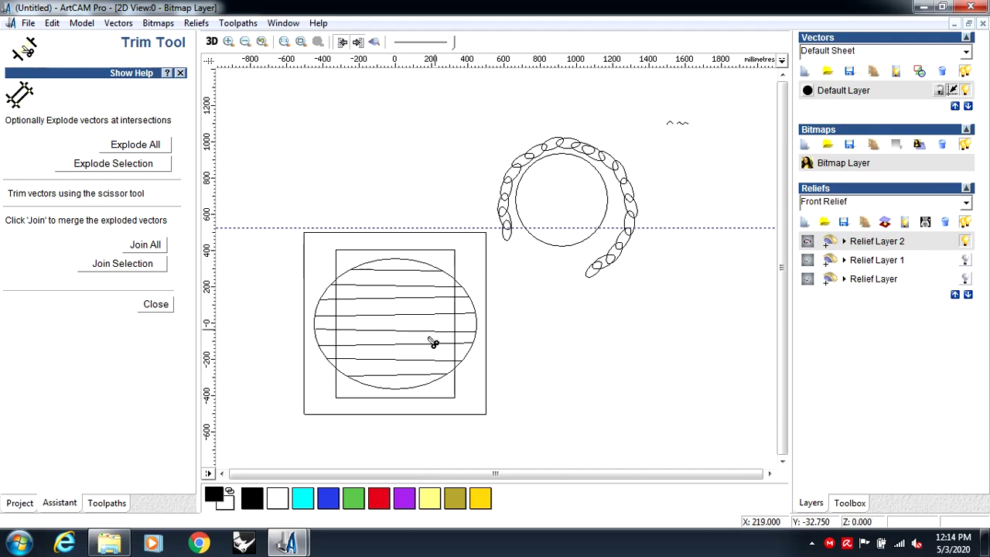
pyautogui.scroll(1, 413, 350)
pyautogui.scroll(-1, 408, 347)
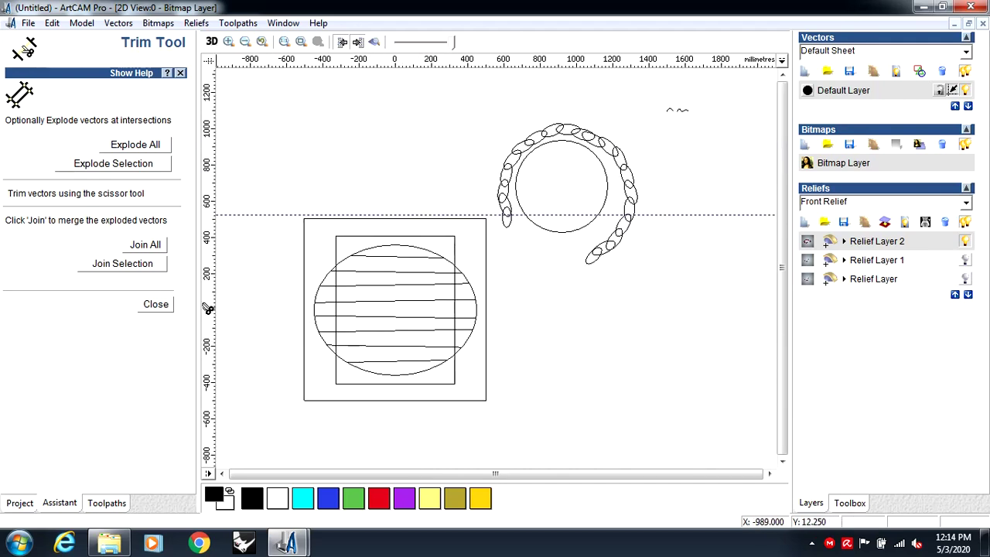
pyautogui.click(157, 306)
# - Select the ellipse, rectangle and crossing lines, adding the middle small profile vector last as the weave cross-section
pyautogui.moveTo(265, 190)
pyautogui.mouseDown()
pyautogui.moveTo(372, 316)
pyautogui.moveTo(485, 409)
pyautogui.mouseUp()
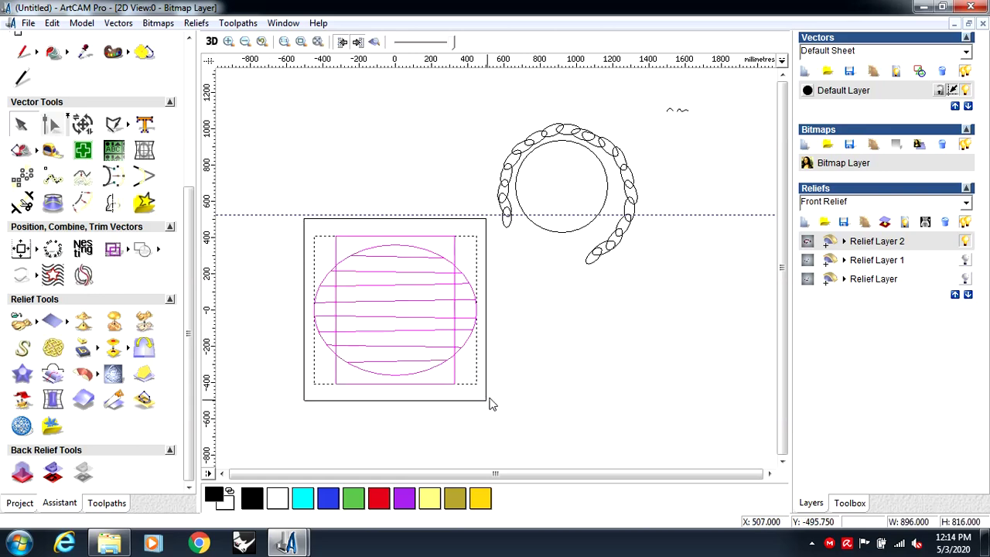
pyautogui.scroll(1, 688, 131)
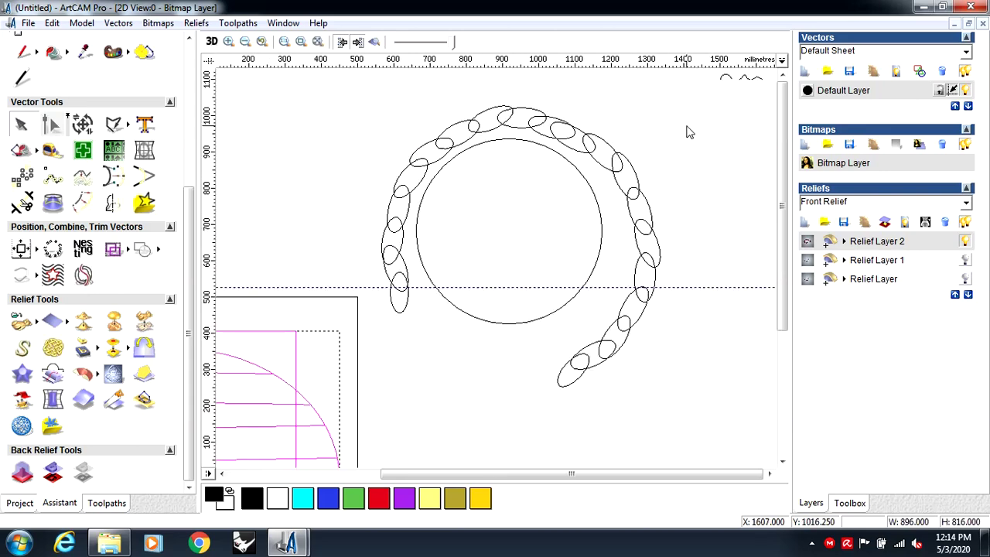
pyautogui.keyDown('shift'); pyautogui.click(746, 77); pyautogui.keyUp('shift')
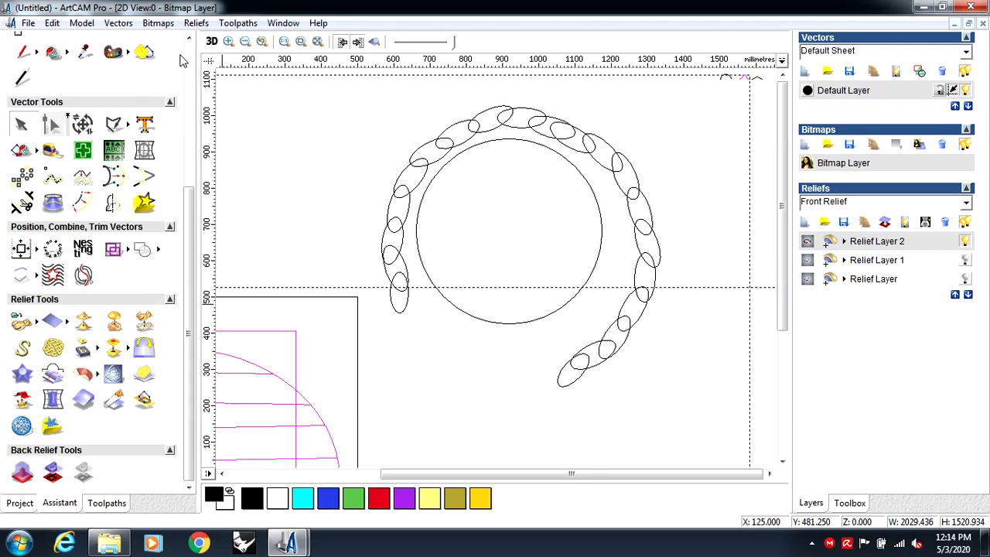
# - Add a new relief layer in the 3D view and hide Relief Layer 2
pyautogui.click(211, 40)
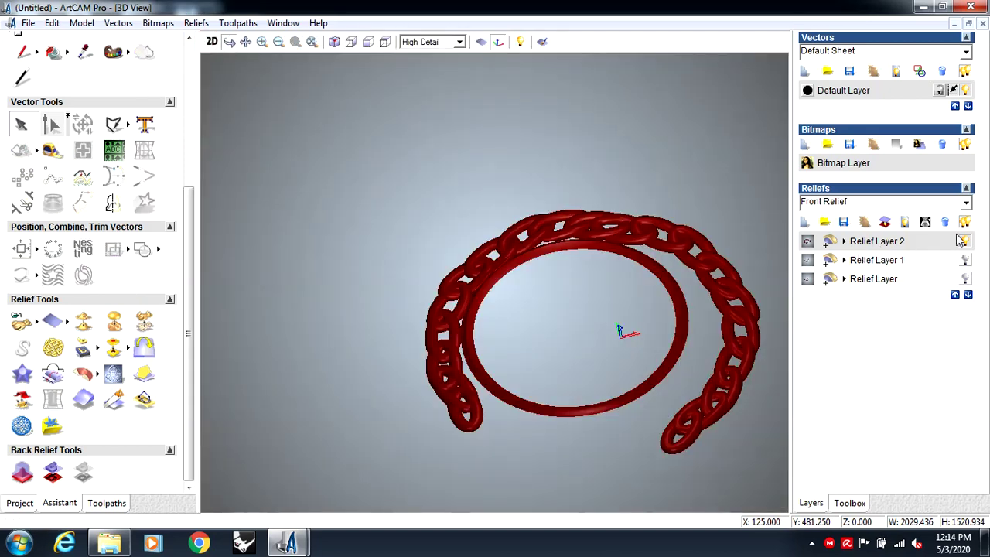
pyautogui.click(805, 221)
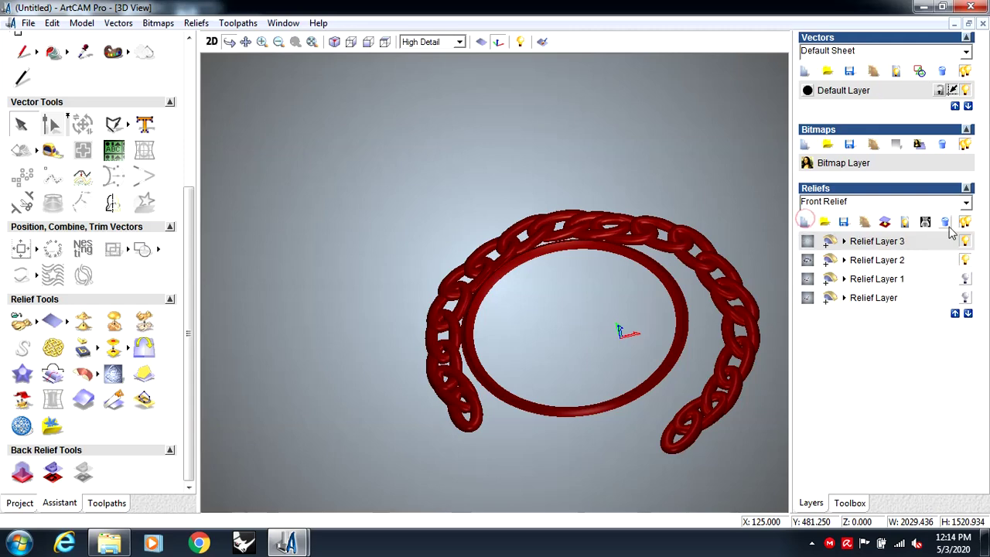
pyautogui.click(965, 260)
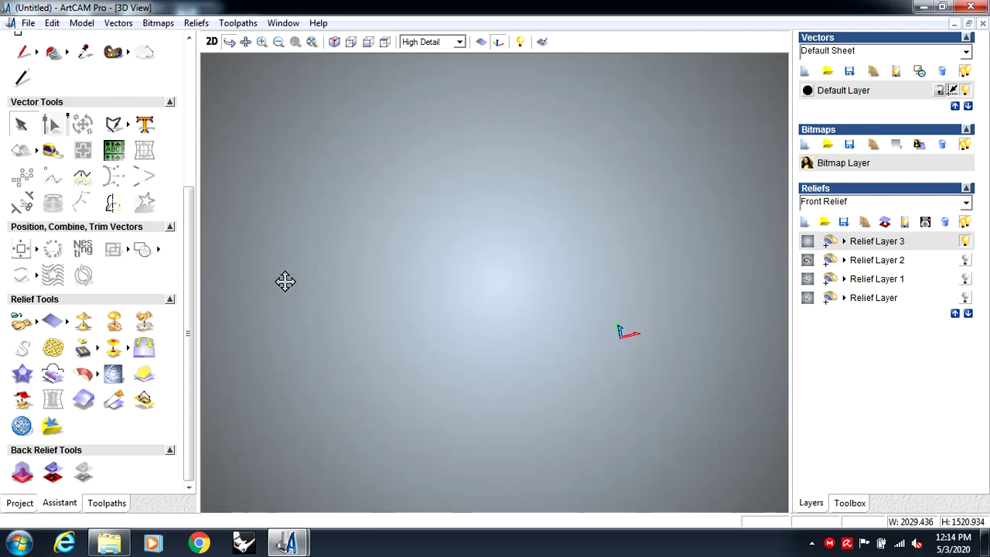
# - Create a weave relief with crossover length 2 relative to cross-section, 40% underpass depth, 20% overpass height, round corners and Add mode
pyautogui.click(54, 348)
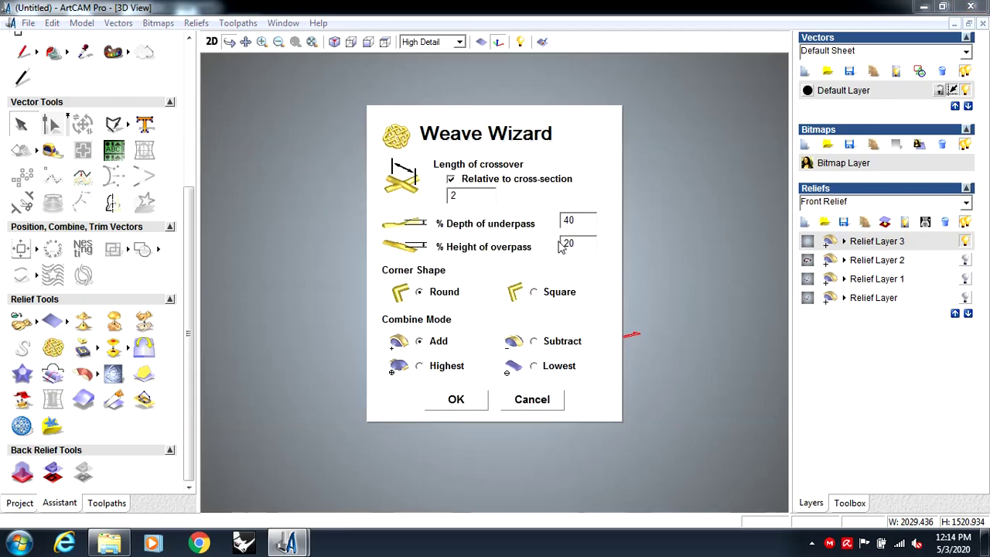
pyautogui.moveTo(479, 124); pyautogui.dragTo(225, 85)
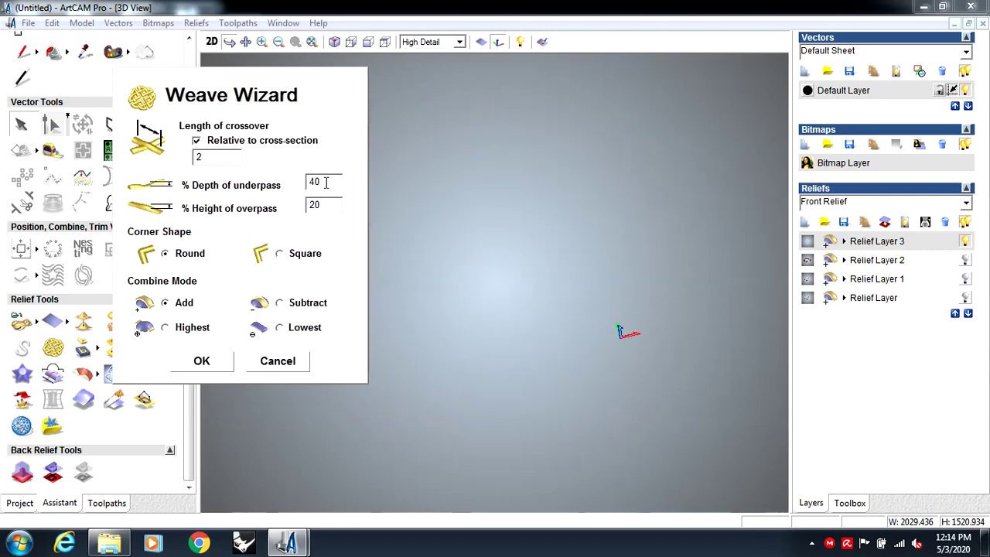
pyautogui.click(202, 362)
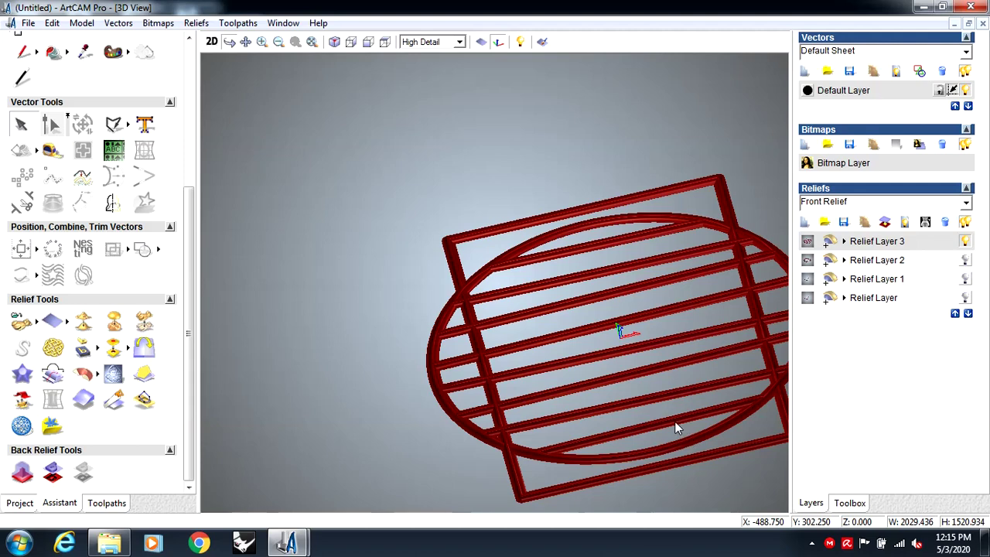
# - Examine the new weave from above and close up where the bars cross the rectangle and ellipse
pyautogui.click(385, 43)
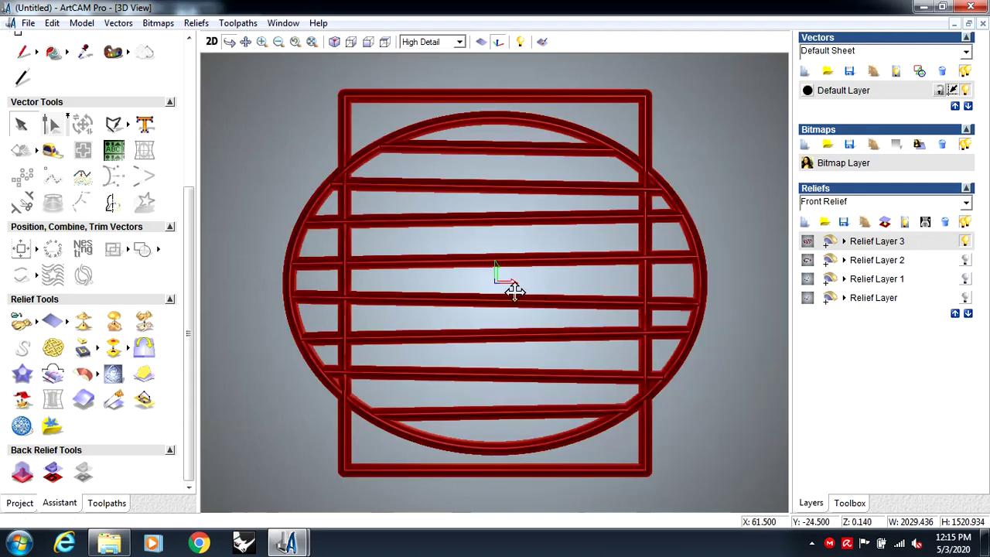
pyautogui.click(262, 42)
pyautogui.moveTo(280, 162); pyautogui.dragTo(397, 392)
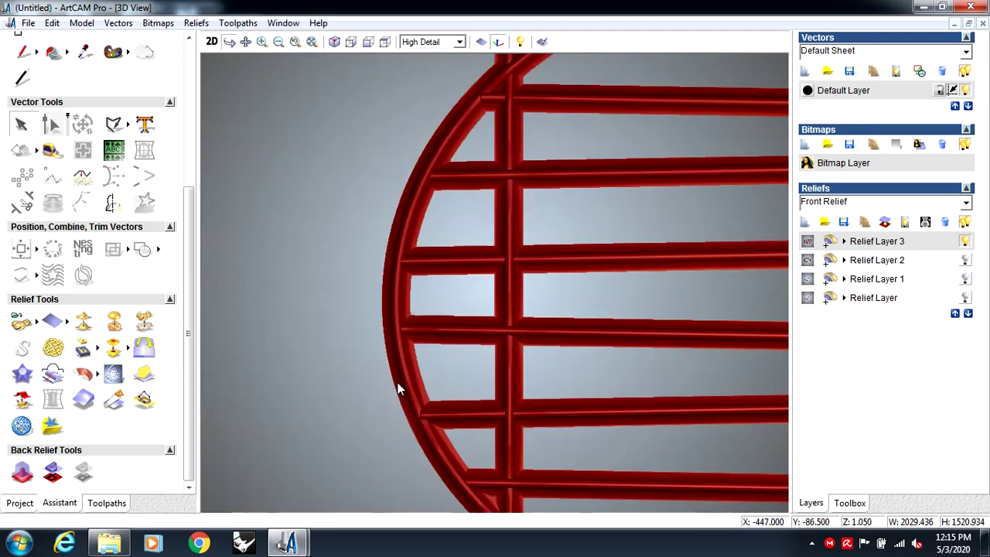
pyautogui.moveTo(531, 308); pyautogui.dragTo(489, 237)
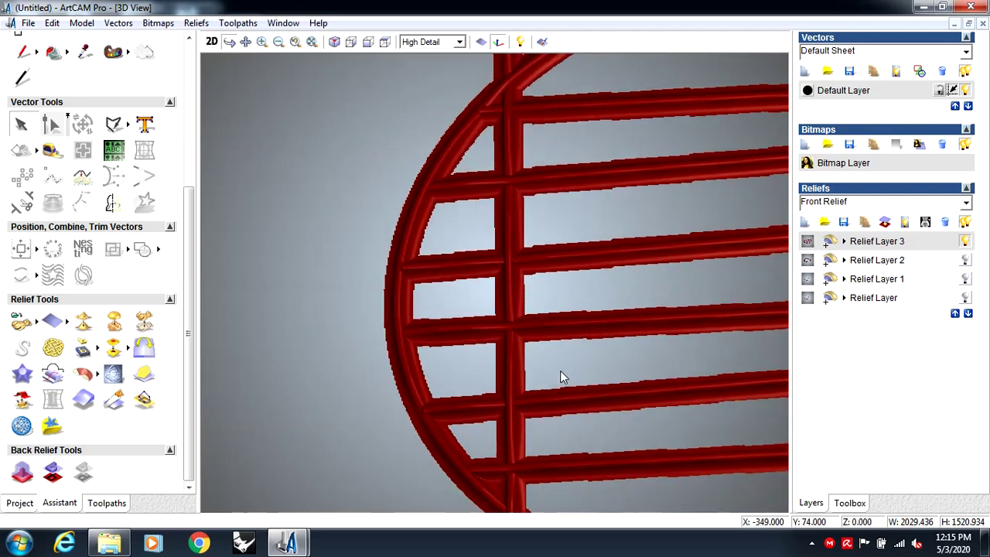
pyautogui.scroll(2, 503, 354)
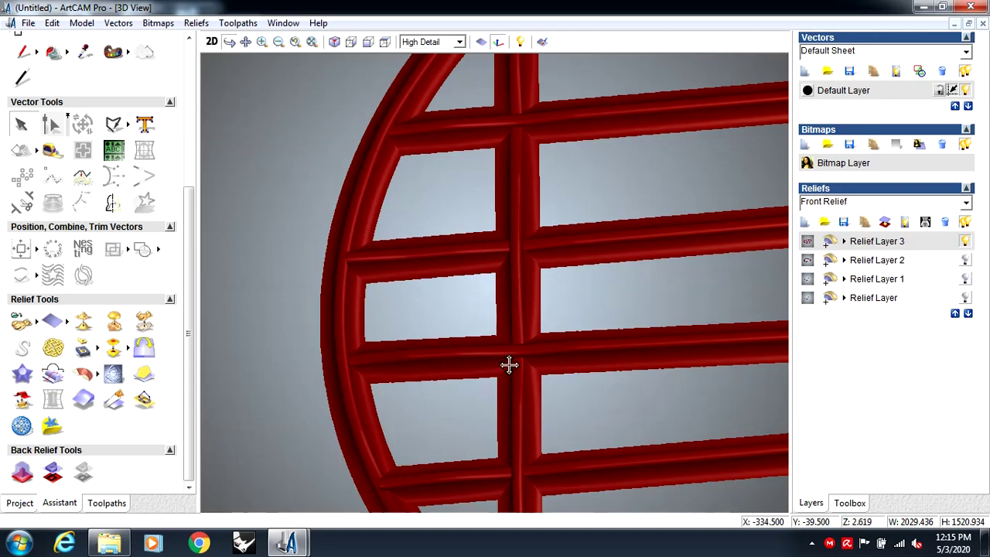
pyautogui.scroll(-3, 508, 351)
pyautogui.scroll(-3, 508, 352)
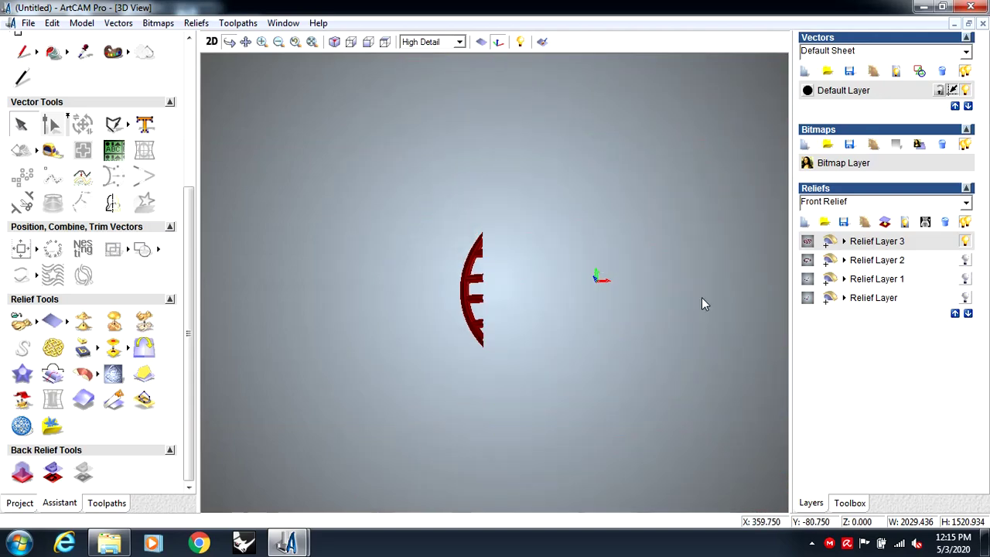
pyautogui.scroll(4, 545, 316)
pyautogui.scroll(2, 531, 314)
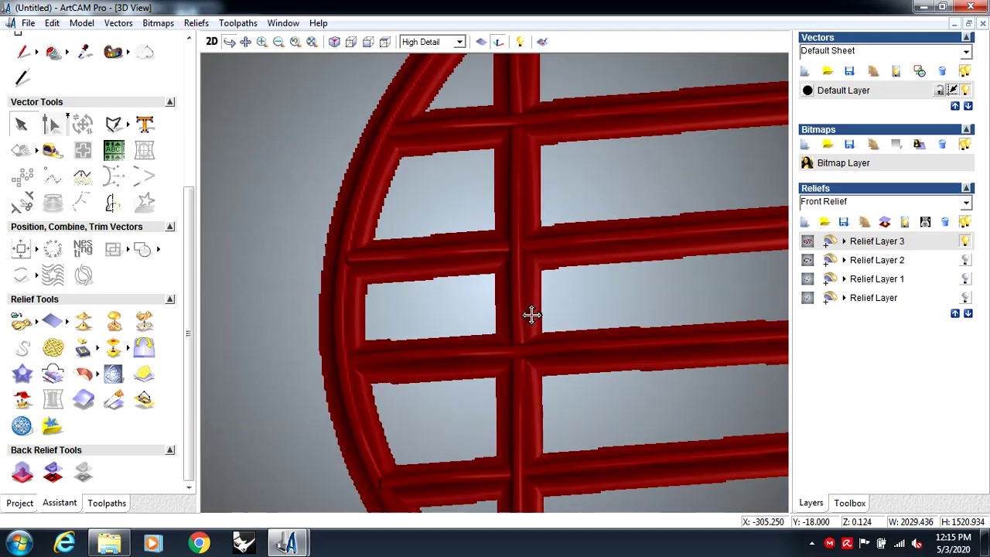
pyautogui.moveTo(506, 306); pyautogui.dragTo(597, 248)
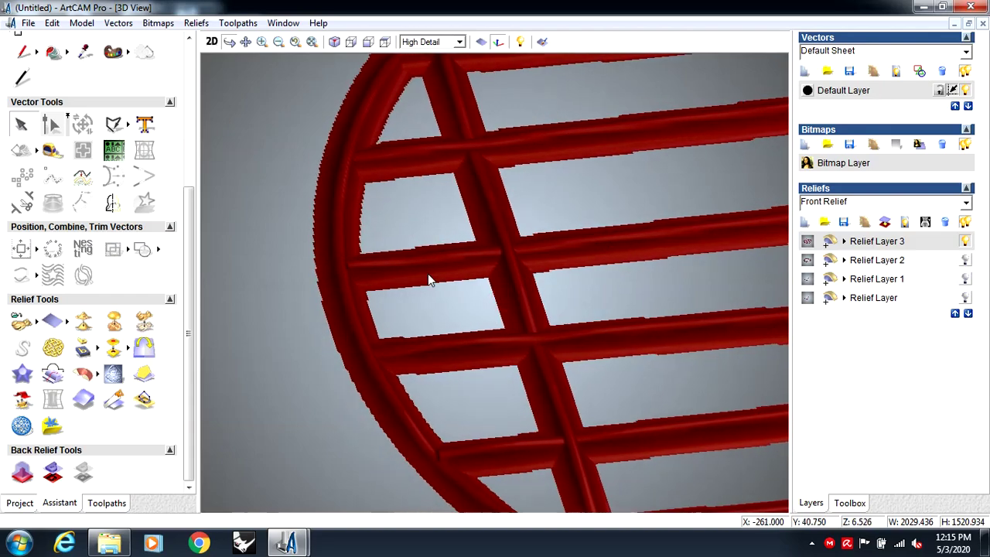
pyautogui.scroll(-5, 625, 302)
pyautogui.moveTo(729, 331); pyautogui.dragTo(632, 346)
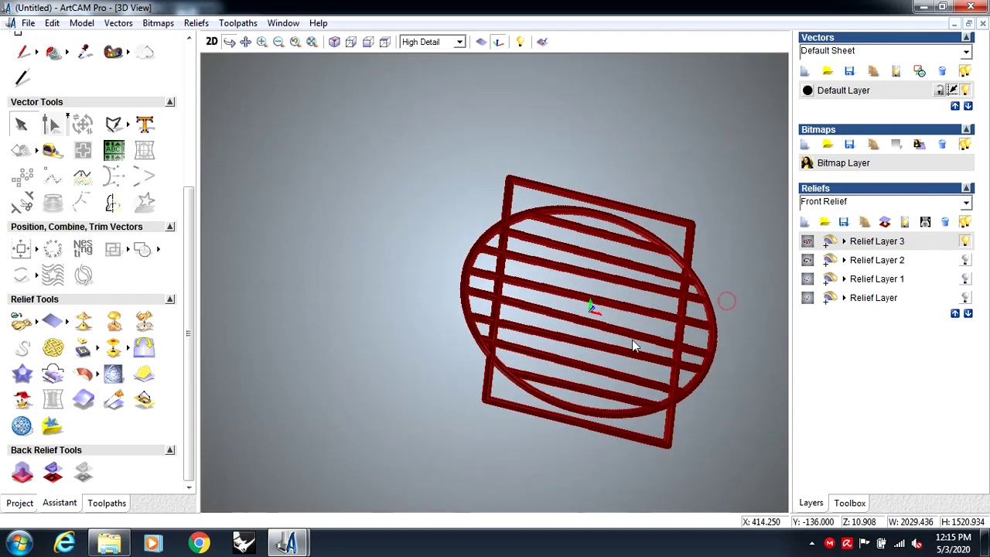
# - Compare the selected source vectors in the 2D view with the finished weave relief in 3D
pyautogui.click(211, 42)
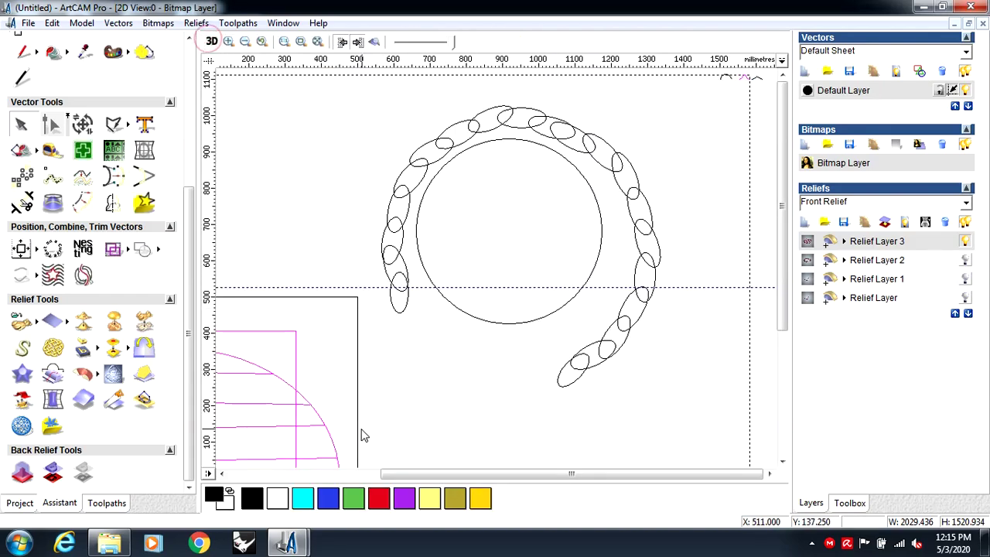
pyautogui.scroll(-3, 510, 336)
pyautogui.scroll(3, 442, 276)
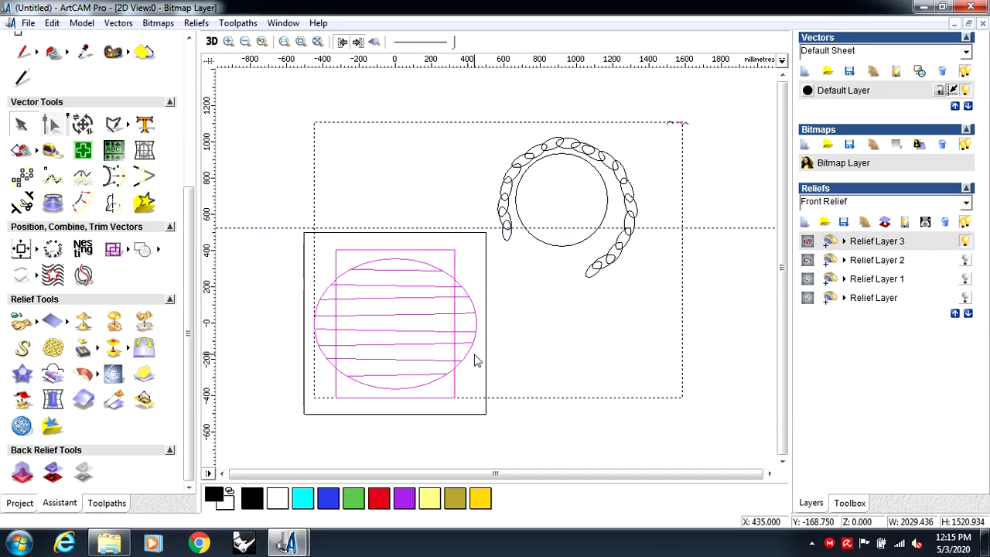
pyautogui.click(211, 41)
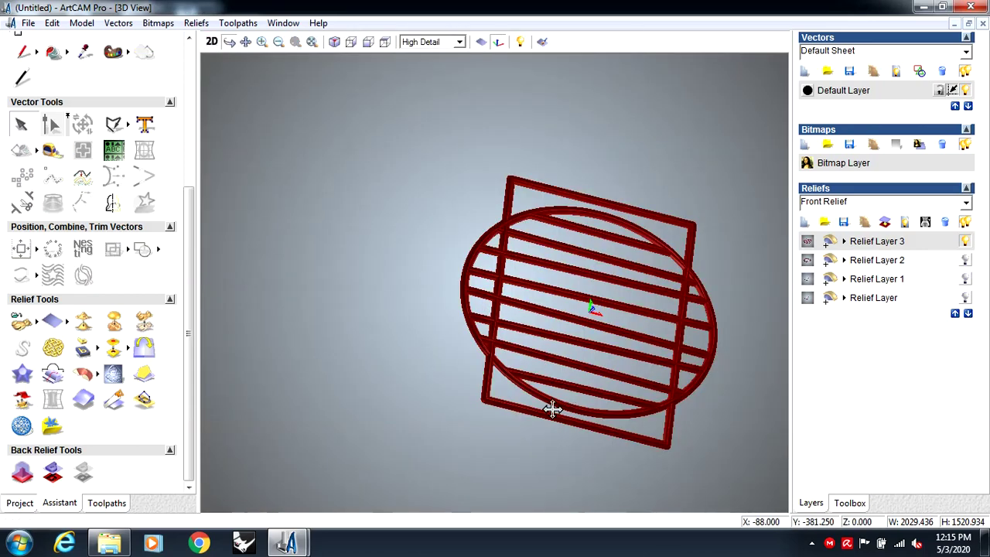
pyautogui.moveTo(614, 369); pyautogui.dragTo(541, 360)
pyautogui.scroll(4, 541, 360)
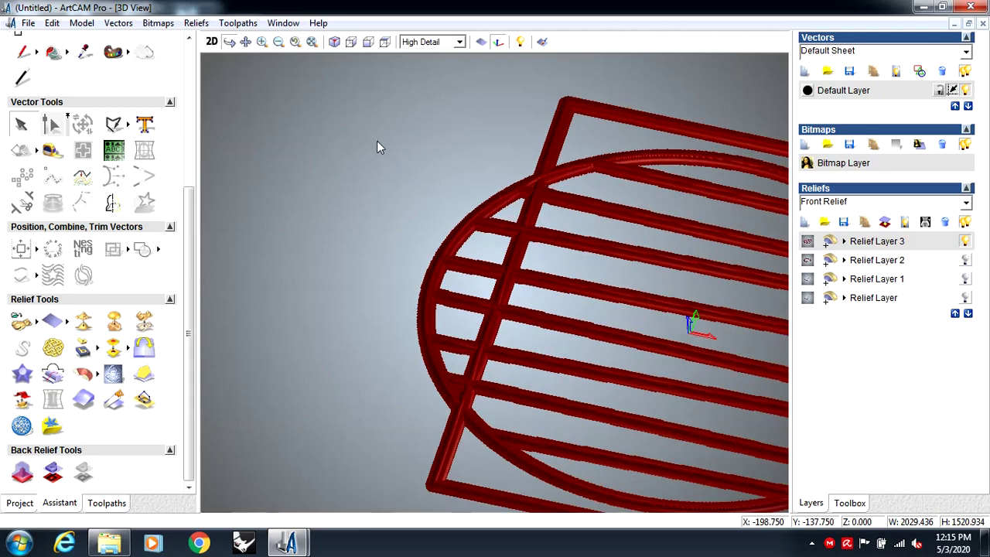
pyautogui.scroll(-4, 464, 220)
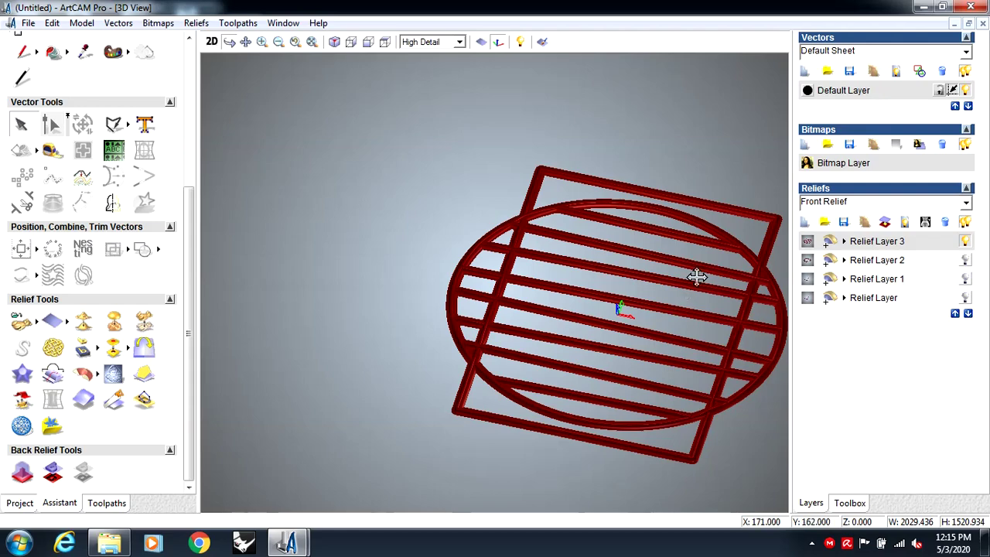
pyautogui.scroll(-3, 600, 317)
pyautogui.scroll(3, 567, 313)
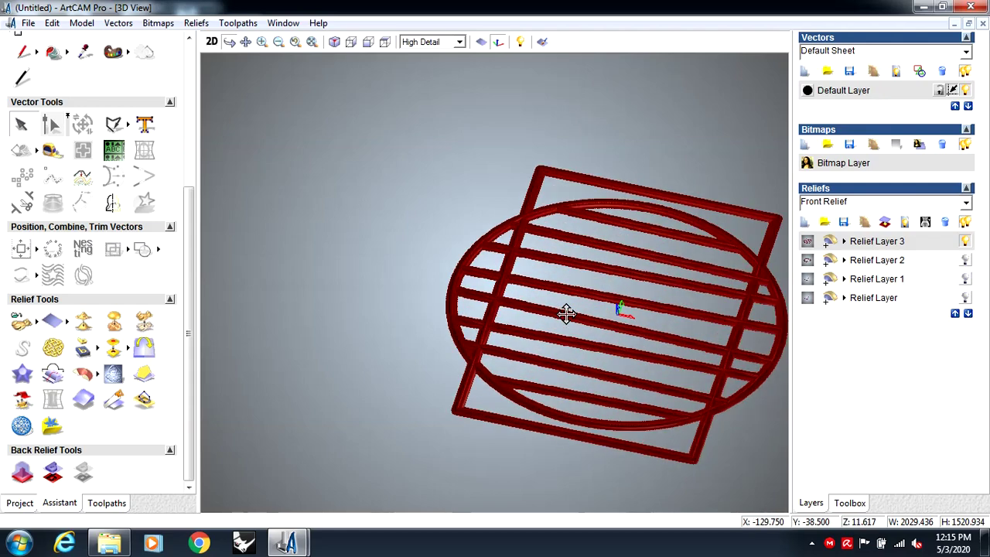
pyautogui.scroll(-4, 583, 315)
pyautogui.scroll(3, 583, 315)
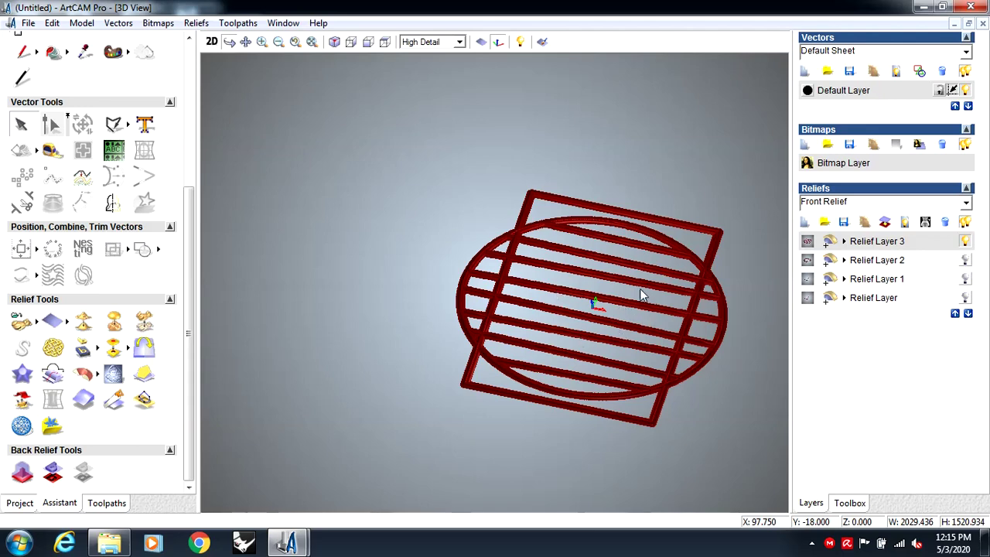
pyautogui.scroll(2, 619, 287)
pyautogui.scroll(-4, 612, 281)
pyautogui.scroll(2, 587, 364)
pyautogui.scroll(2, 576, 344)
pyautogui.scroll(-3, 580, 309)
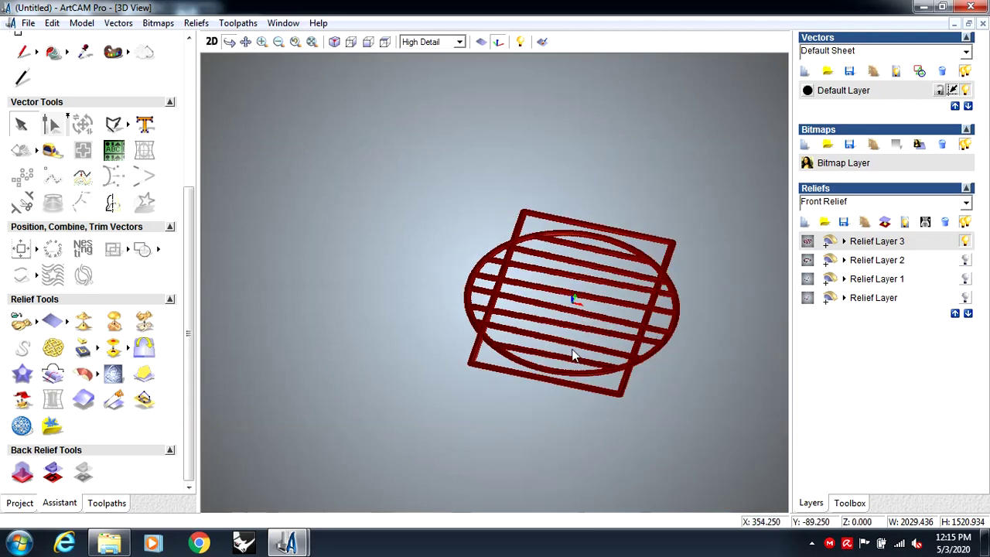